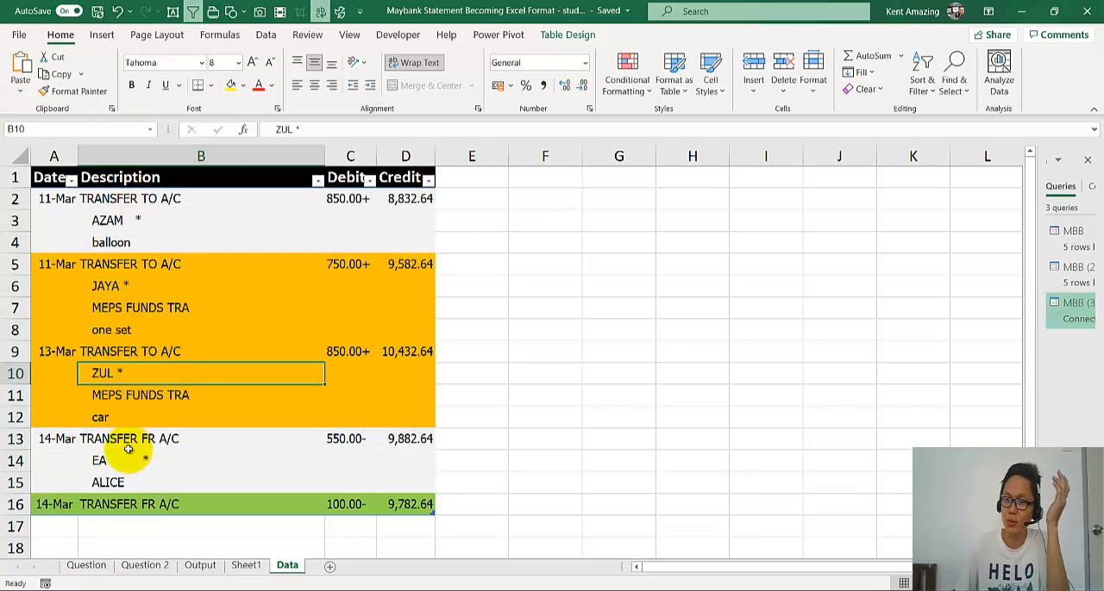
- Examine on the Question sheet how the colour-coded raw description rows map to the combined output rows
left_click(90, 571)
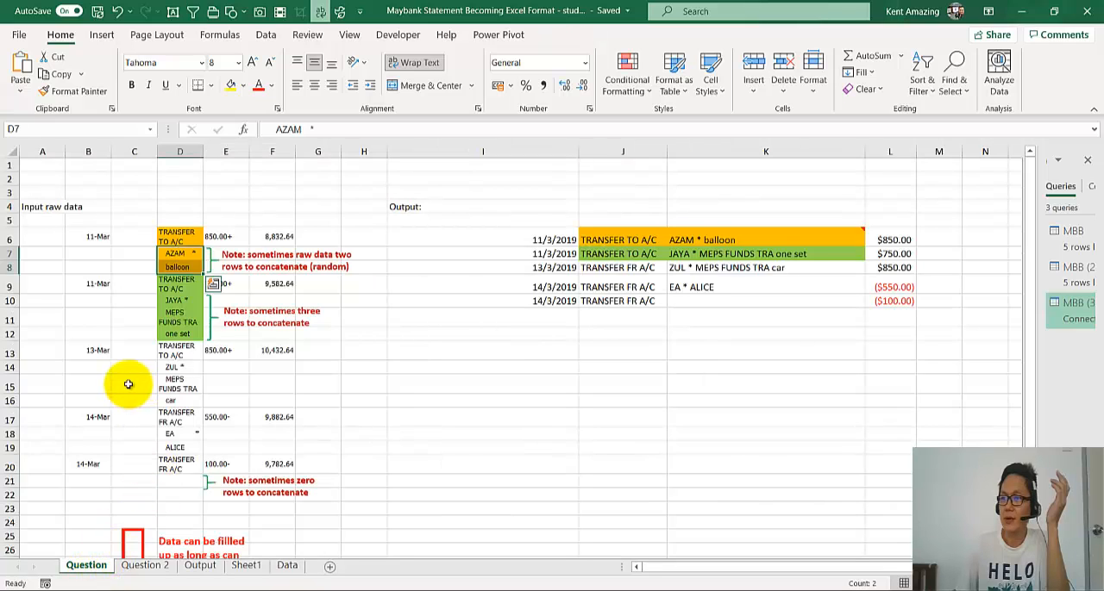
left_click_drag(601, 239, 723, 244)
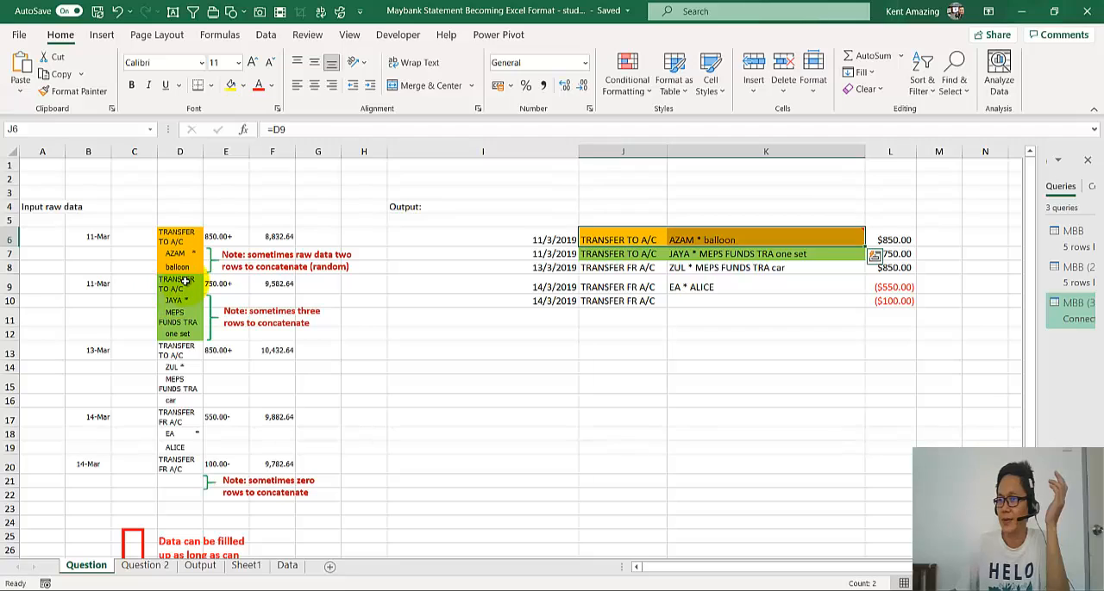
left_click_drag(172, 285, 184, 333)
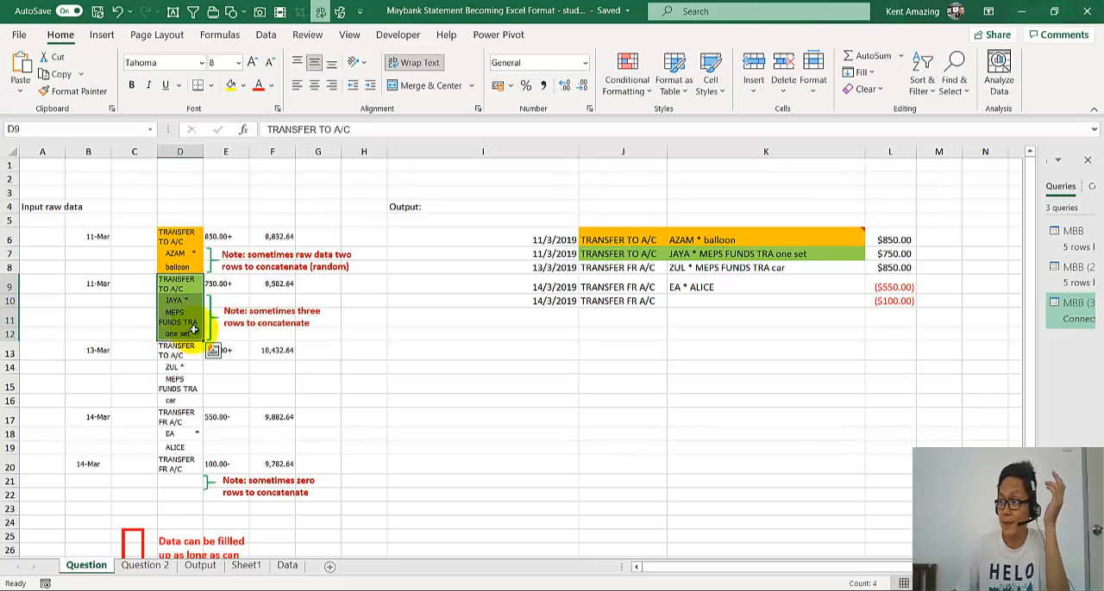
left_click(764, 253)
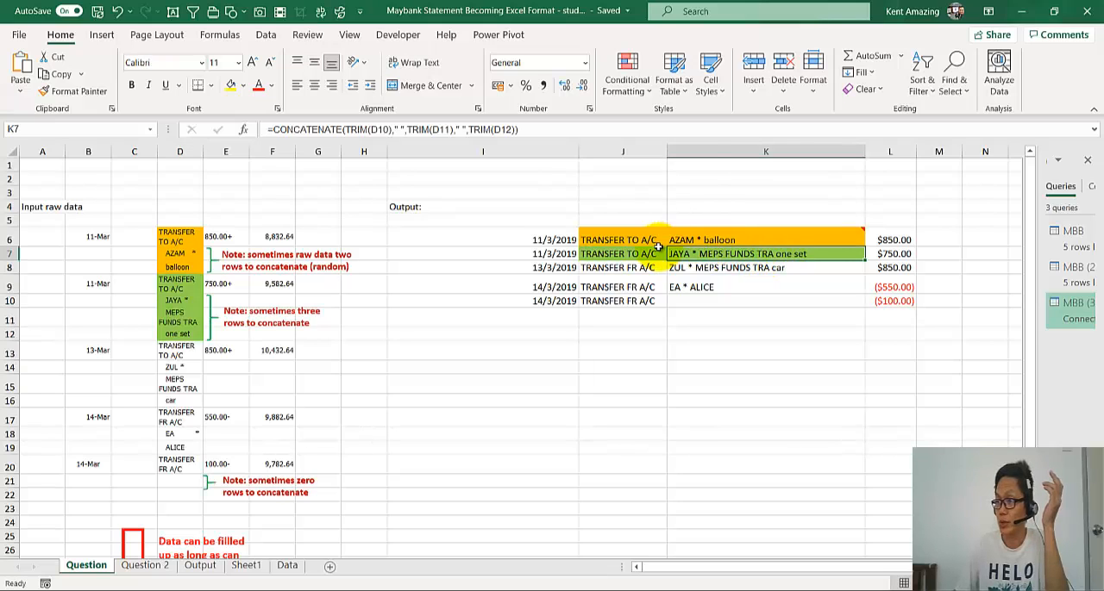
left_click(183, 285)
left_click(184, 308)
left_click_drag(181, 300, 181, 334)
left_click(703, 251)
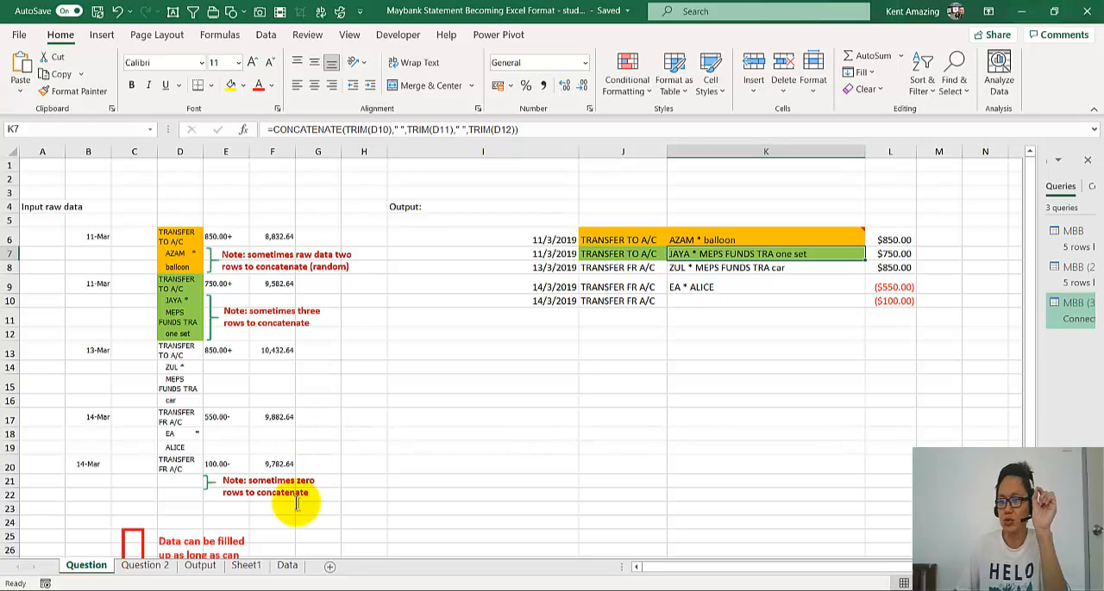
- Hide the gridlines on the Question sheet
left_click(349, 35)
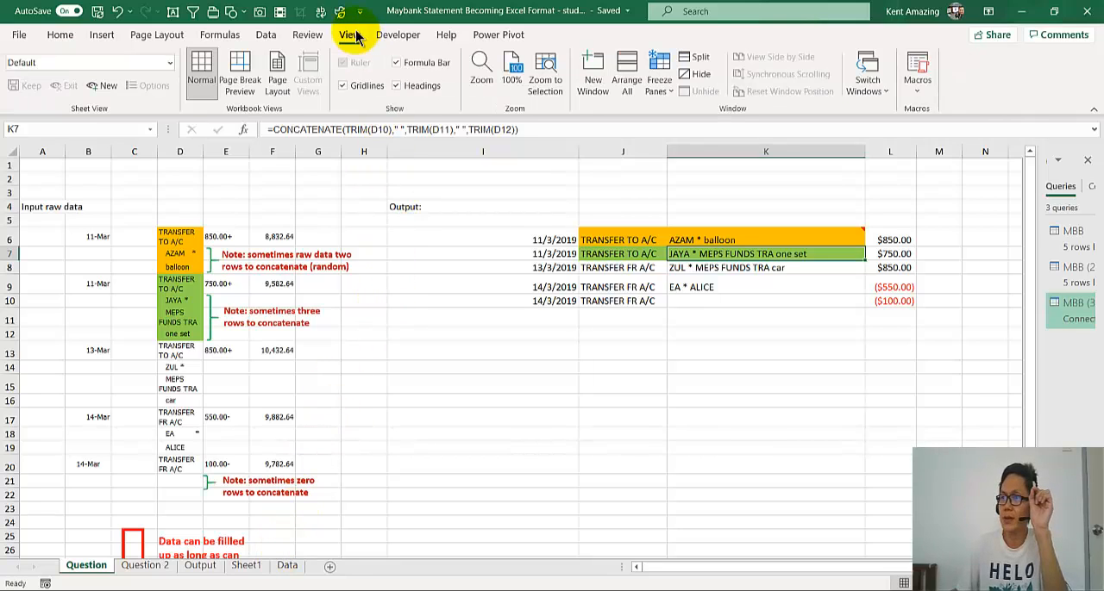
left_click(343, 85)
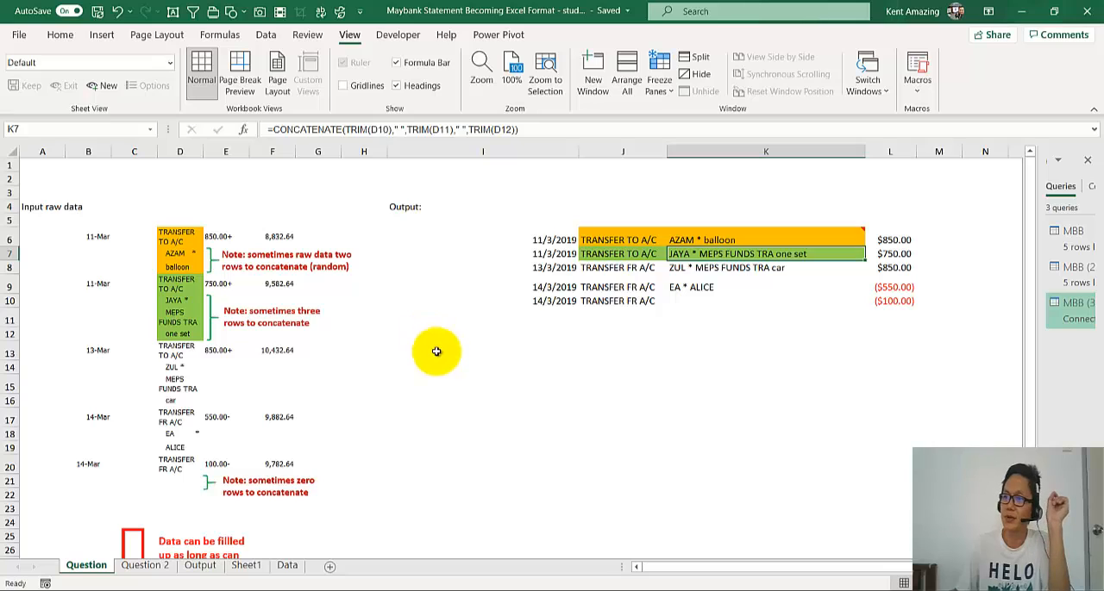
left_click(435, 351)
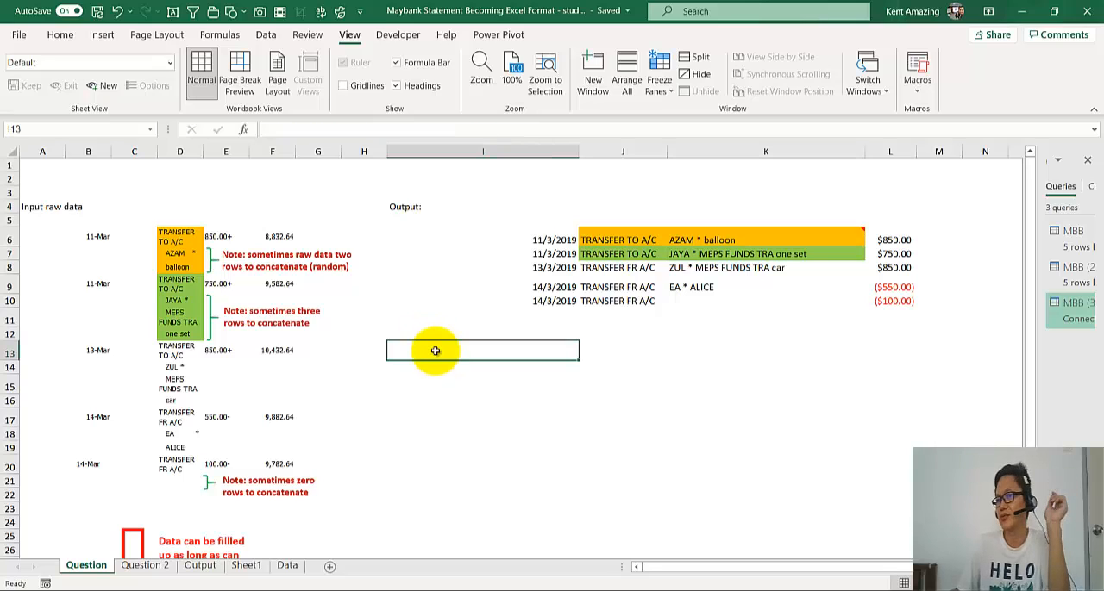
left_click(176, 290)
left_click(179, 302)
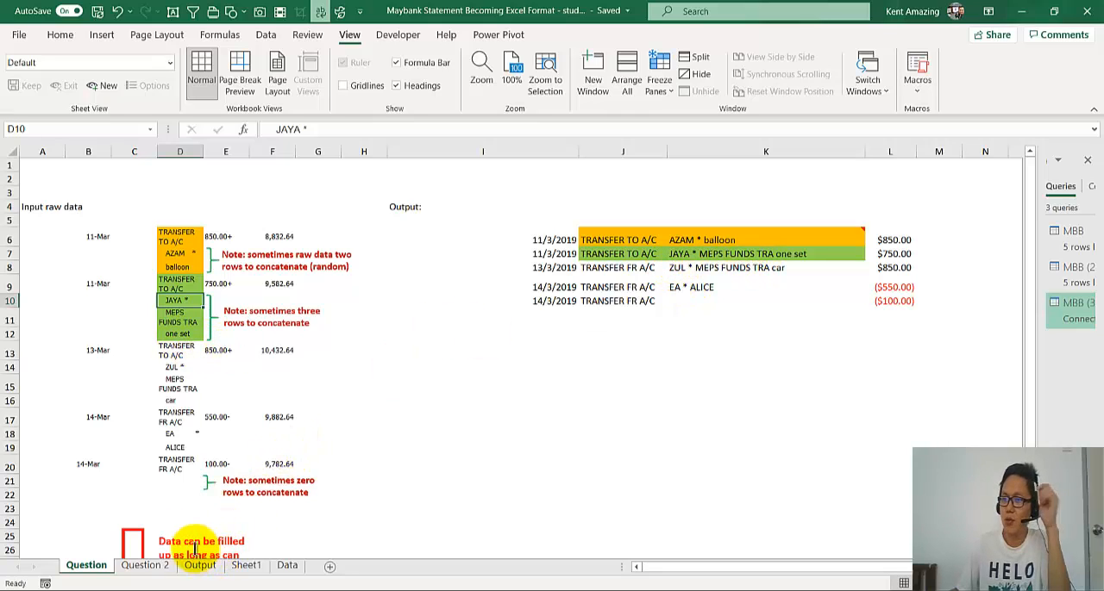
left_click(175, 285)
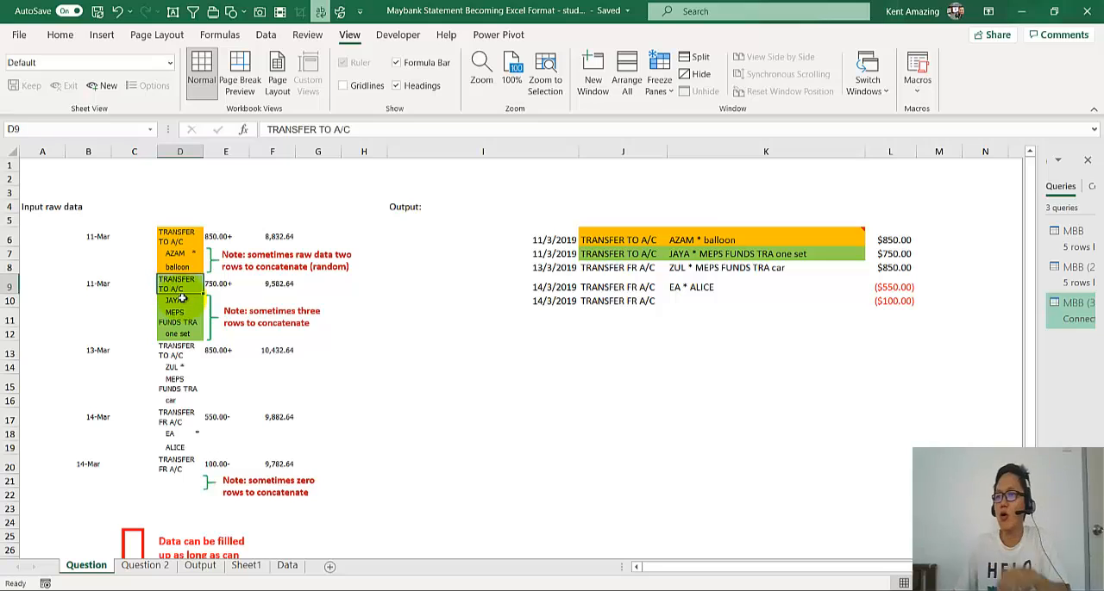
left_click(182, 298)
key("ctrl+c")
left_click(629, 333)
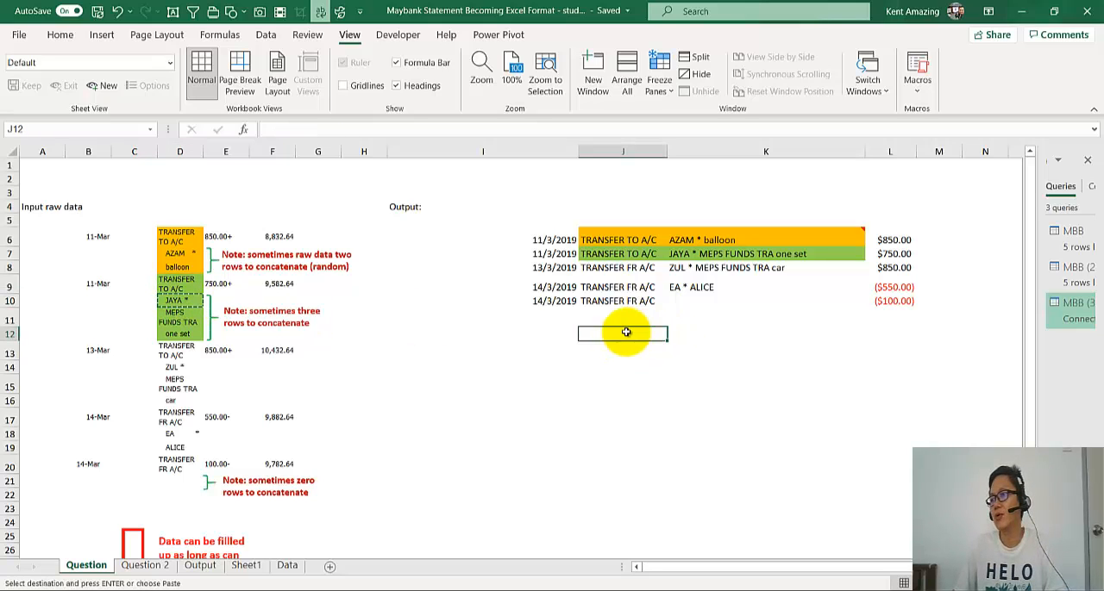
left_click(685, 331)
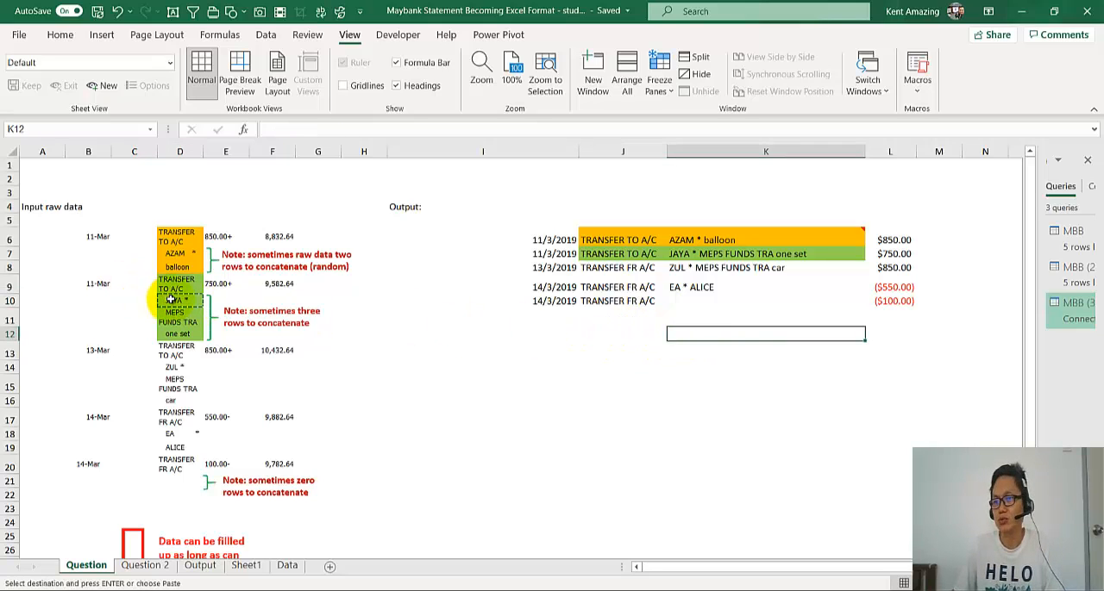
- Copy the three description rows in D10:D12 and paste them transposed across J13:L13
left_click_drag(170, 298, 177, 331)
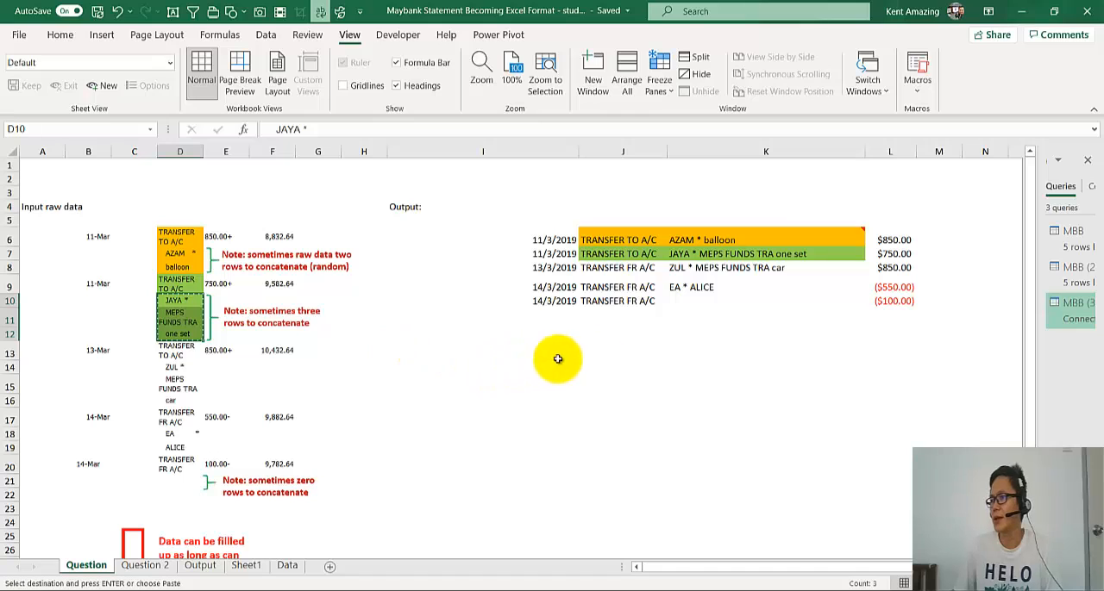
right_click(606, 353)
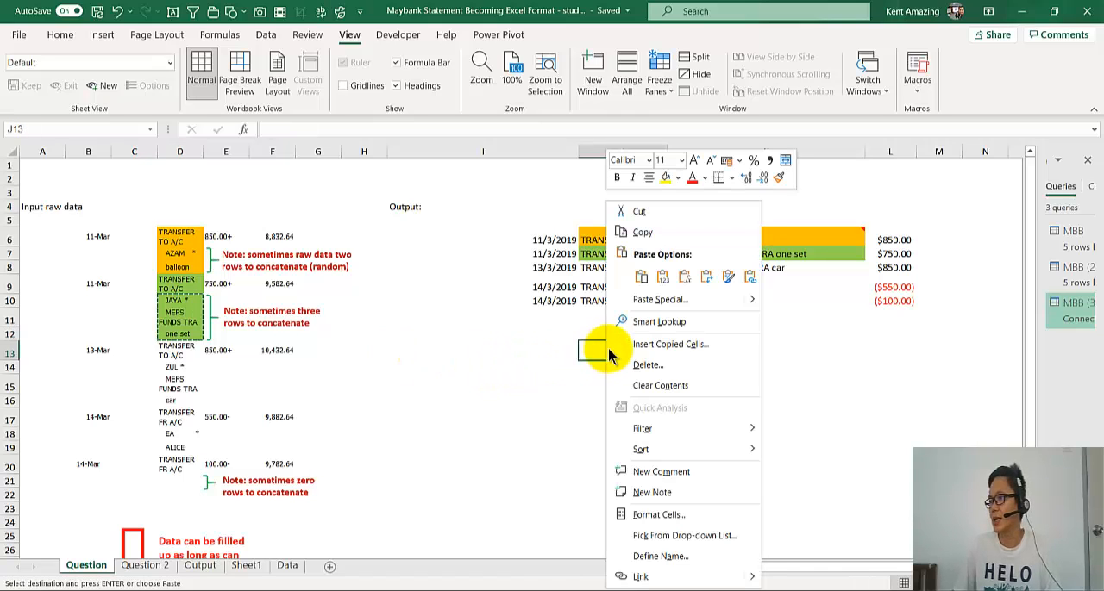
left_click(706, 277)
left_click_drag(642, 355, 889, 360)
left_click(876, 353)
left_click(749, 356)
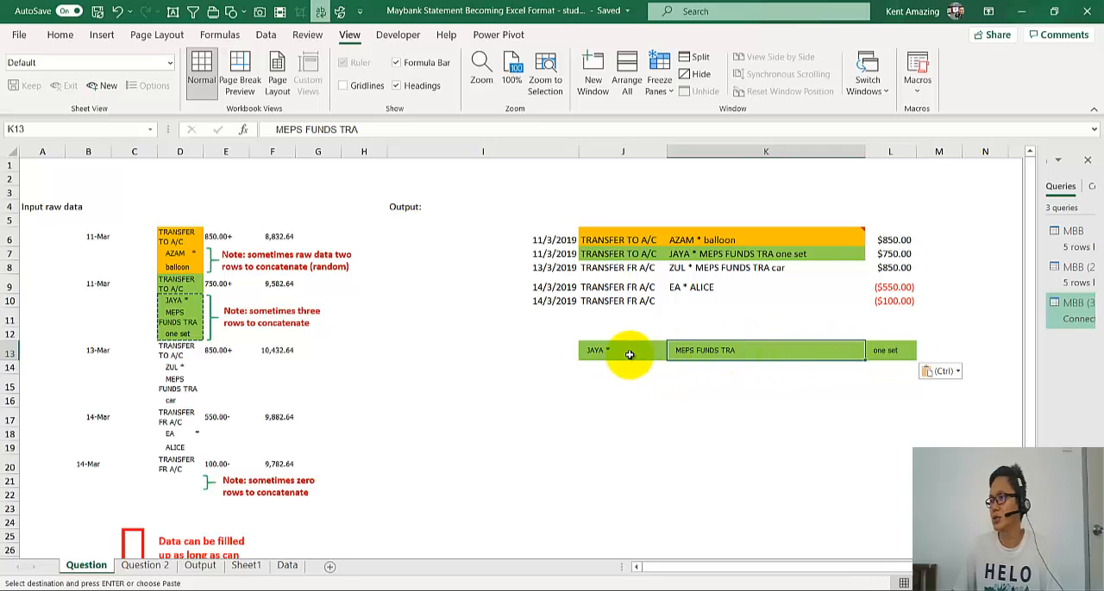
left_click_drag(630, 354, 926, 353)
left_click(945, 347)
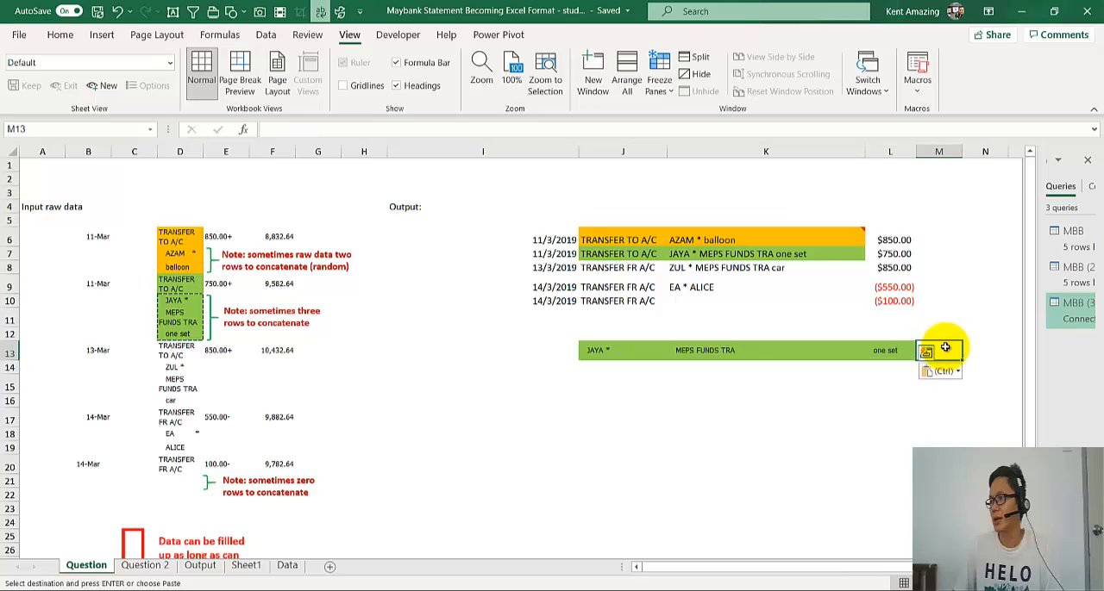
type("=co")
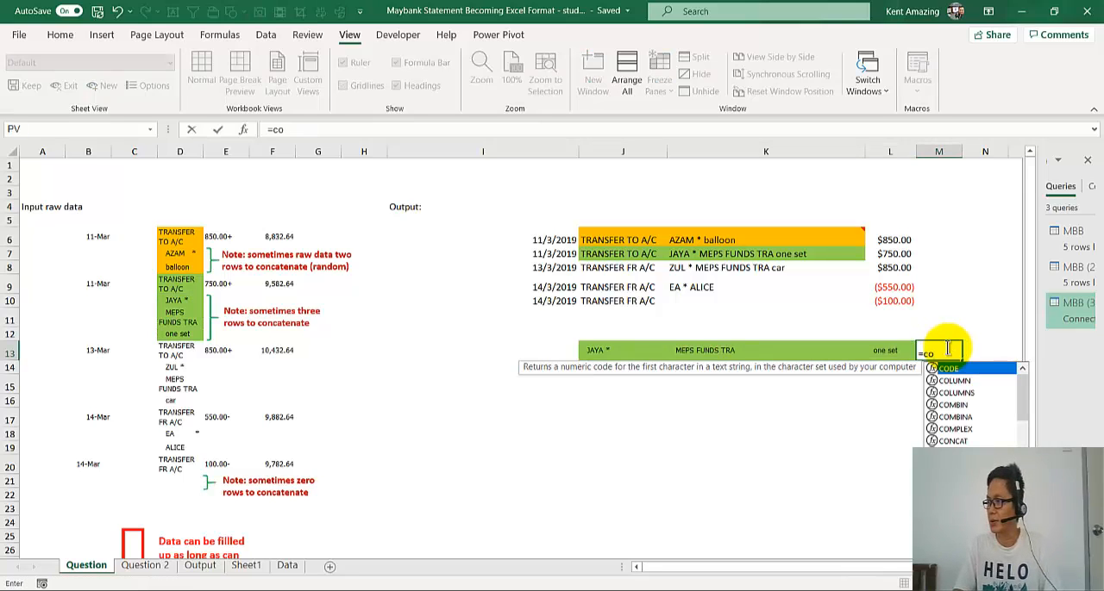
type("n")
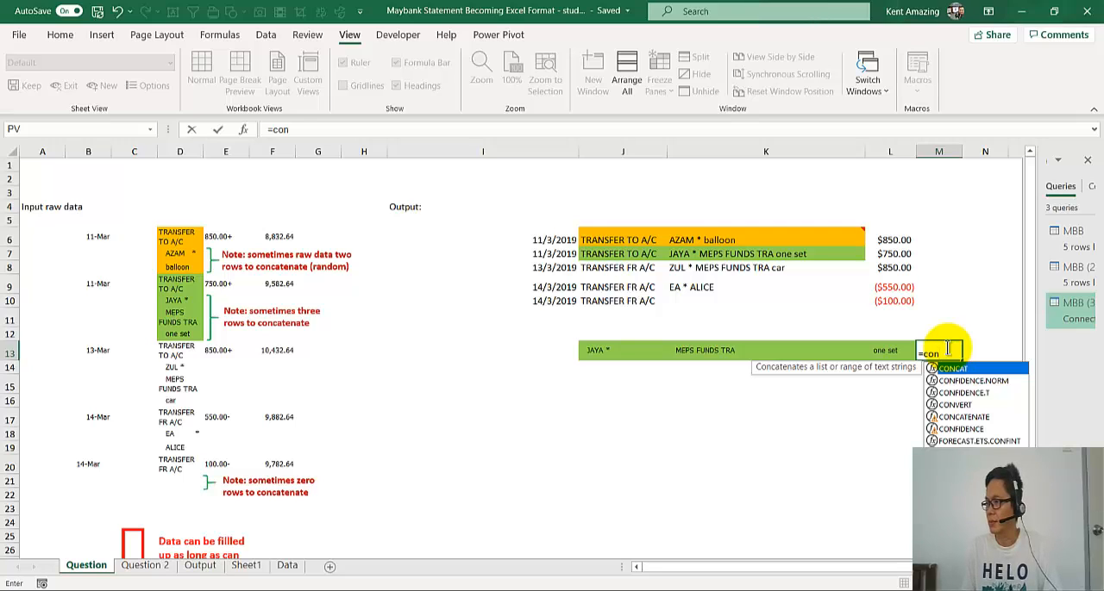
key("Tab")
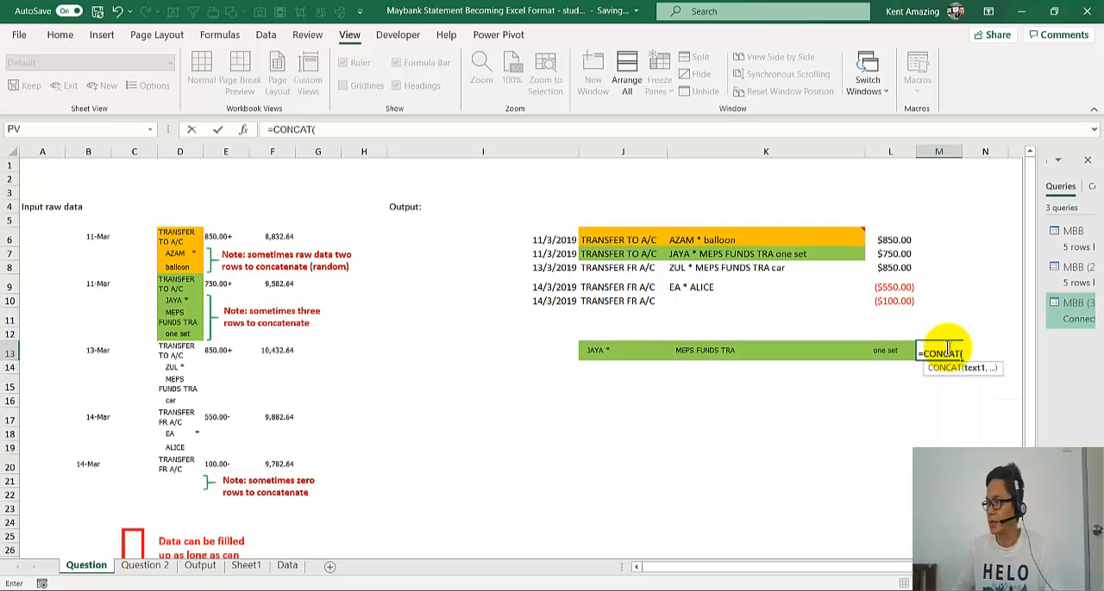
key("shift+Home")
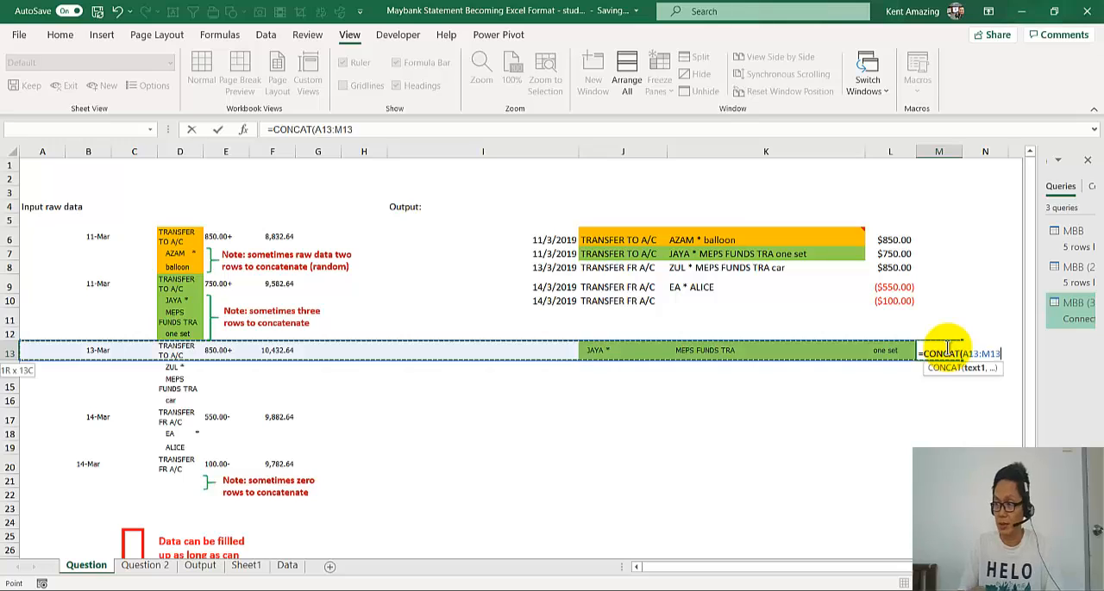
key("Escape")
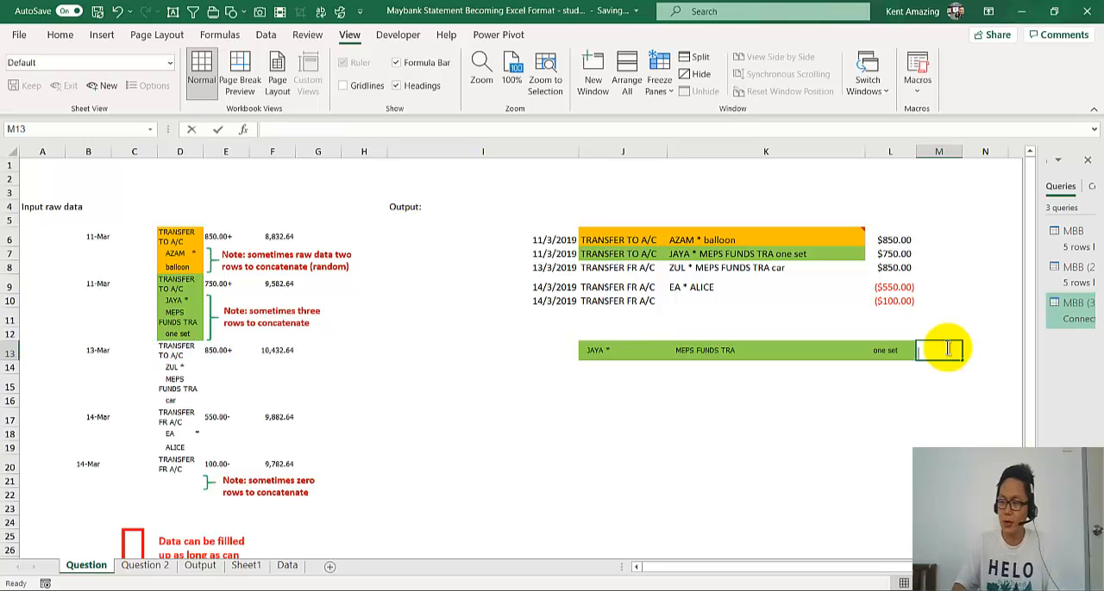
- Enter a TEXTJOIN formula in M13 that joins J13:L13, leaving the delimiter and ignore-empty arguments blank
type("=text")
key("Down")
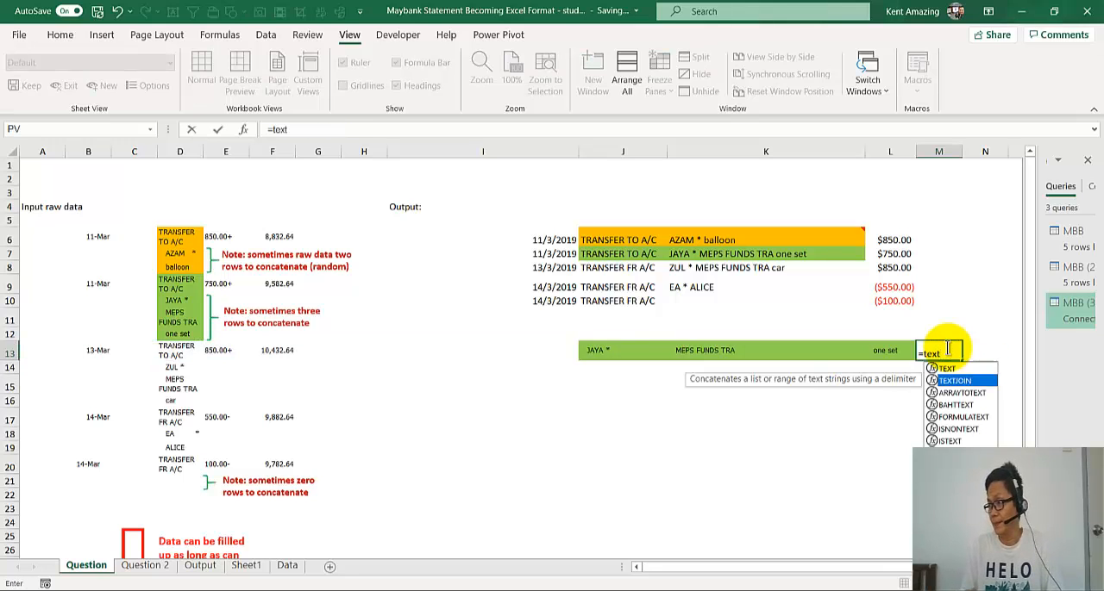
key("Tab")
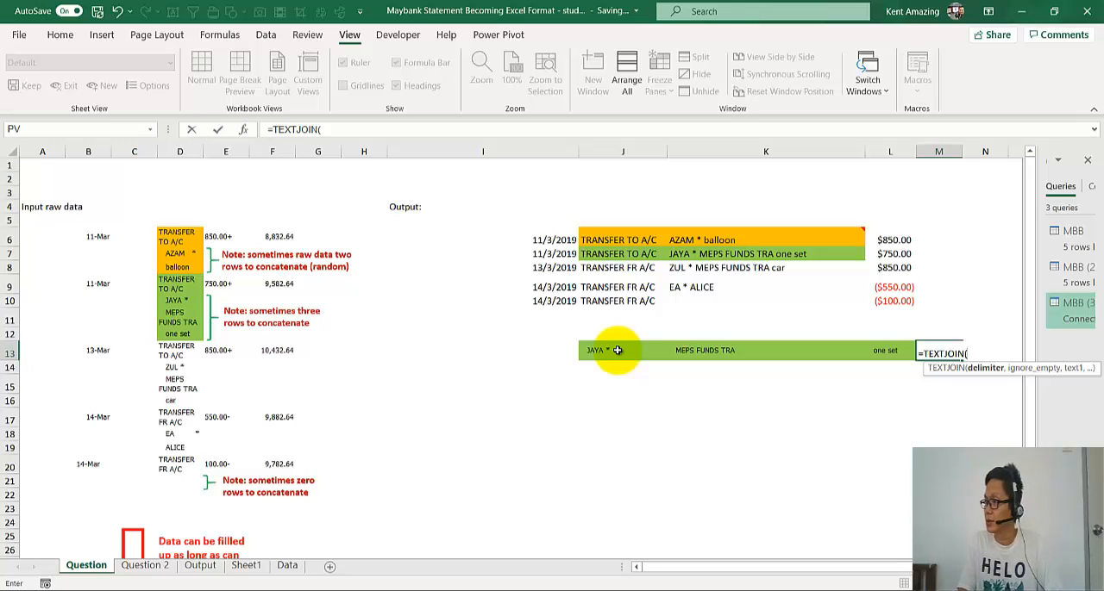
type(",,")
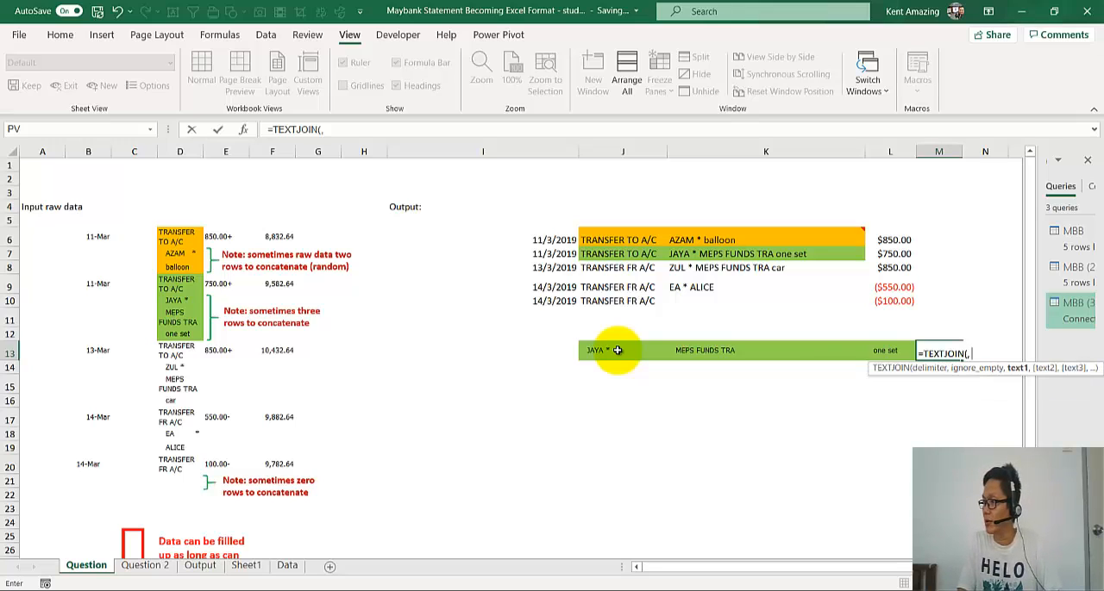
left_click_drag(618, 348, 907, 351)
key("Return")
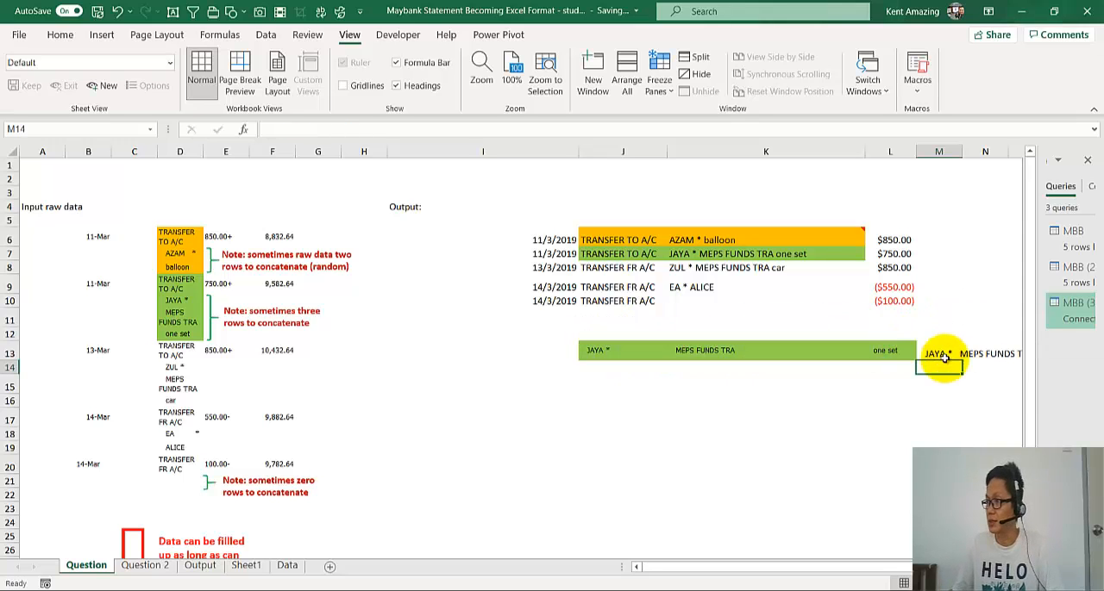
- Set the delimiter of the TEXTJOIN formula in M13 to a comma in quotes
left_click(932, 353)
scroll(827, 447, "down", 1)
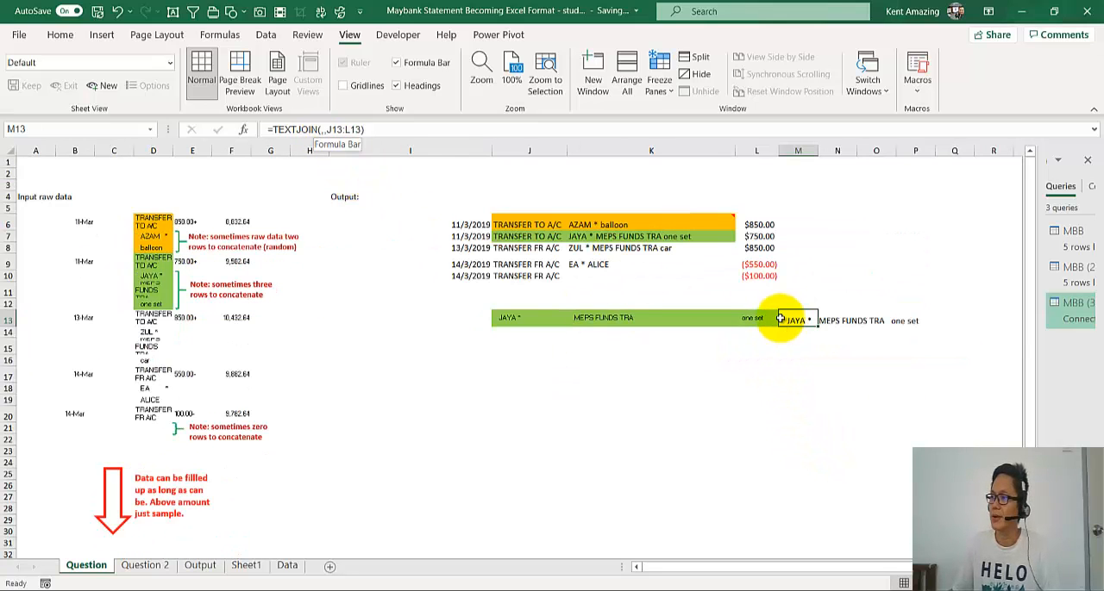
left_click(317, 129)
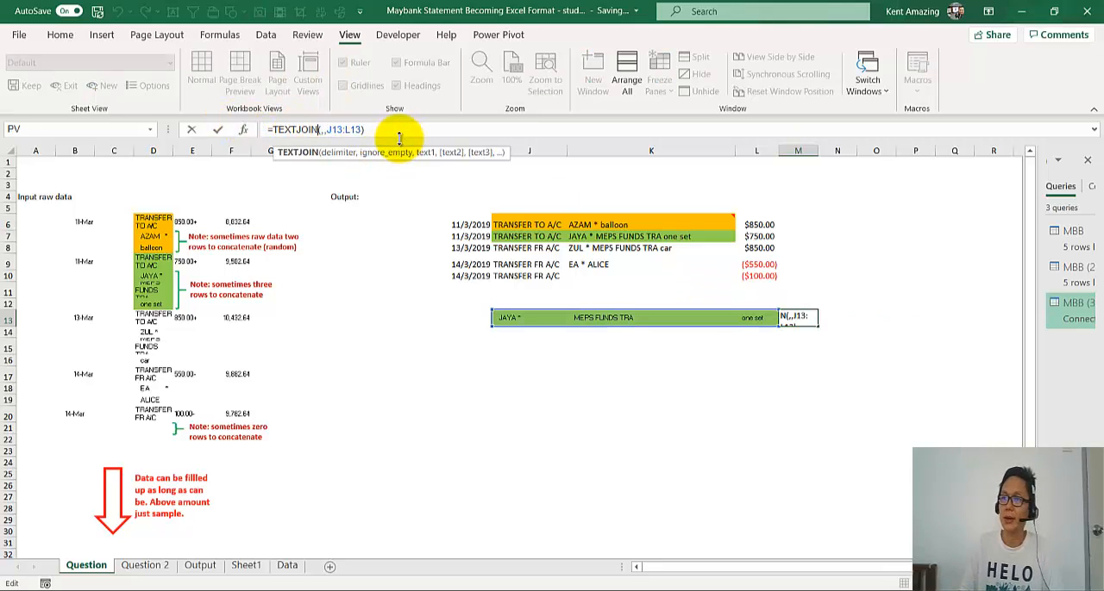
type("\",")
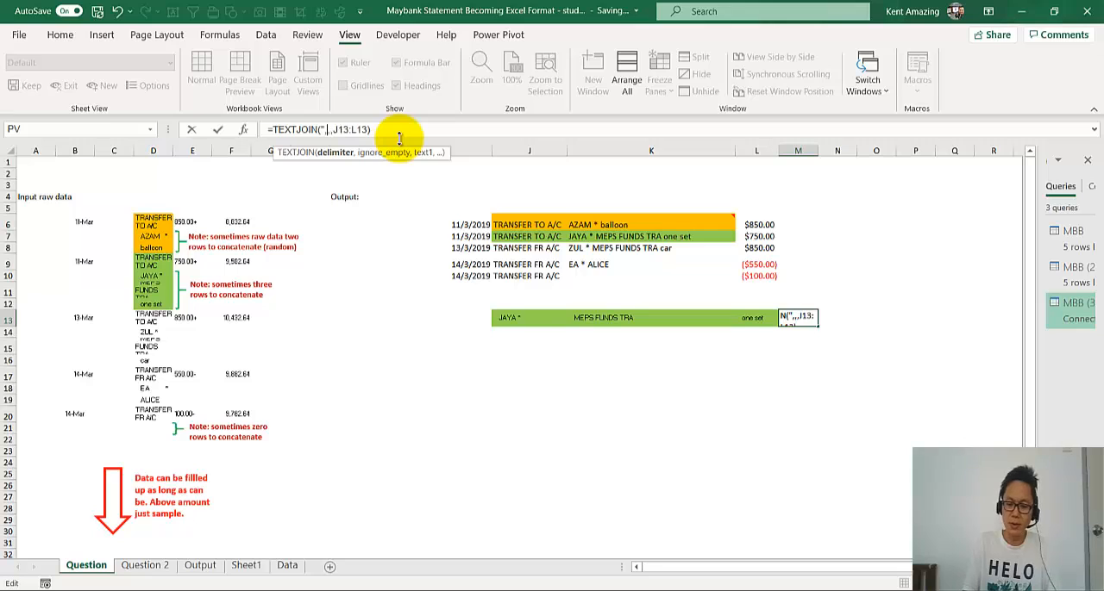
type("\",")
key("ctrl+Return")
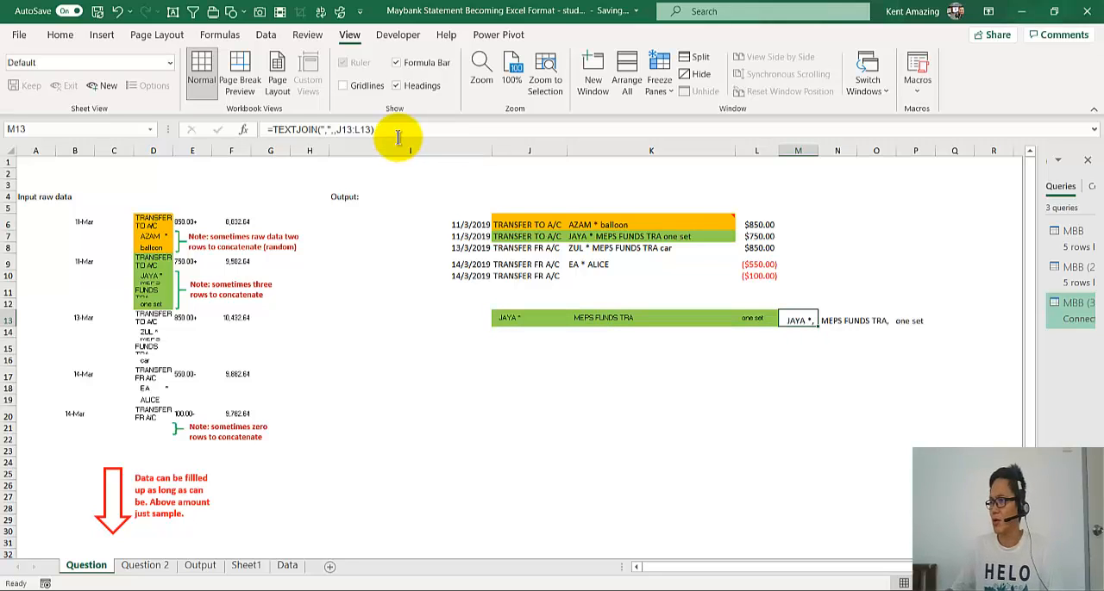
left_click(529, 320)
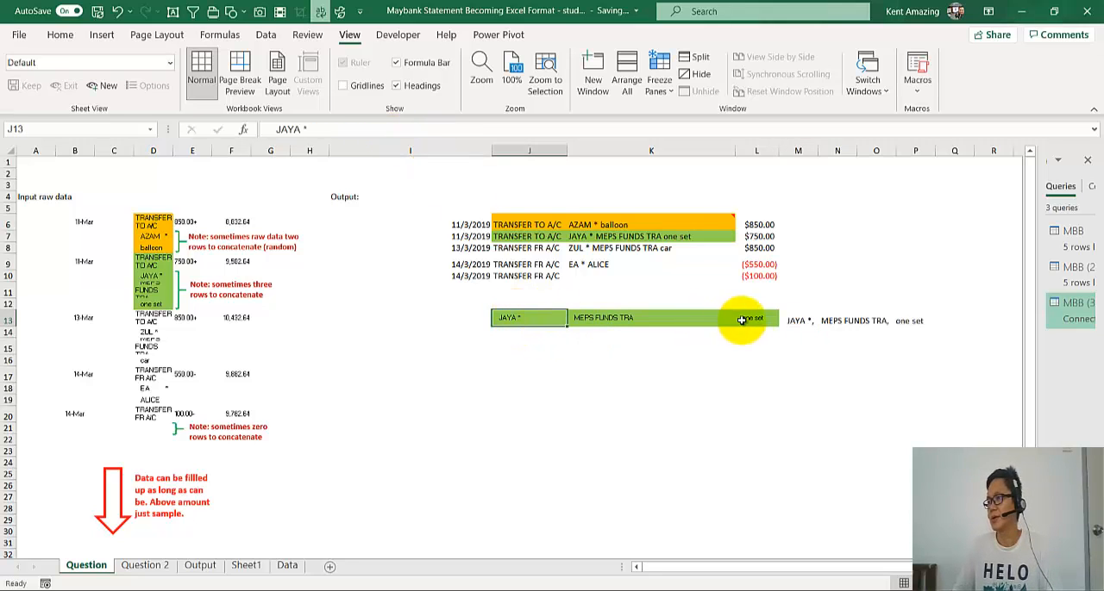
left_click(797, 321)
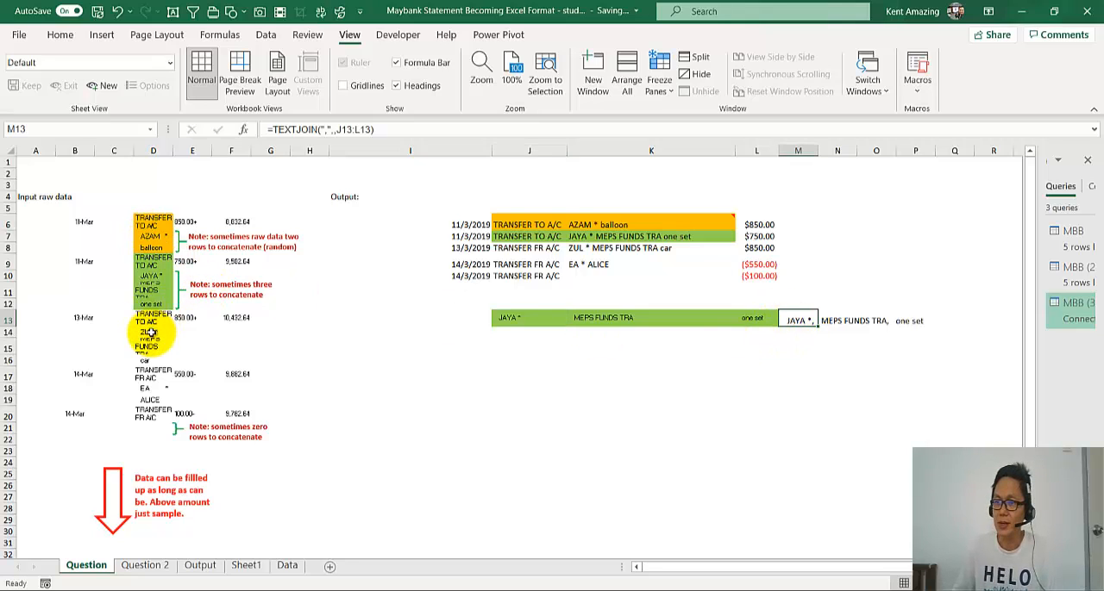
left_click_drag(152, 333, 152, 364)
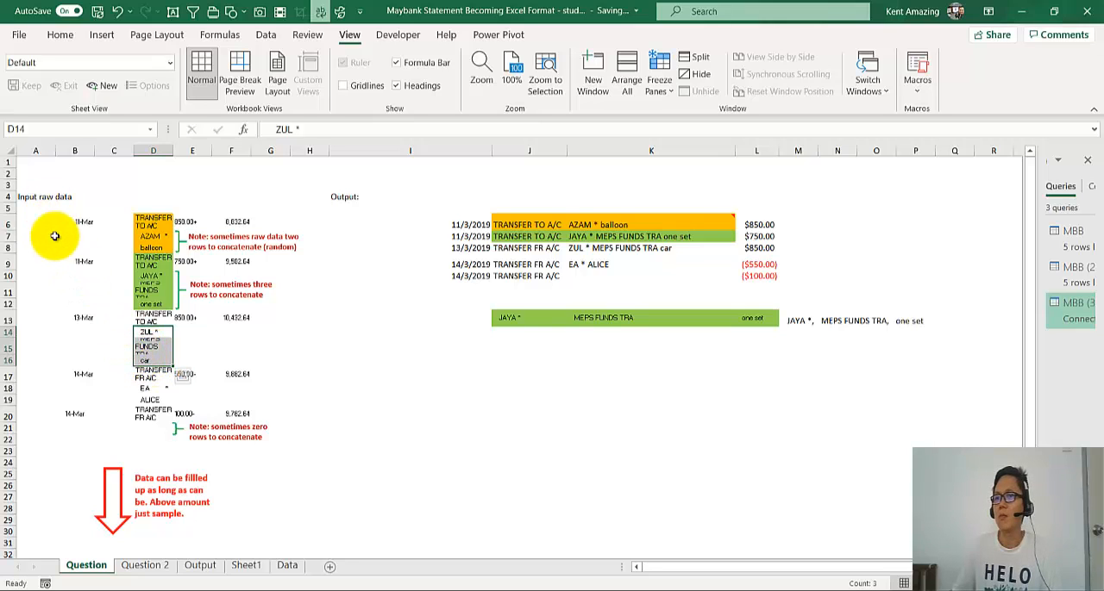
- Apply all borders to the raw statement data in B6:G20 on the Question sheet
left_click(95, 228)
left_click_drag(84, 224, 252, 411)
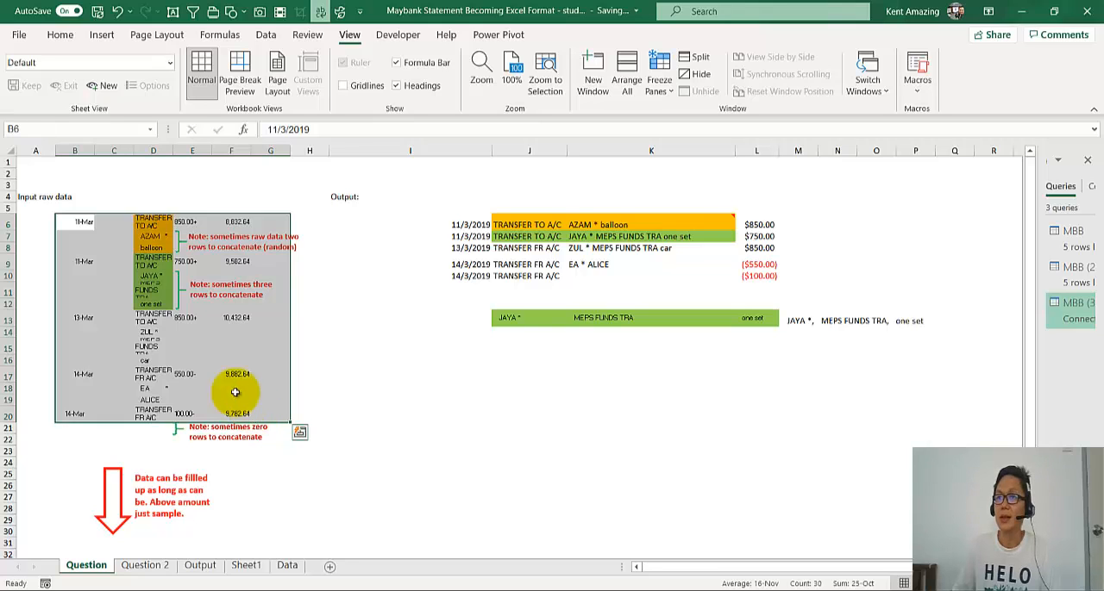
left_click(57, 36)
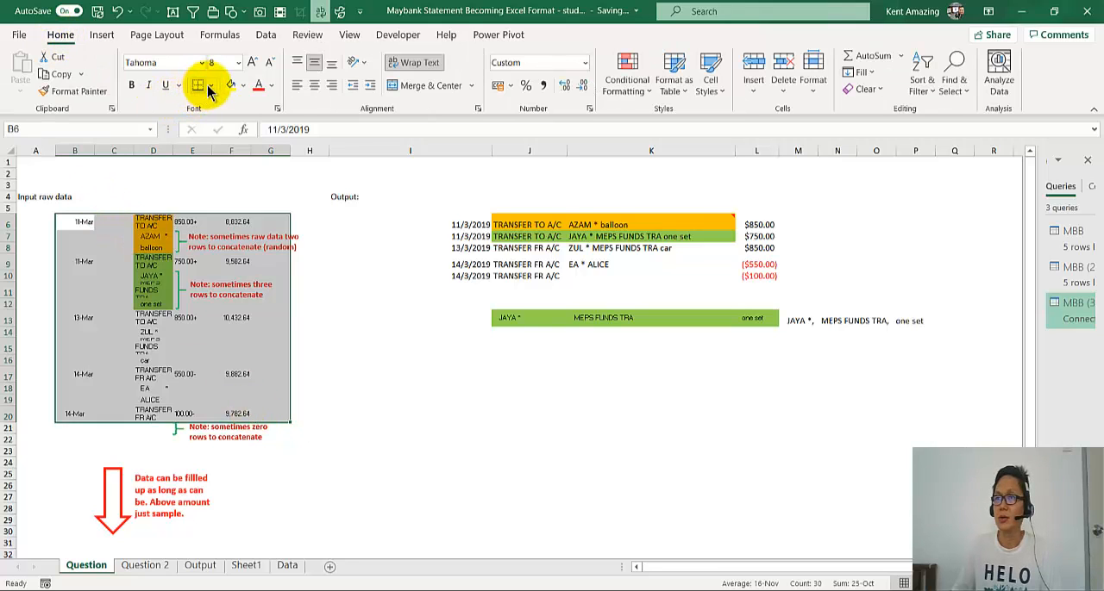
left_click(209, 86)
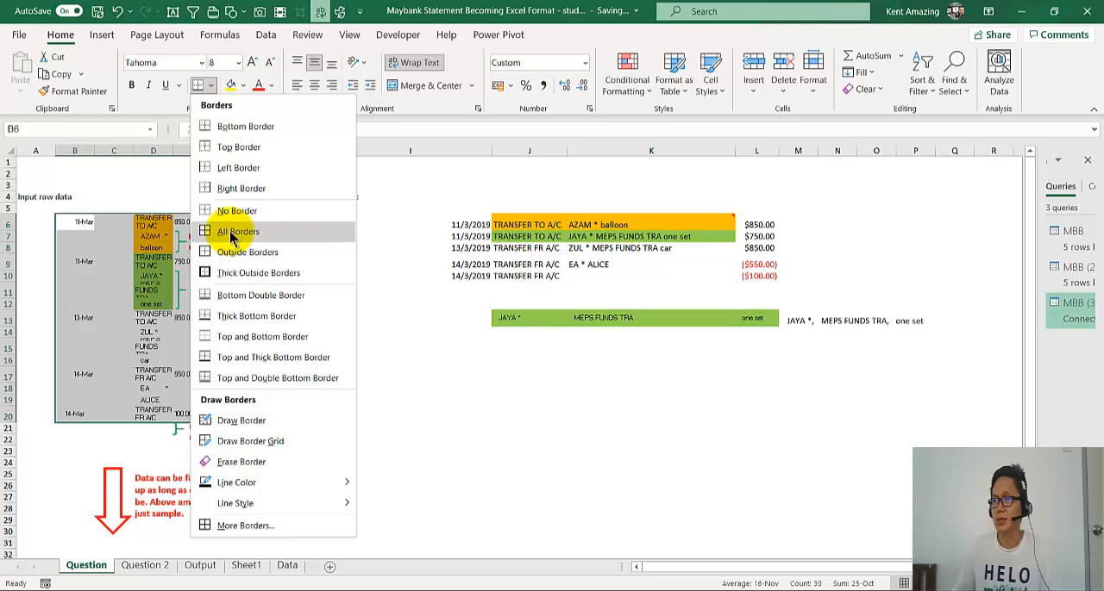
left_click(230, 232)
left_click(149, 347)
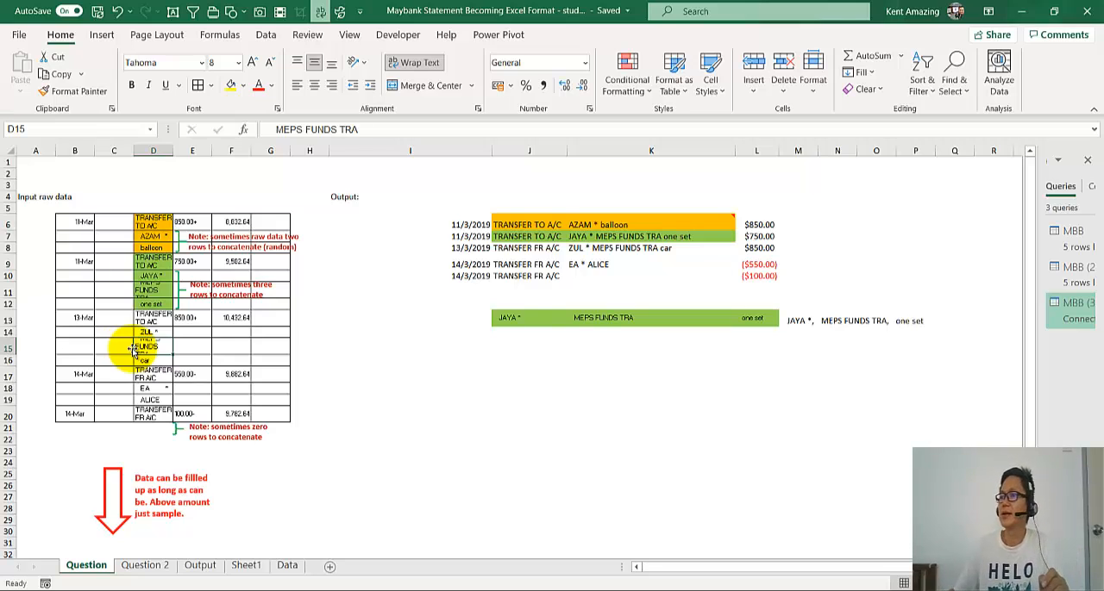
left_click(797, 321)
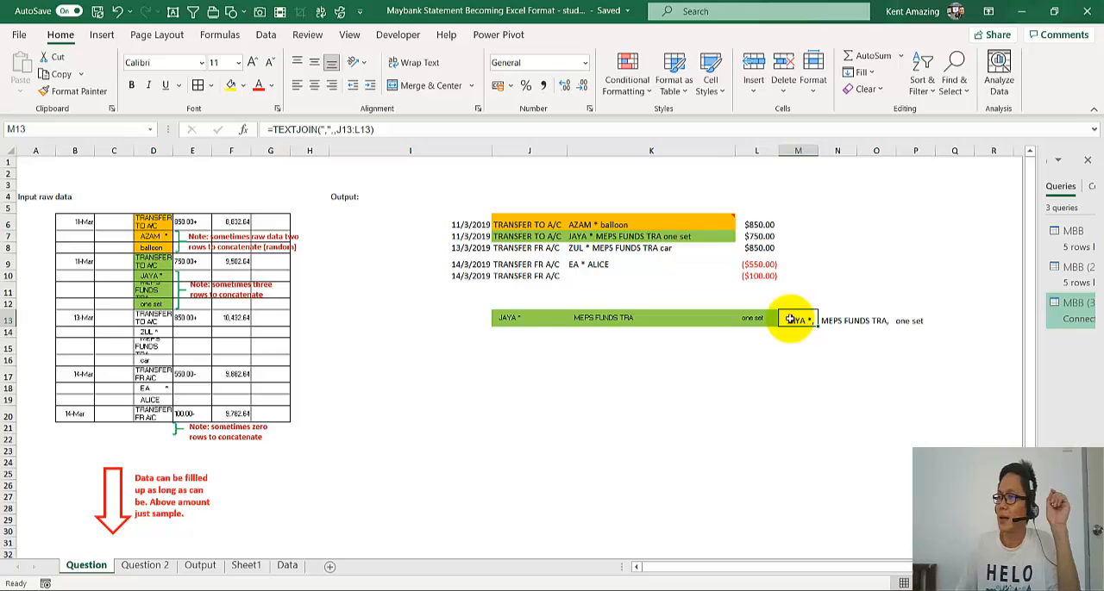
left_click(552, 590)
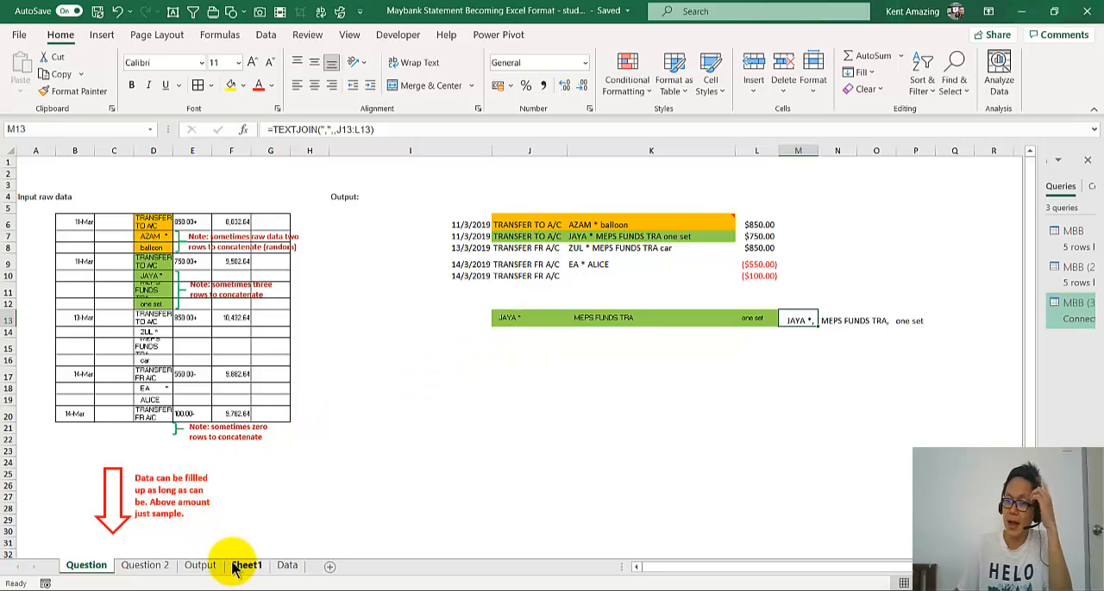
- Create a new Power Query query from the bank statement table on the Data sheet
left_click(285, 566)
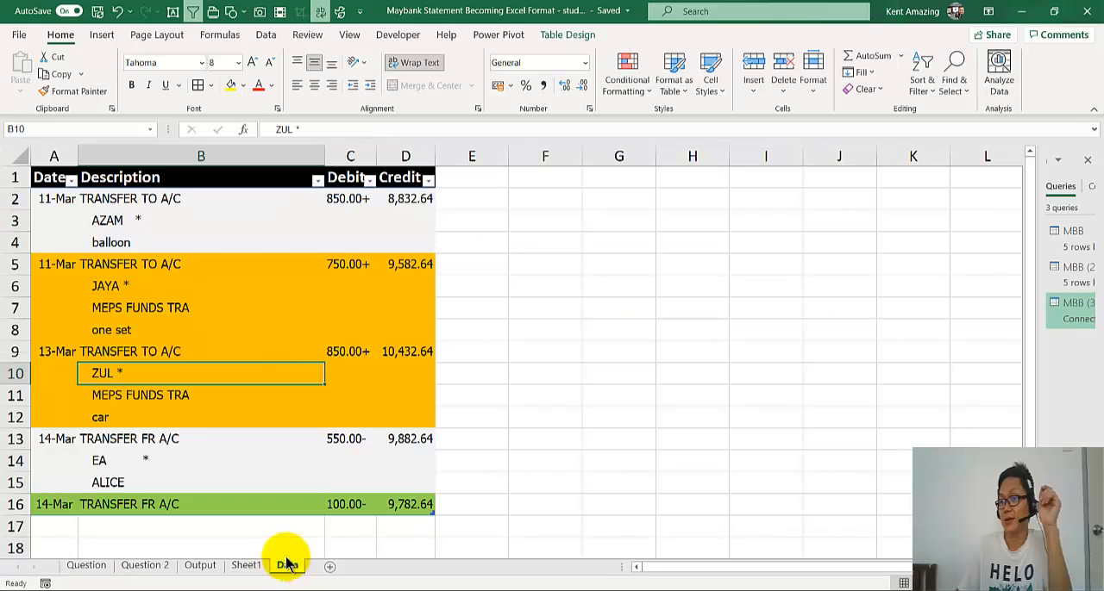
left_click(199, 309)
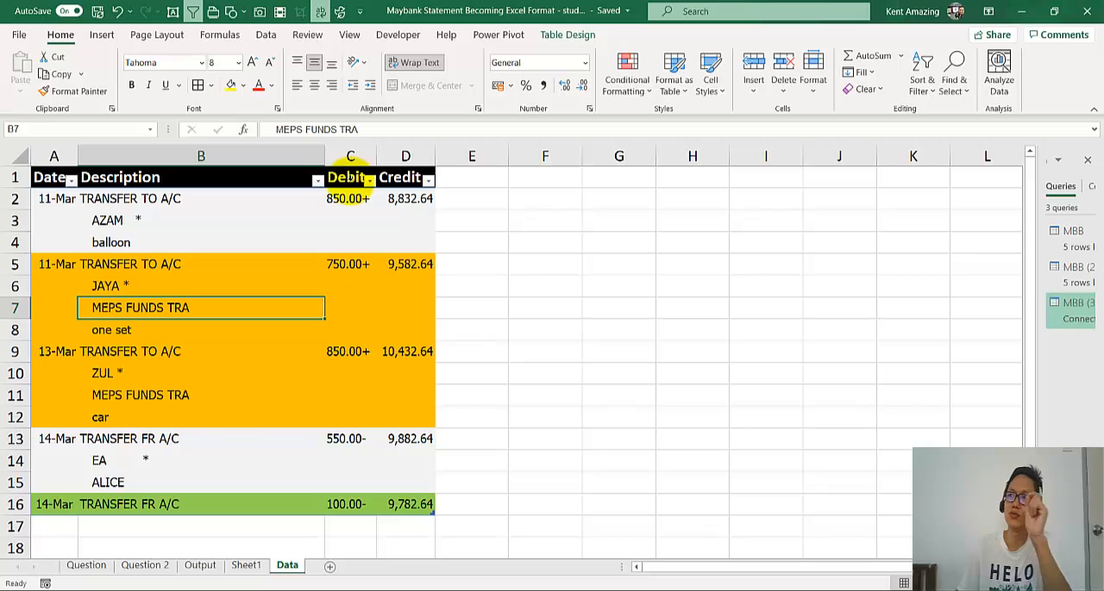
left_click(264, 40)
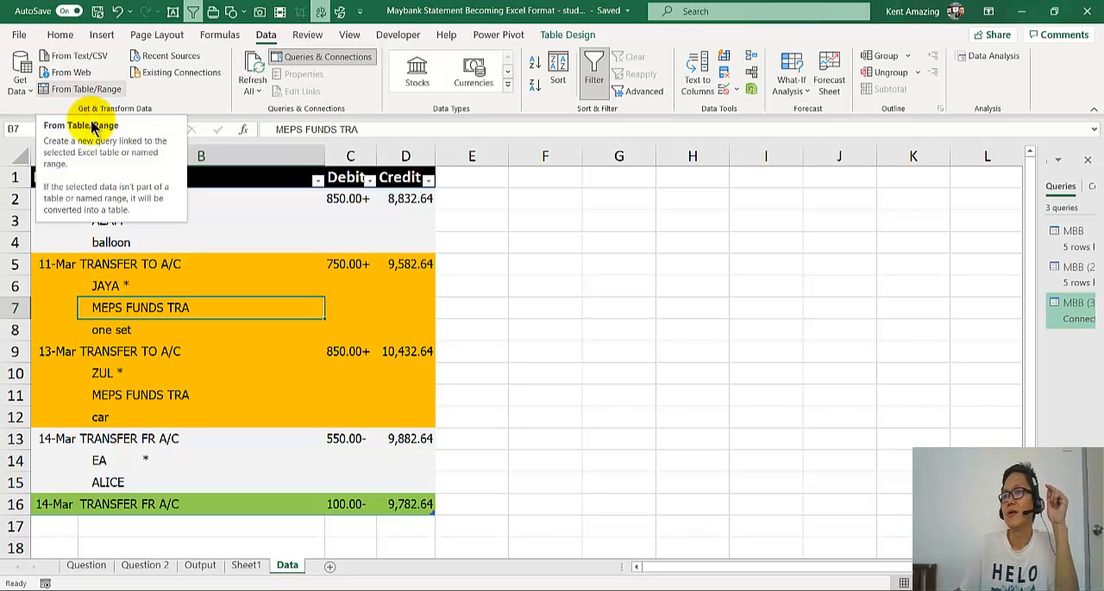
left_click(222, 263)
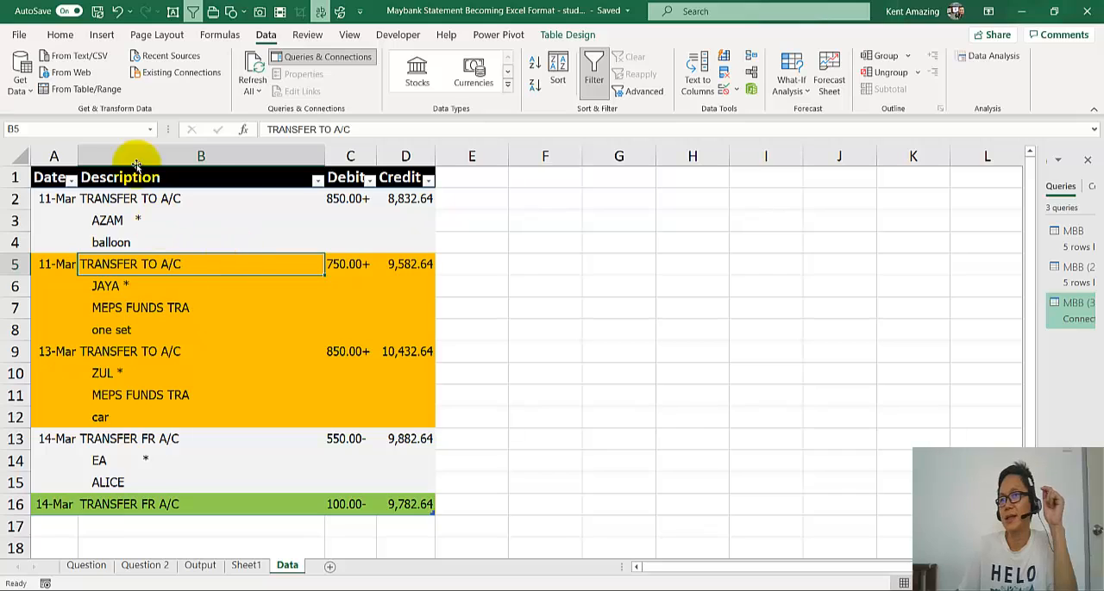
left_click(210, 307)
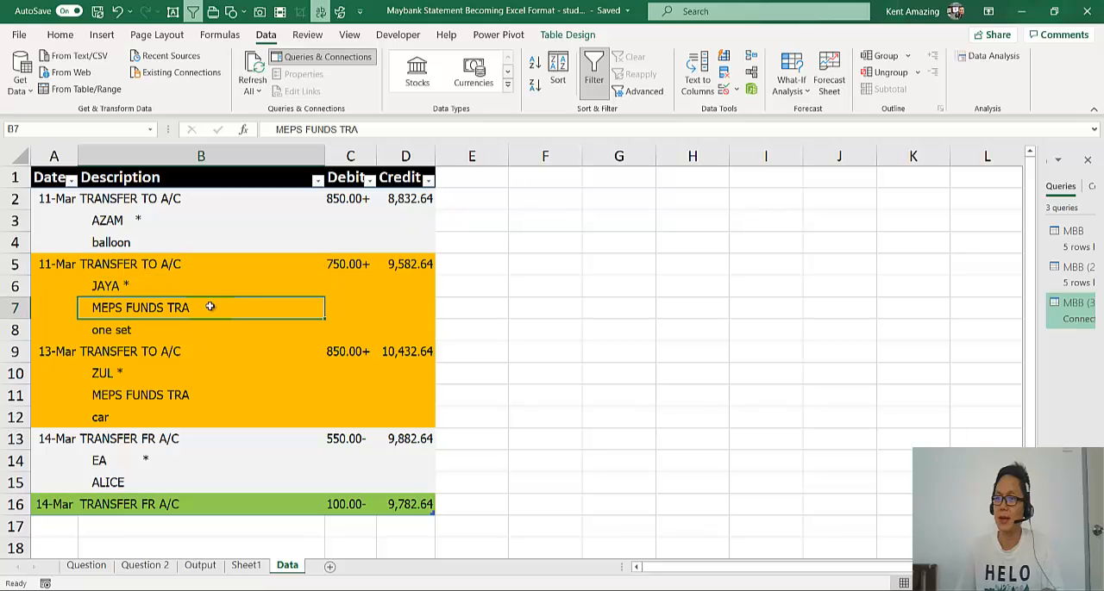
left_click(78, 93)
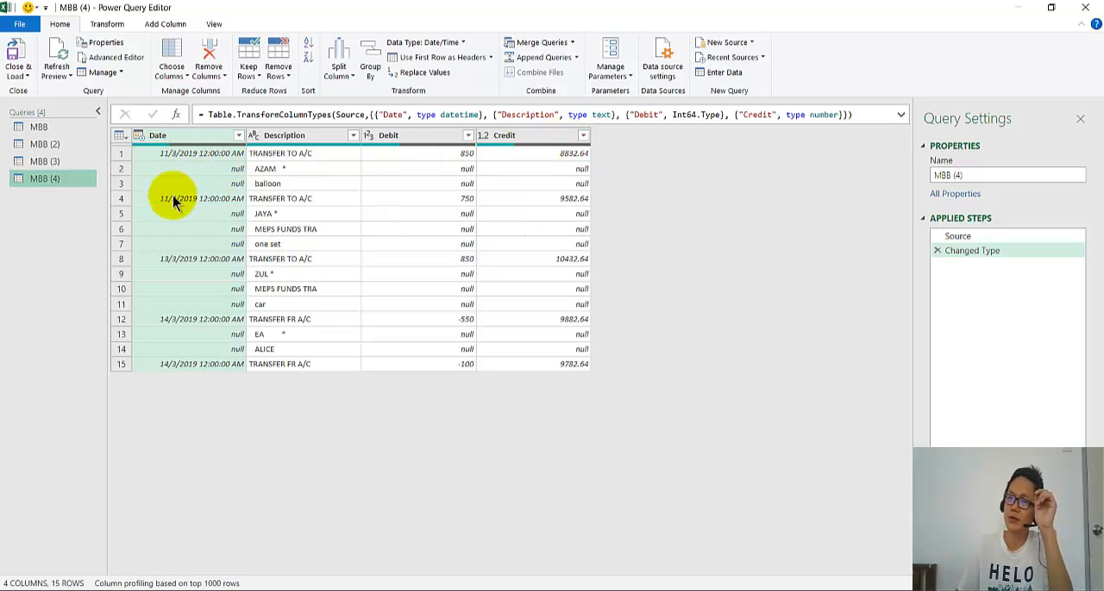
- Add an index column starting from 0 to the MBB (4) query
left_click(166, 24)
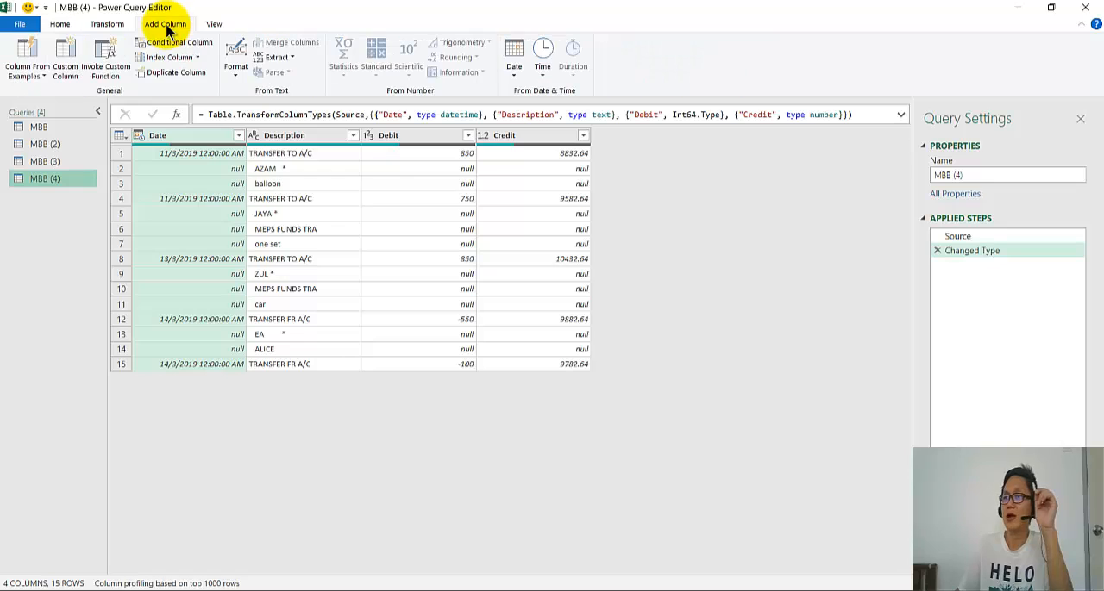
left_click(197, 58)
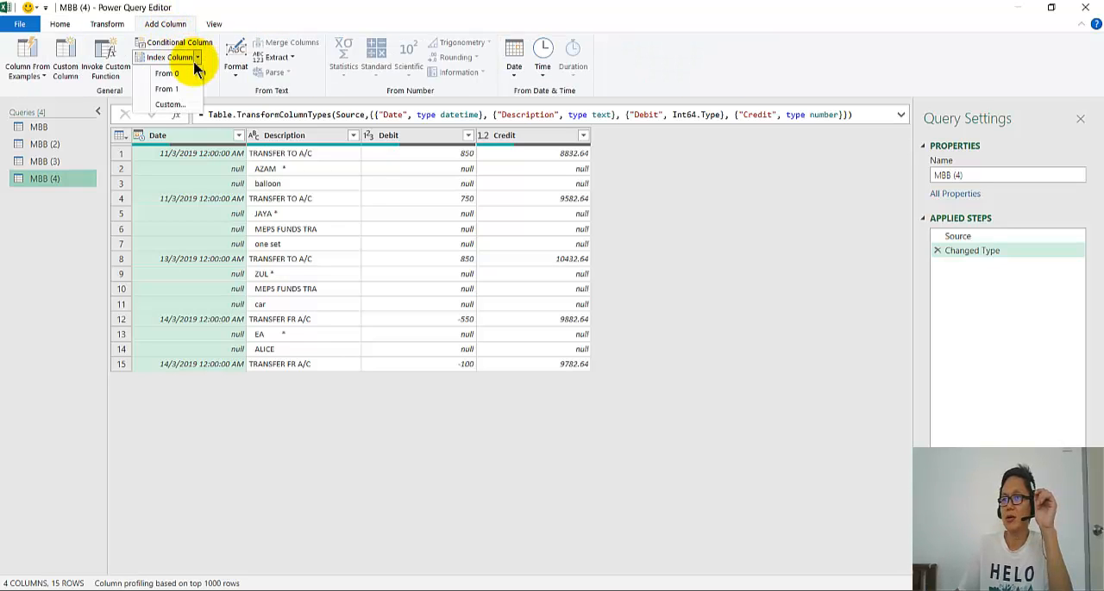
left_click(194, 74)
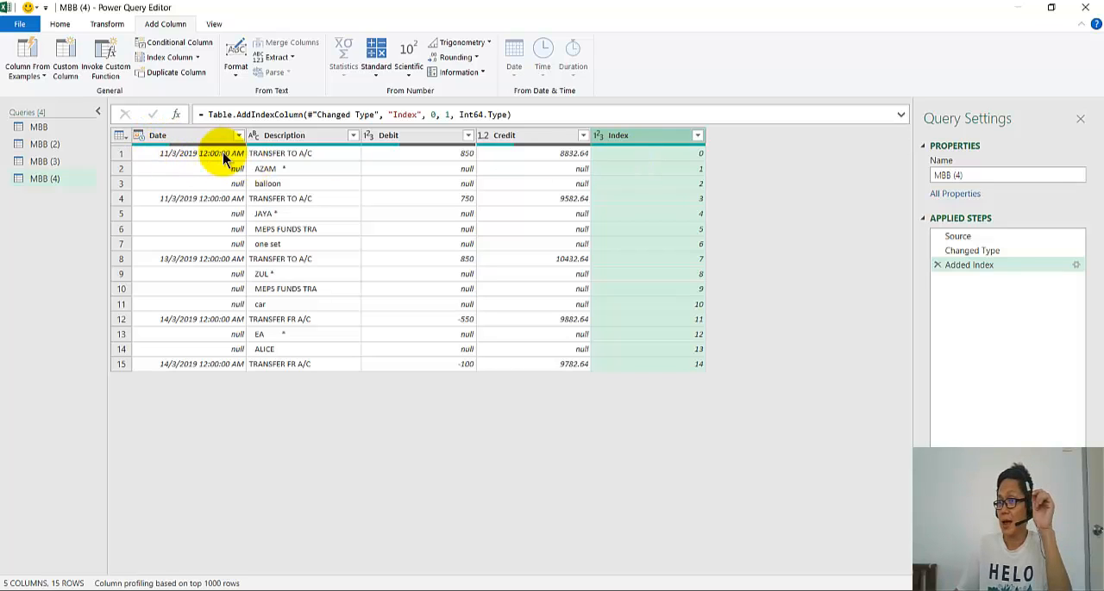
- Set up a conditional column that outputs Yes if Date does not equal null
left_click(206, 47)
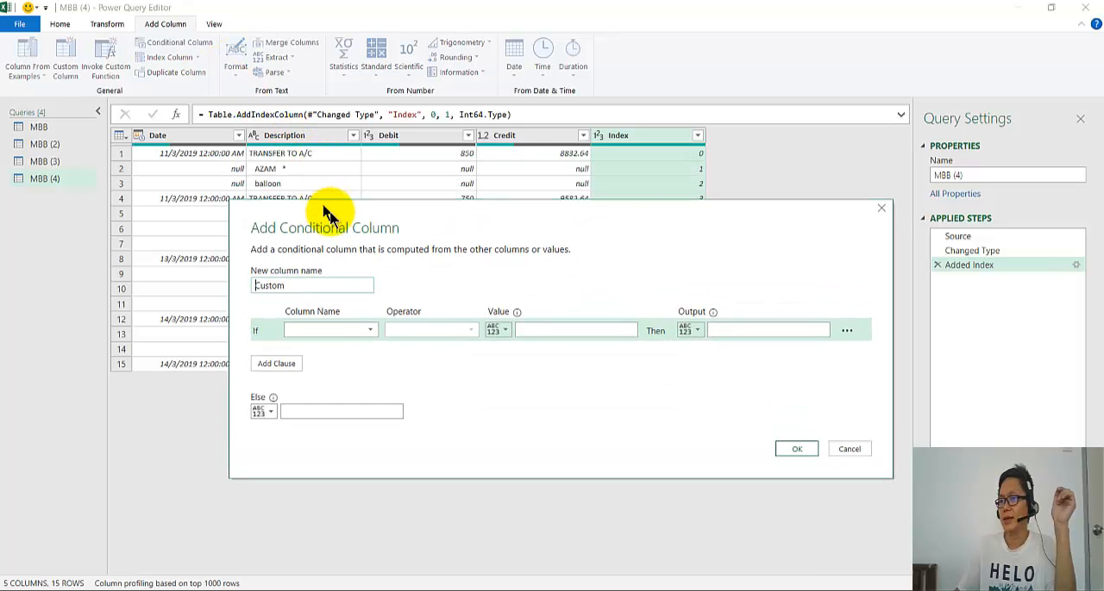
left_click(382, 347)
left_click(370, 362)
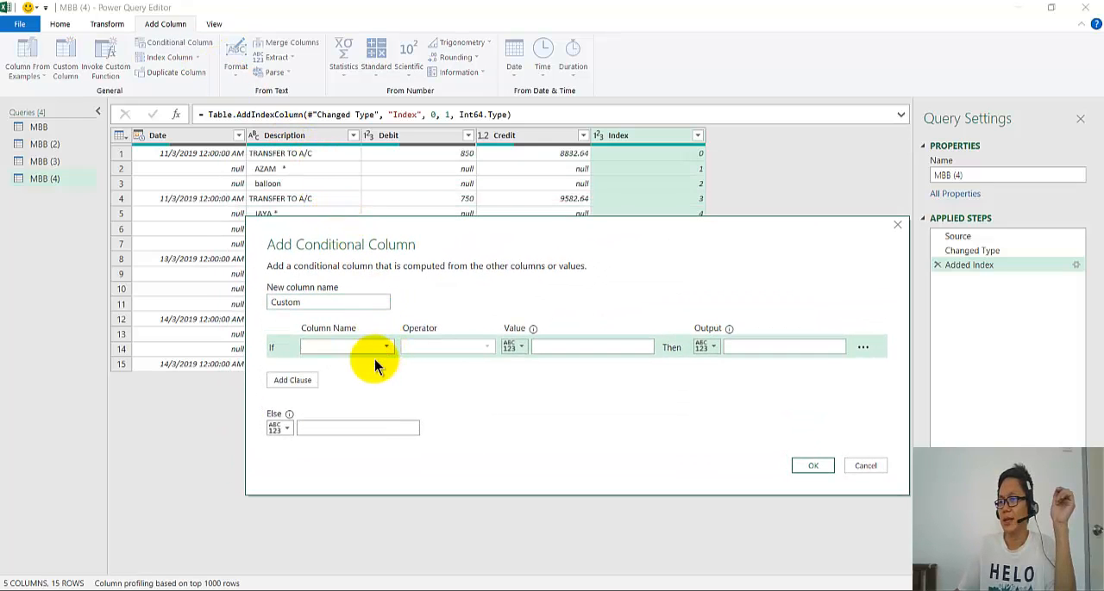
left_click(418, 354)
left_click(434, 377)
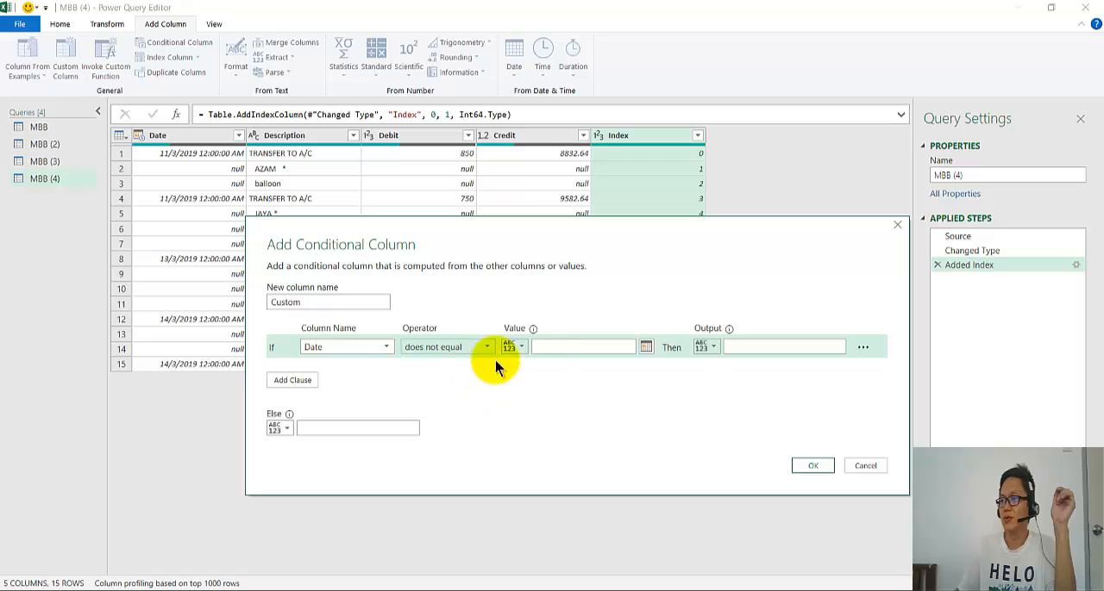
left_click(546, 348)
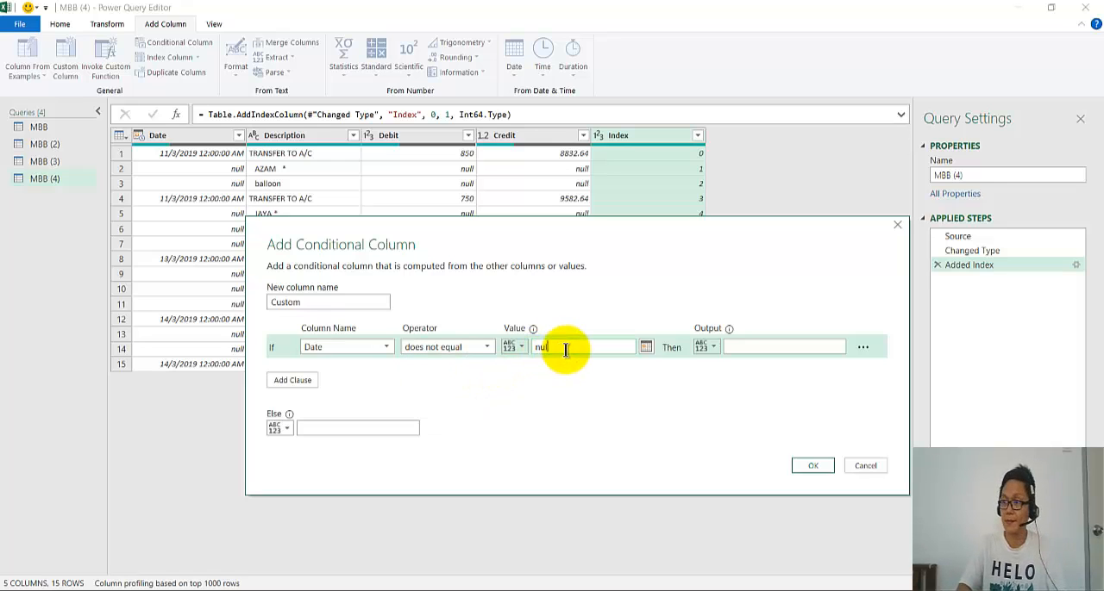
left_click(745, 347)
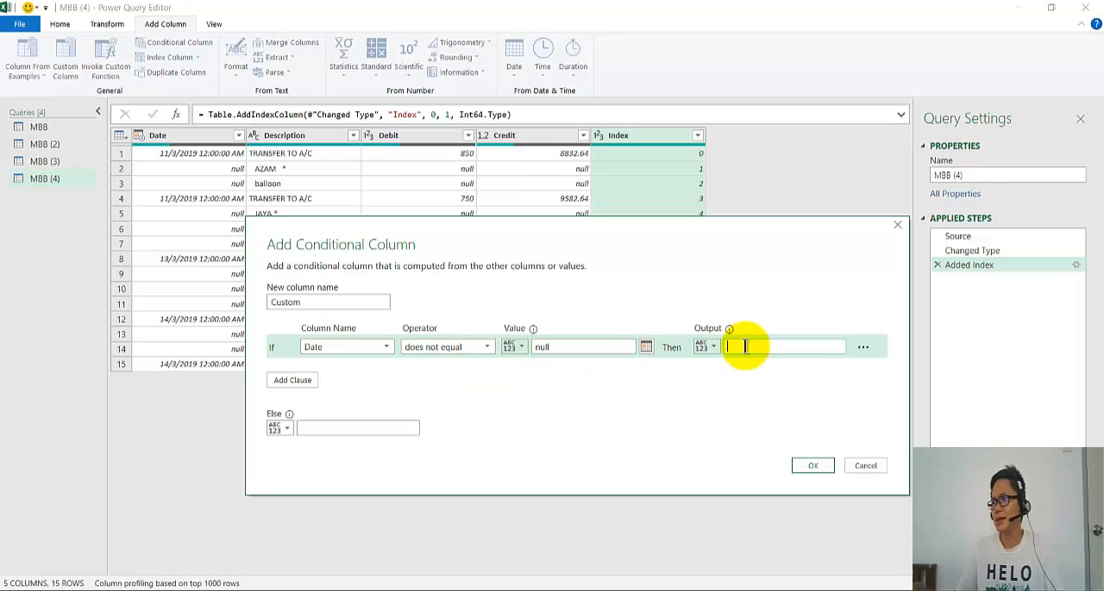
type("Yes")
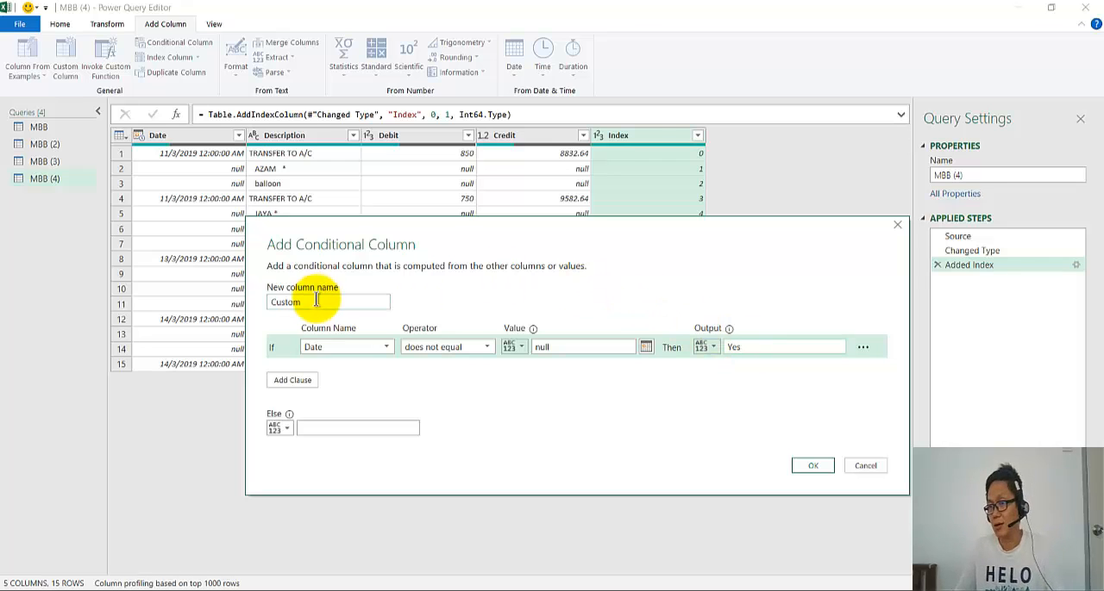
- Name the conditional column New Line and add it with the Else value left blank
left_click_drag(311, 301, 234, 292)
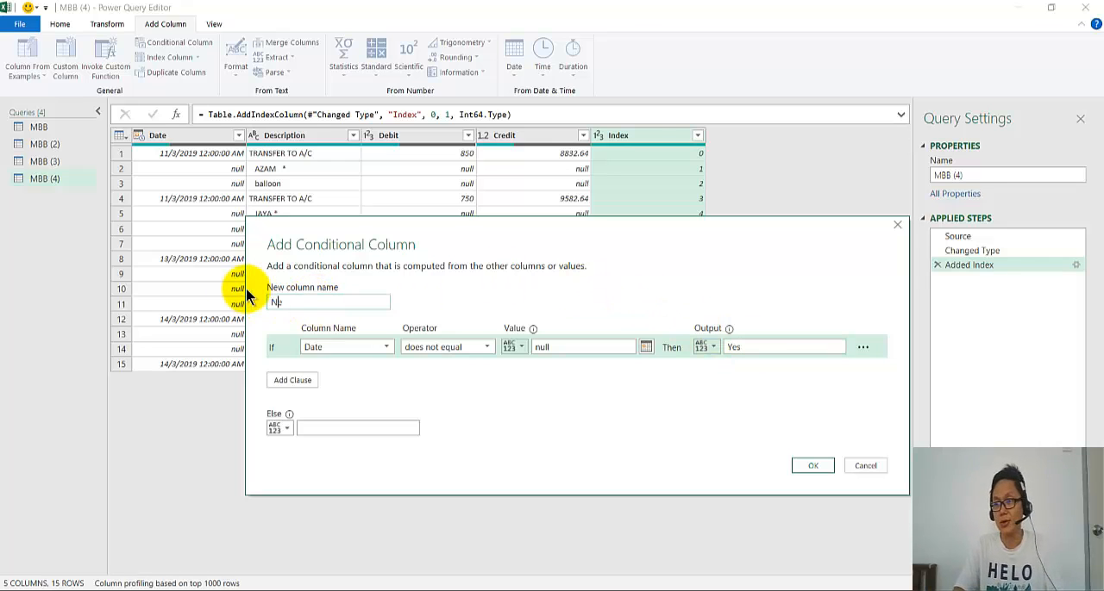
type("New Line")
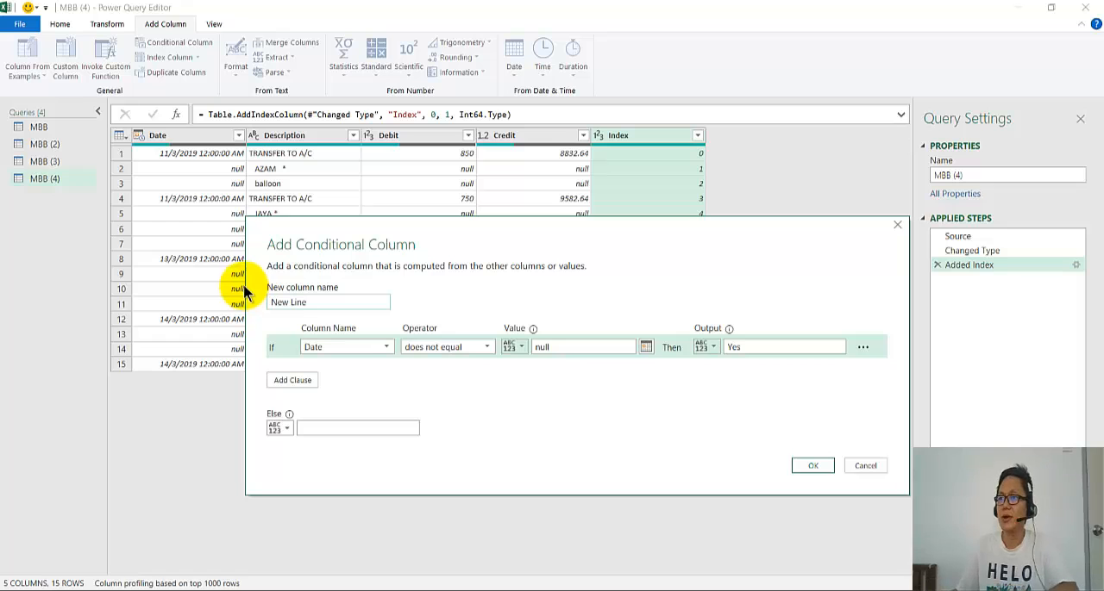
left_click_drag(304, 229, 236, 247)
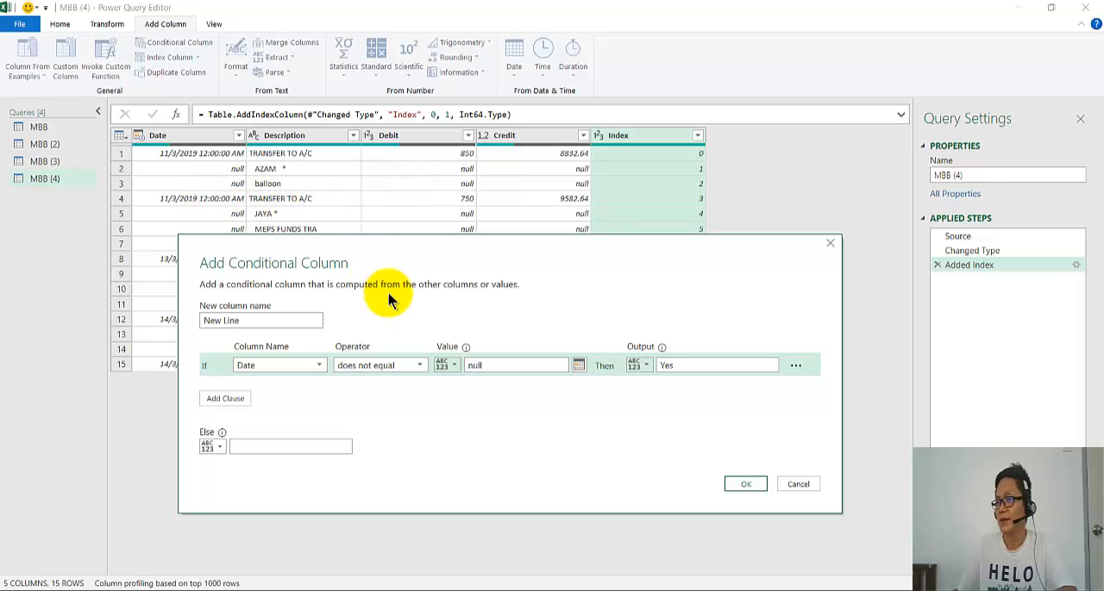
left_click(743, 486)
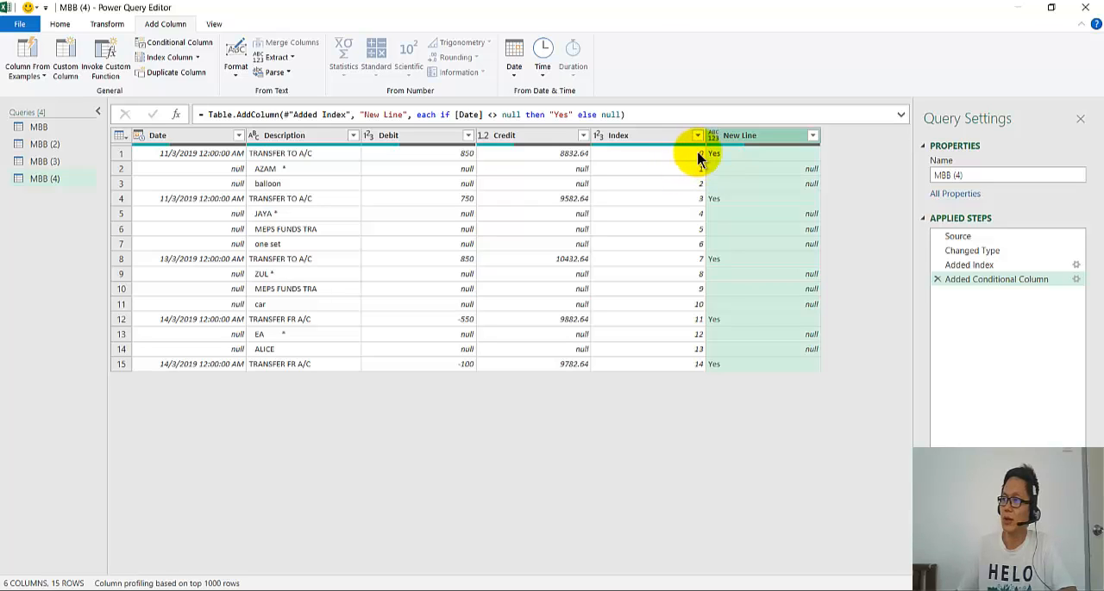
- Try filtering the New Line column to Yes rows only, and delete the Filtered Rows step
left_click(812, 138)
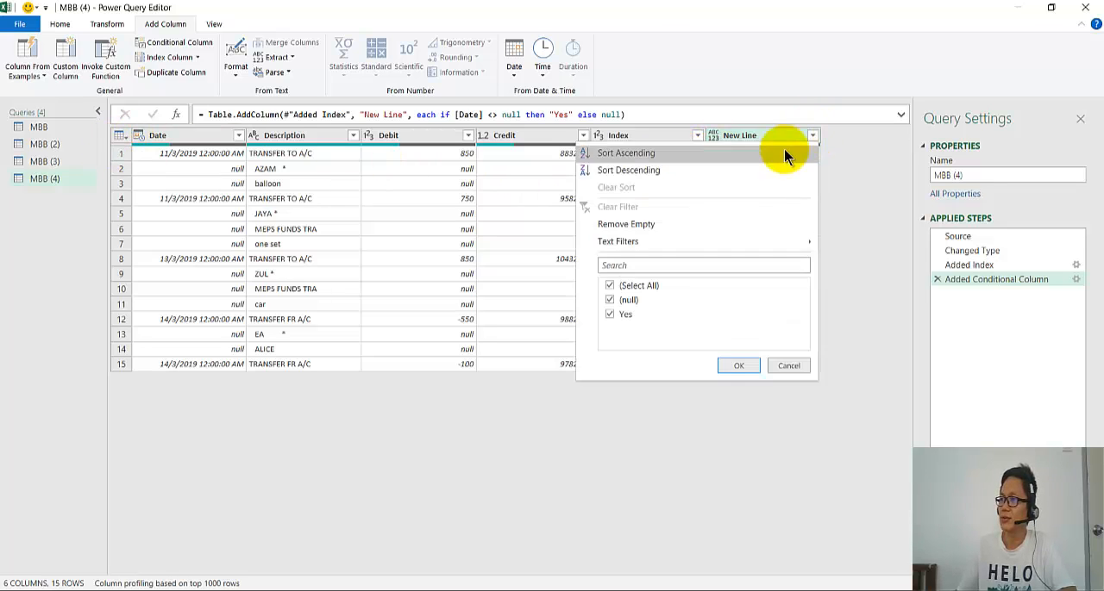
left_click(611, 300)
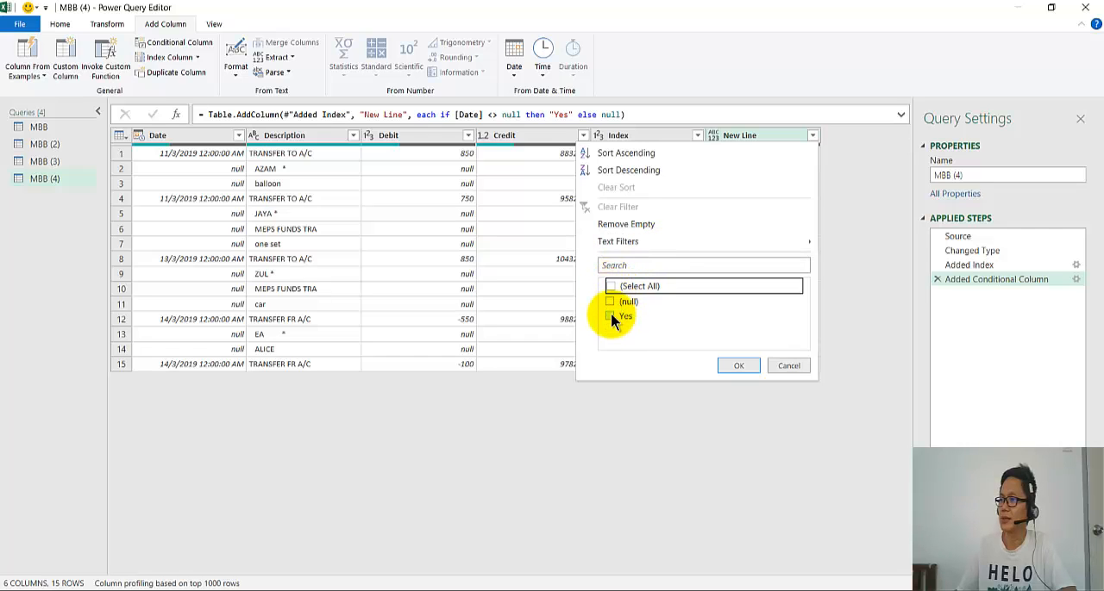
left_click(730, 366)
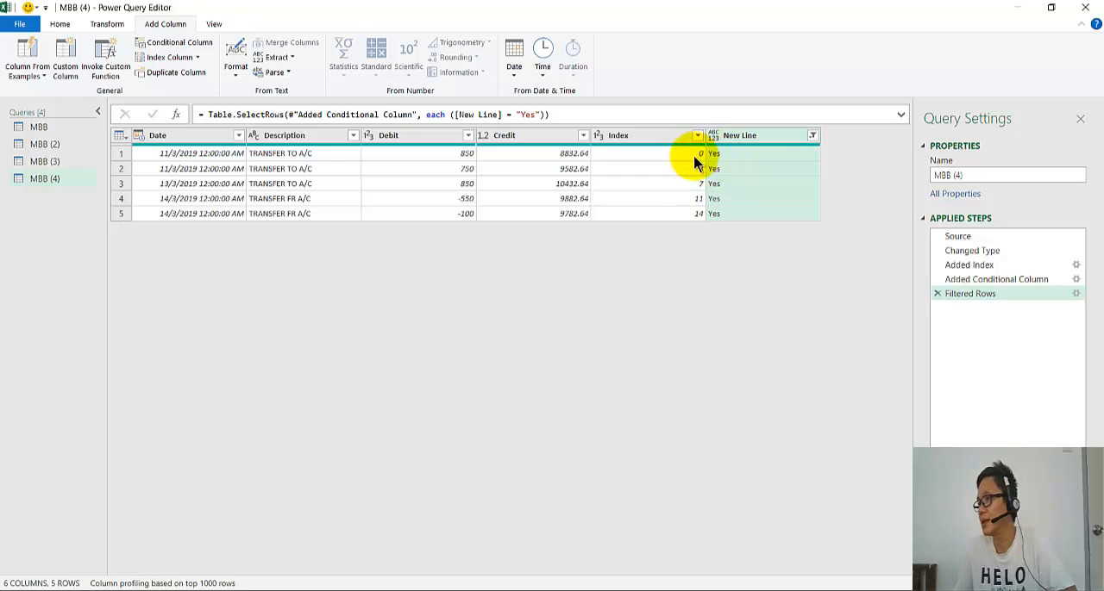
left_click(937, 293)
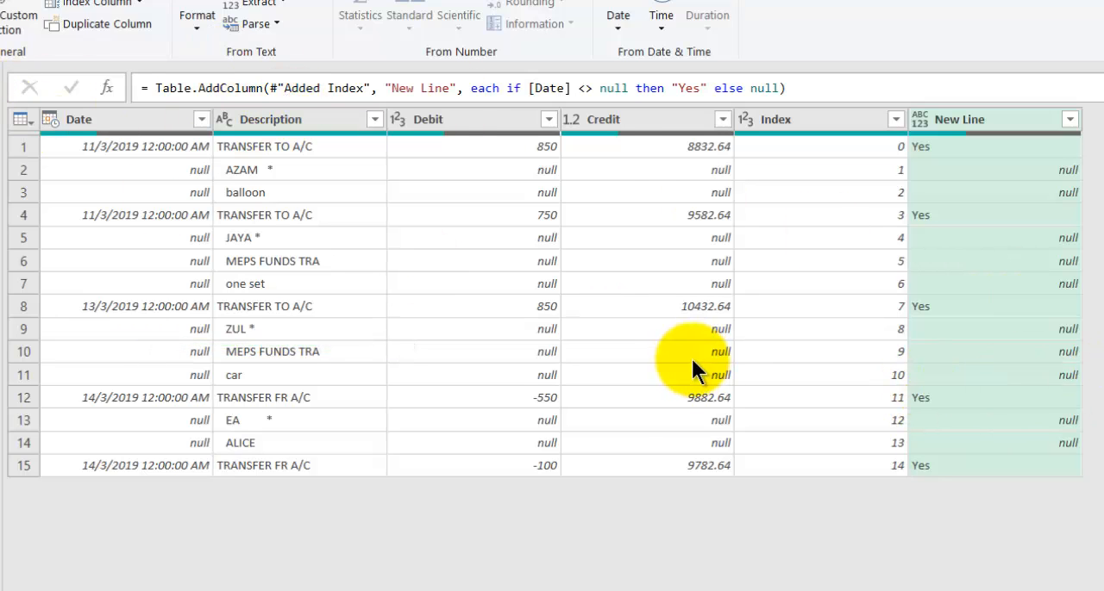
- Filter the New Line column to keep only Yes rows, and add a second index column starting from 1
left_click(1069, 119)
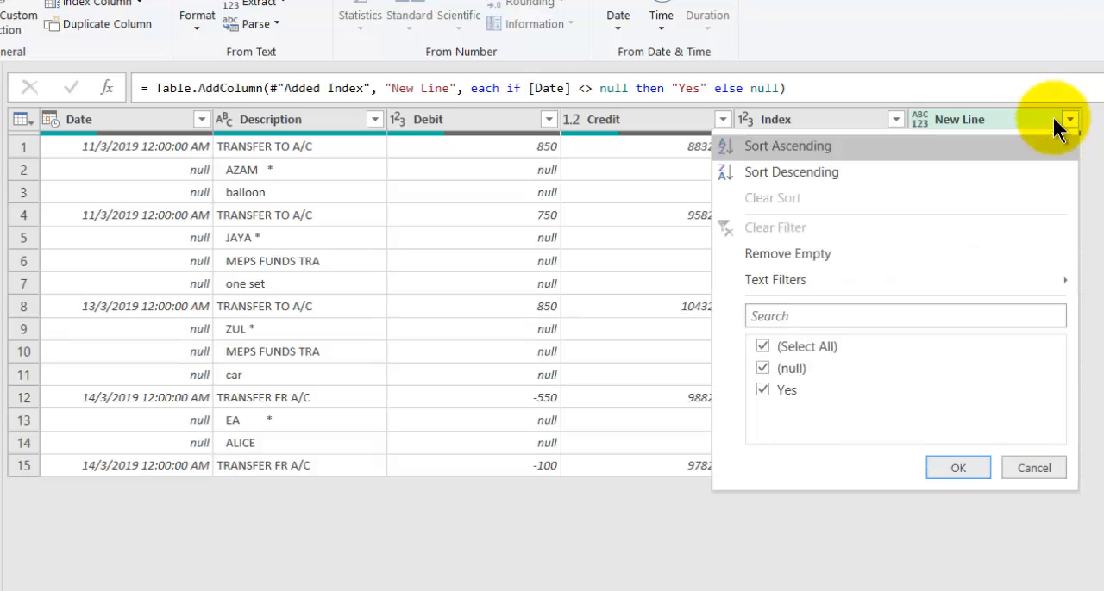
left_click(762, 345)
left_click(763, 390)
left_click(948, 467)
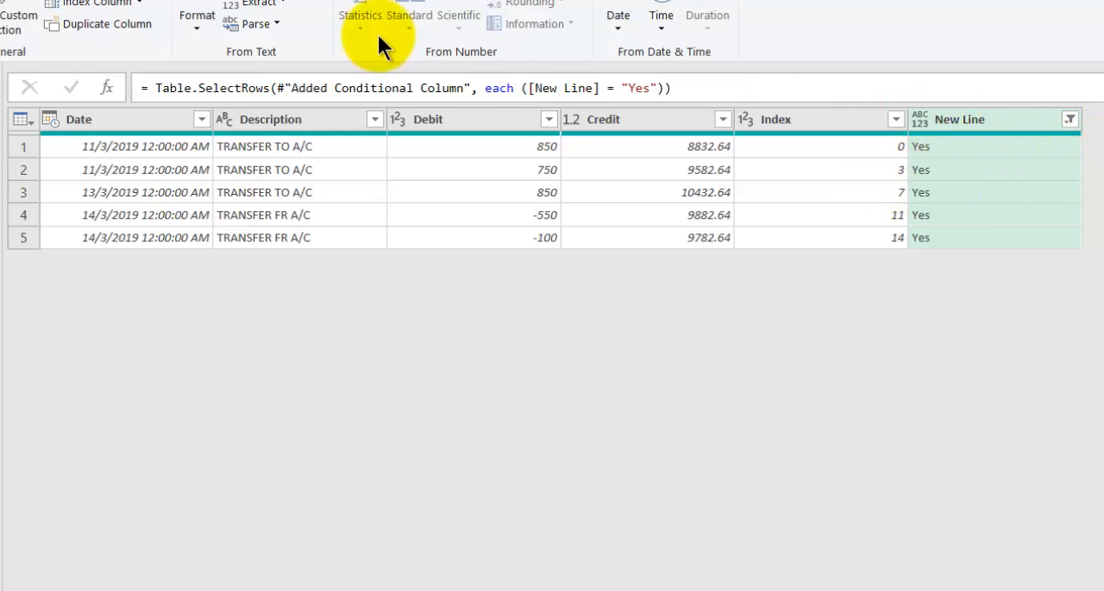
left_click(139, 3)
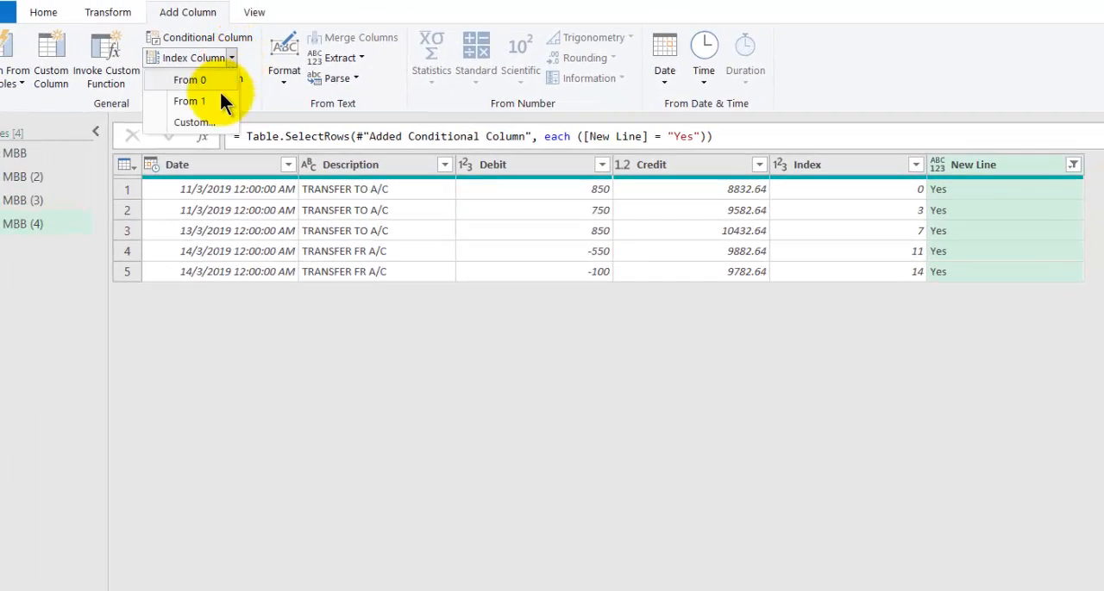
left_click(220, 101)
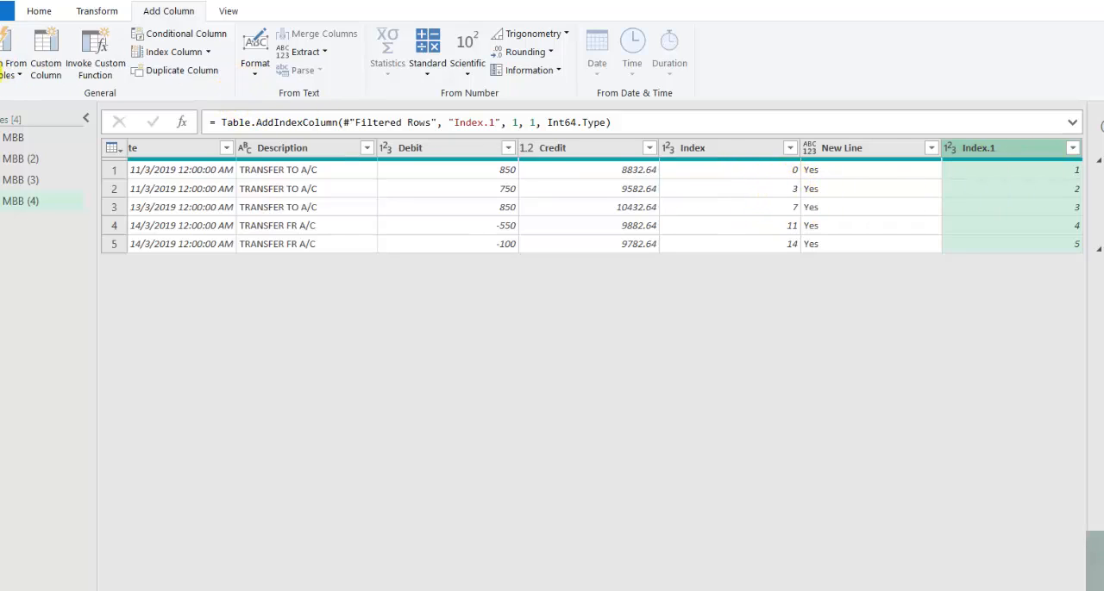
- Start a custom column named Custom and enter #"Added Index1"[Index] as the beginning of its formula
left_click(43, 45)
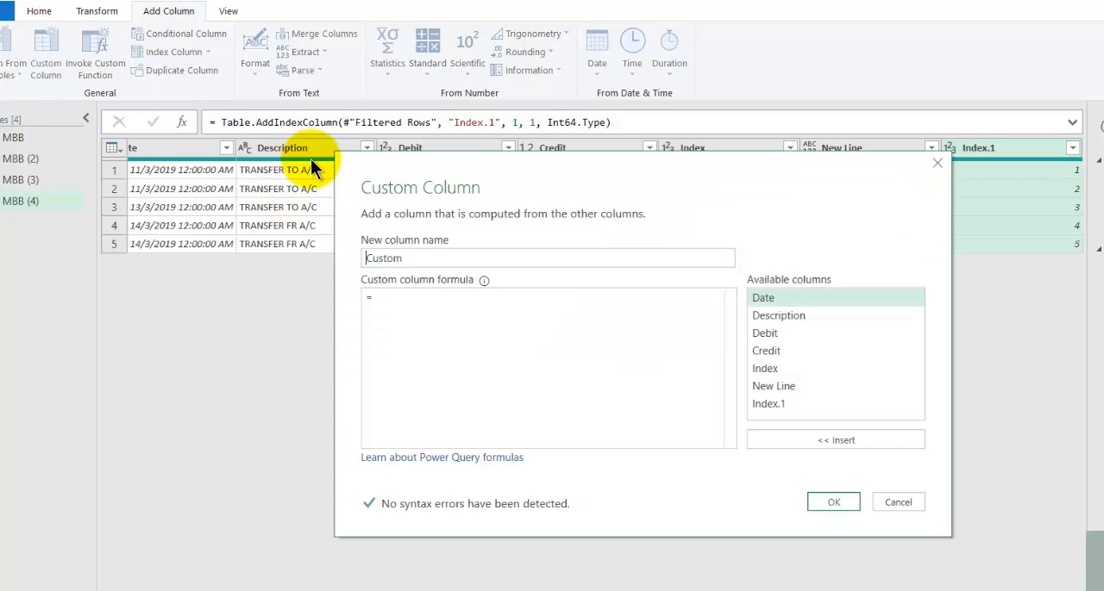
left_click_drag(403, 167, 299, 249)
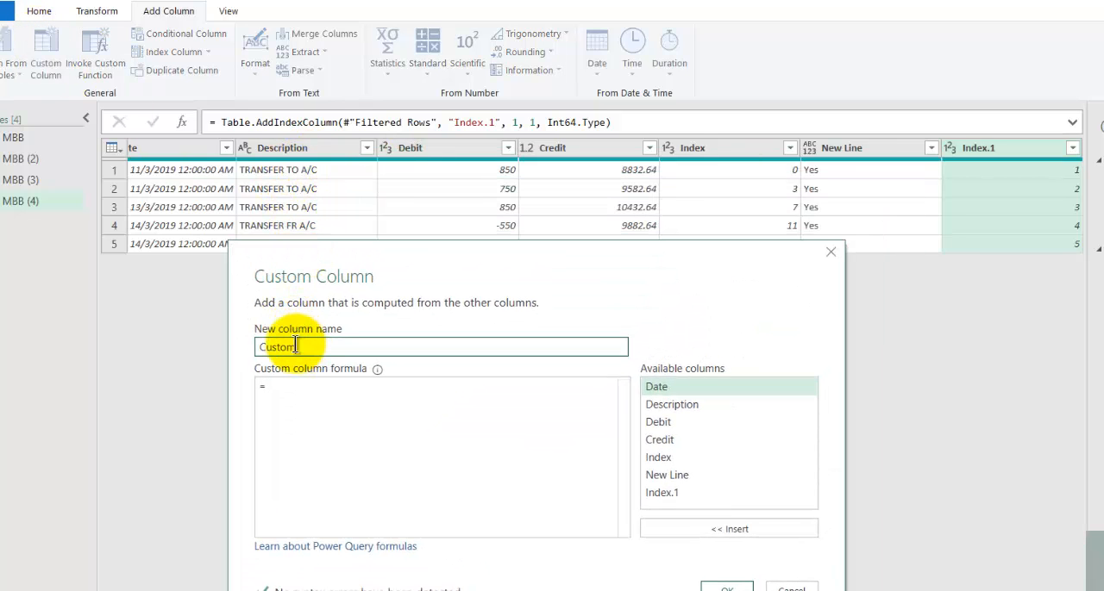
left_click_drag(311, 347, 254, 346)
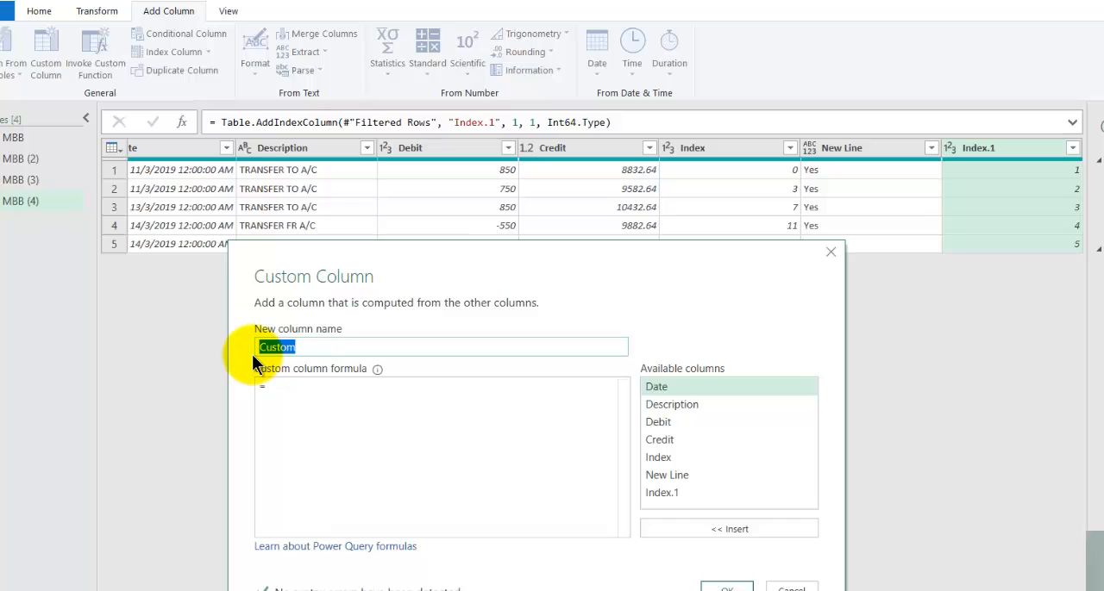
left_click(275, 386)
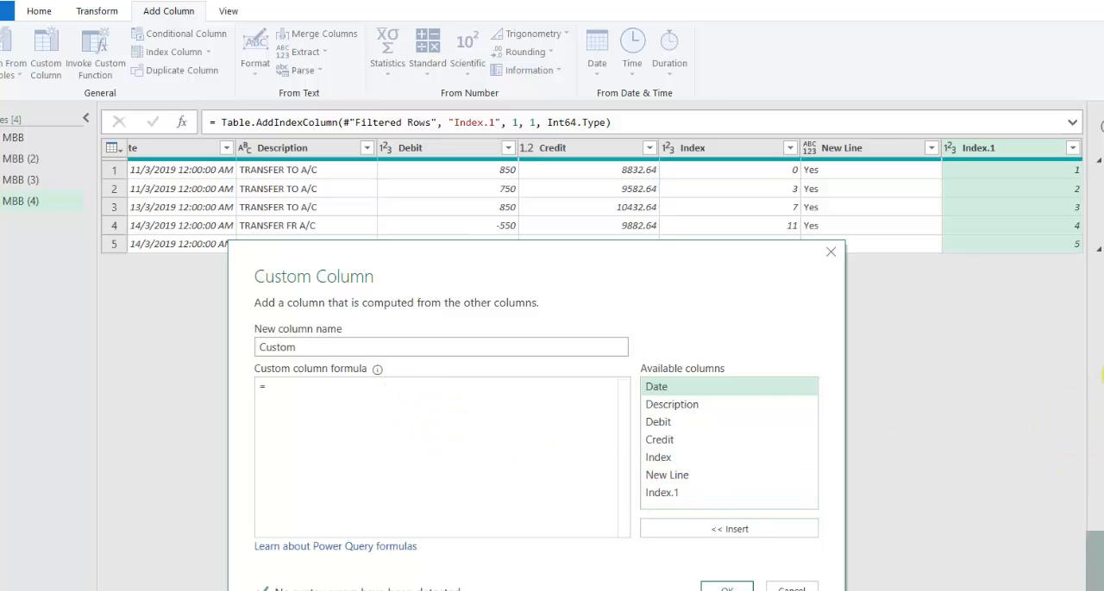
type("#\"Adde")
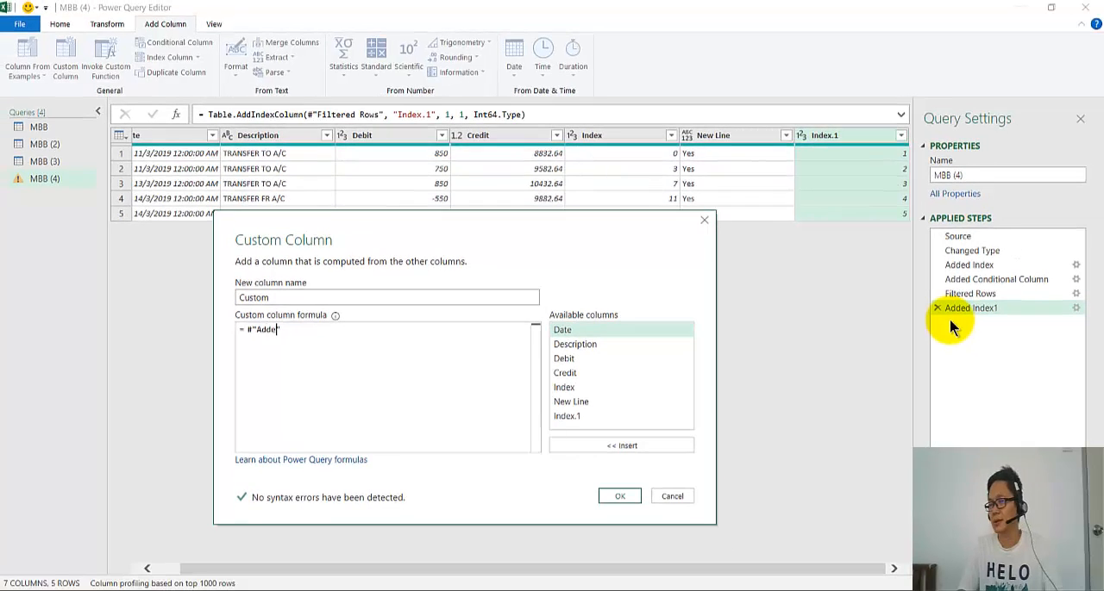
type("d Index1\"")
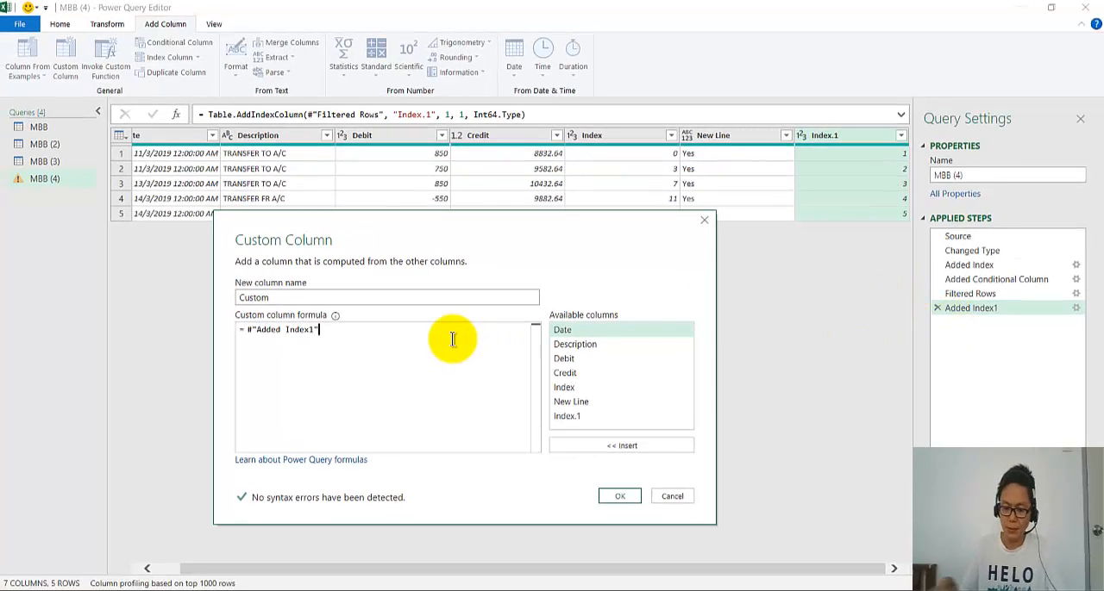
type("[")
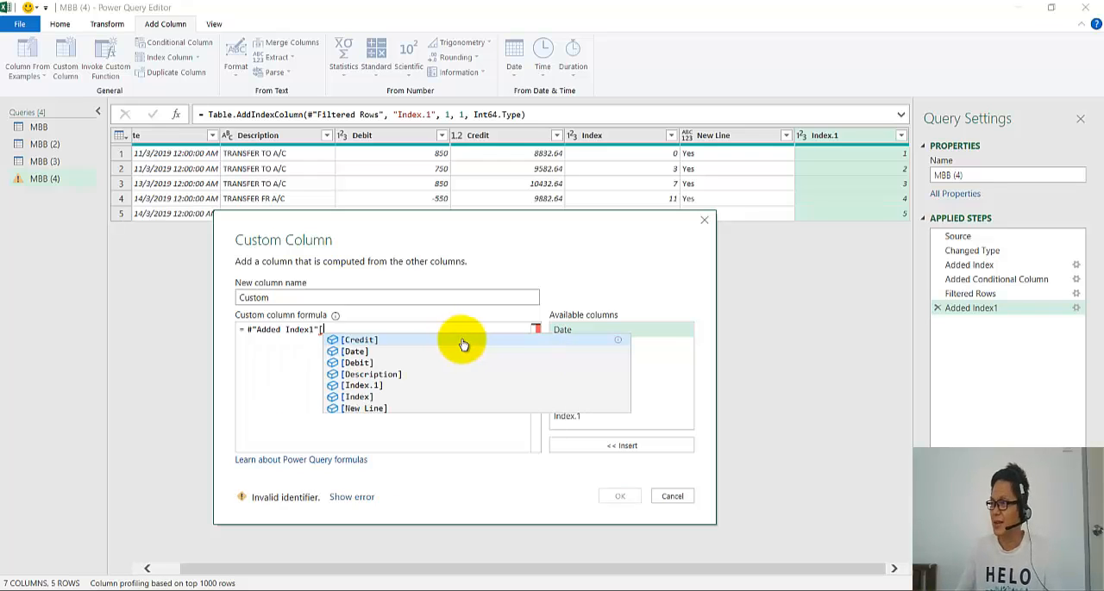
left_click(379, 397)
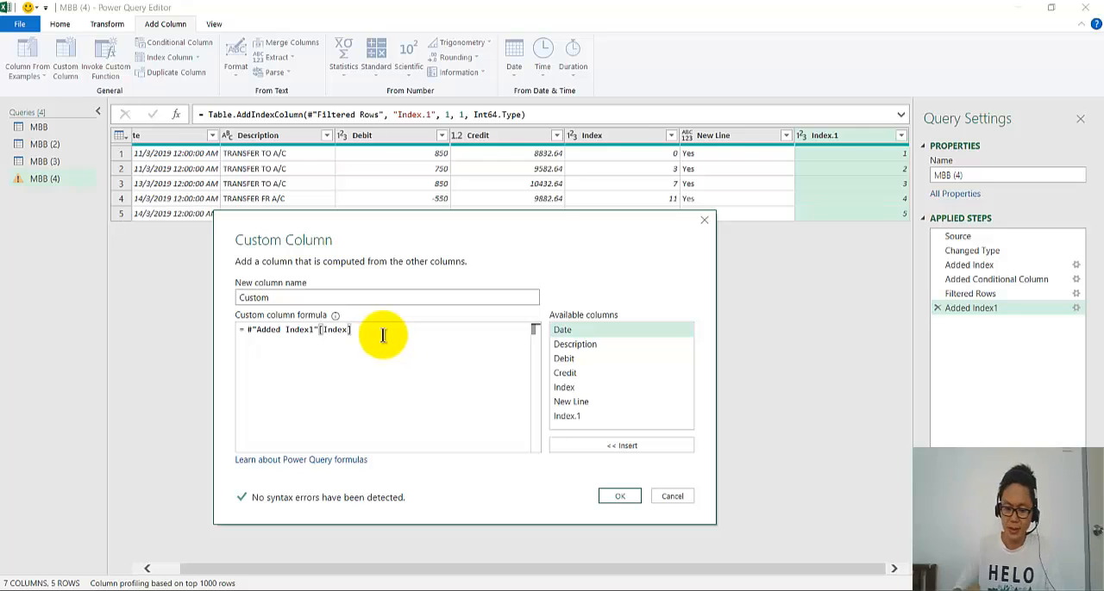
- Complete the formula with the row reference {[Index.1]} after [Index] and add the custom column
type("{")
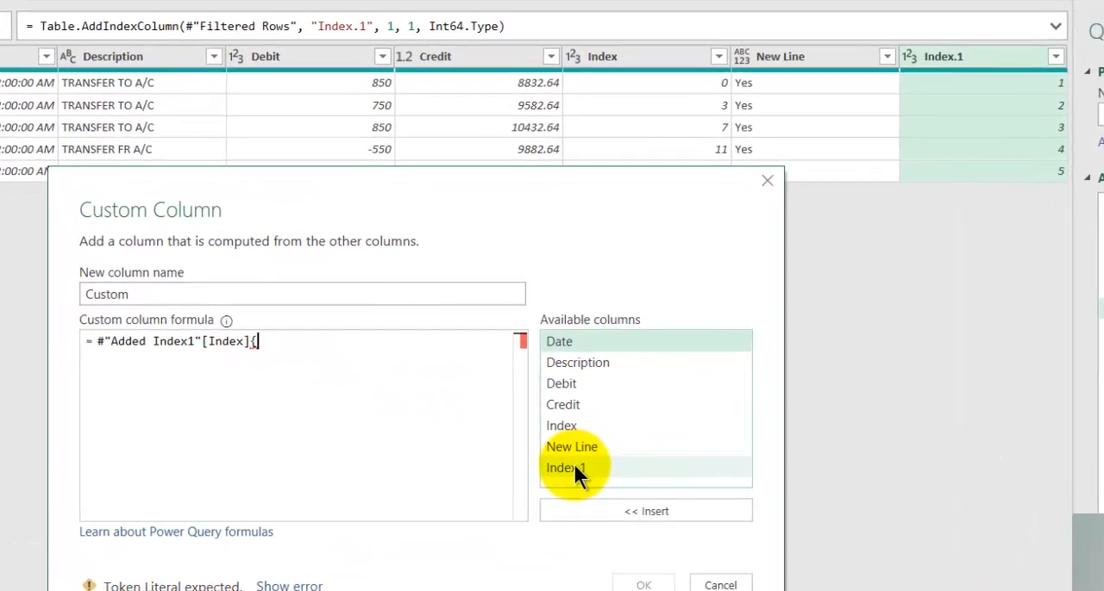
double_click(573, 436)
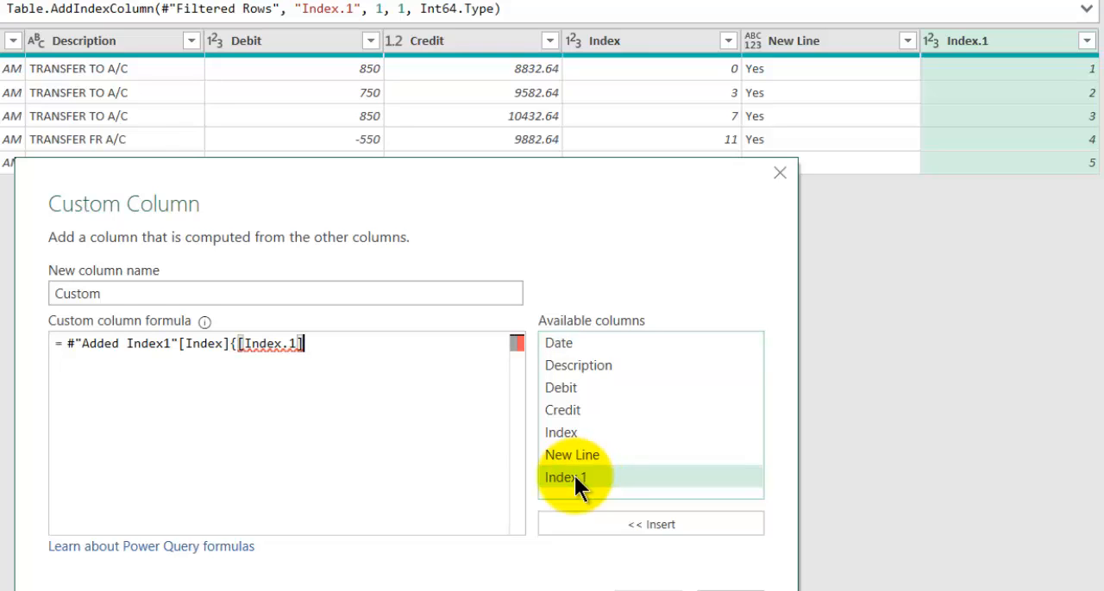
type("}")
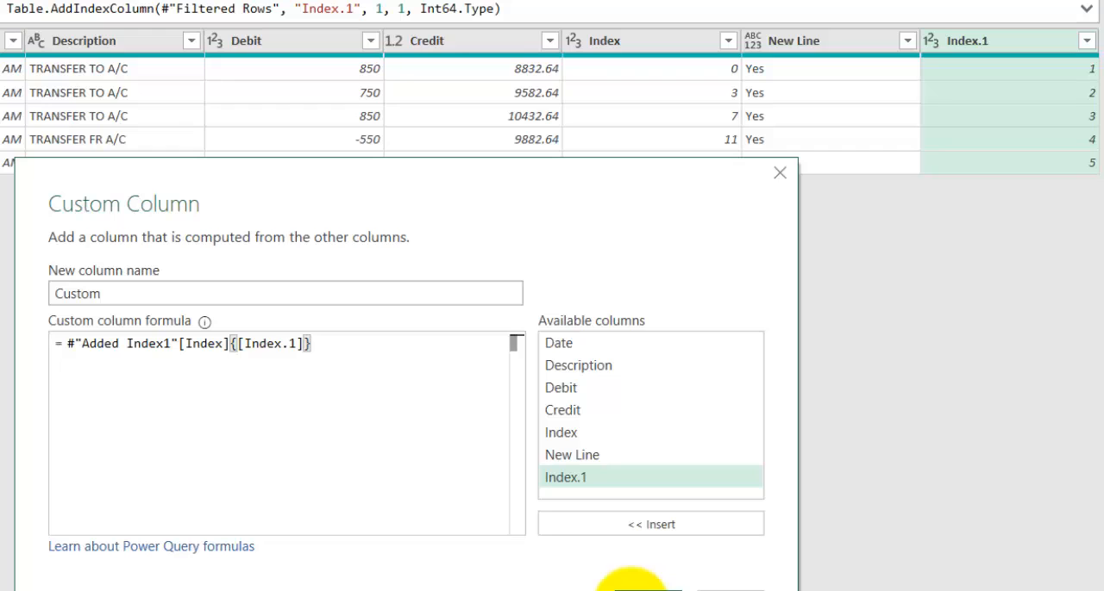
left_click(636, 588)
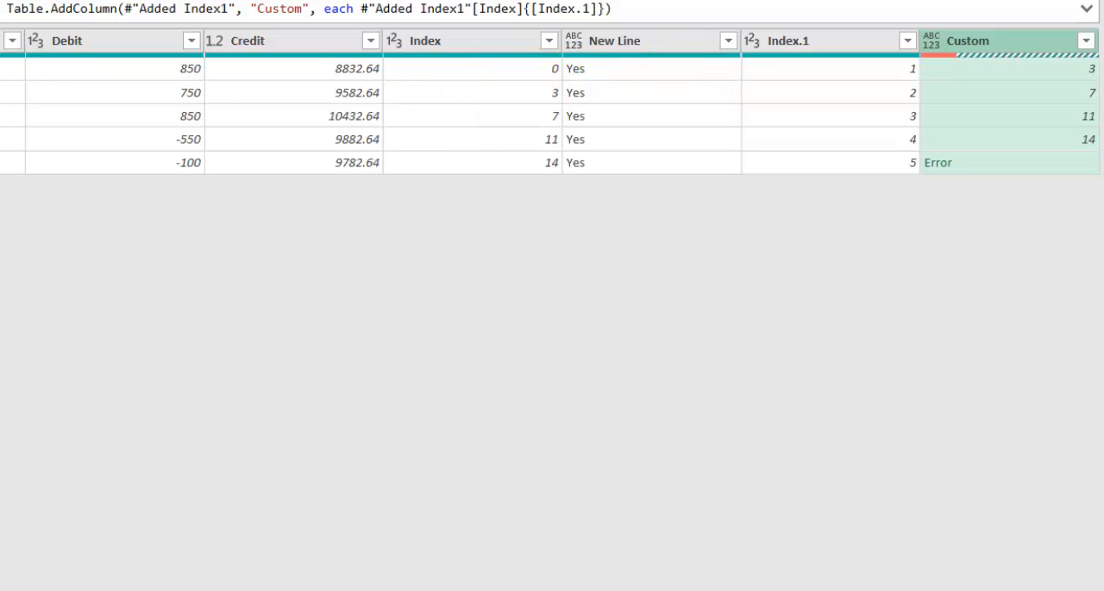
- Add a custom column named Rows with the formula [Custom]-[Index] and select its second-row value
left_click(65, 59)
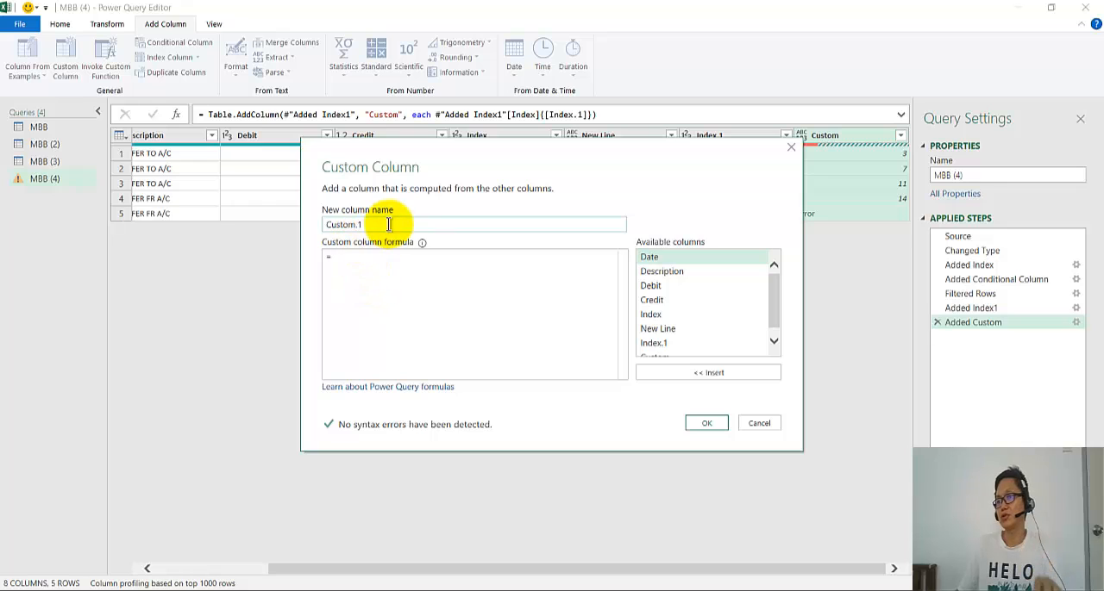
triple_click(388, 224)
type("Rows")
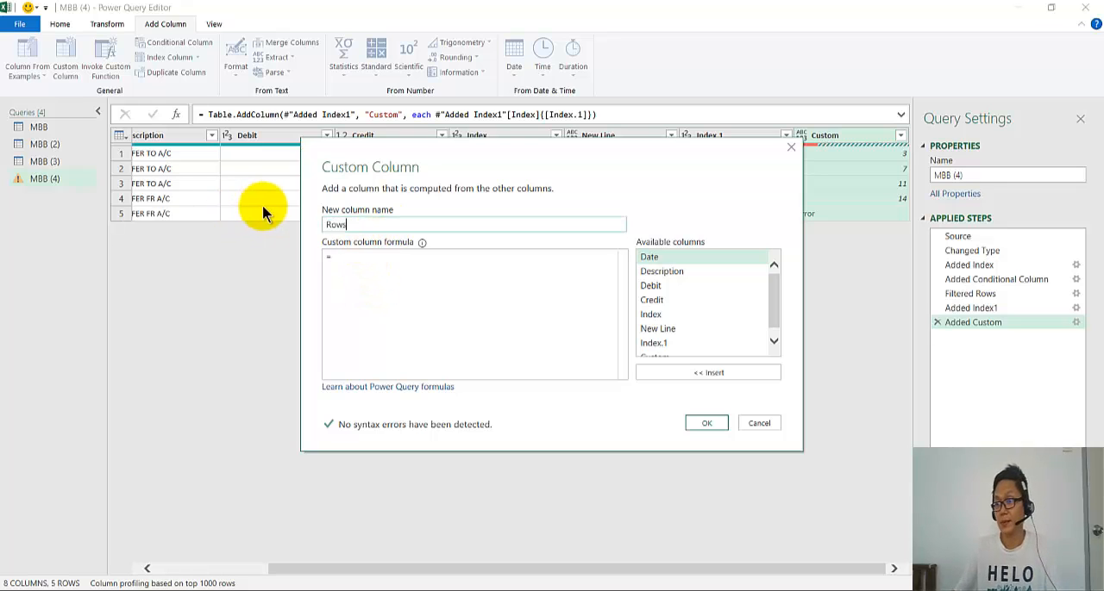
scroll(675, 340, "down", 1)
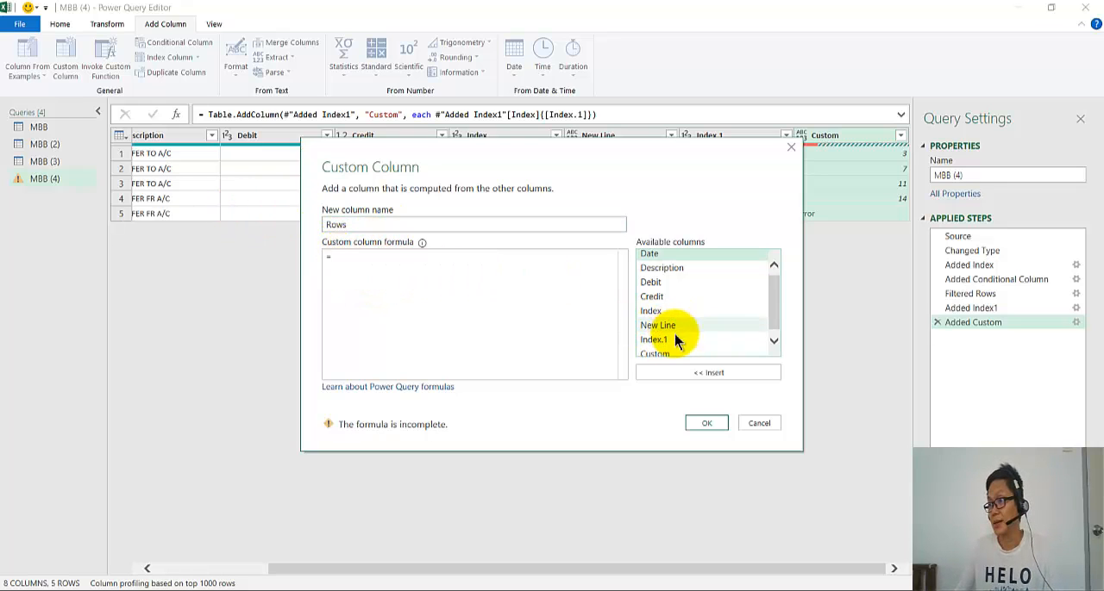
double_click(674, 348)
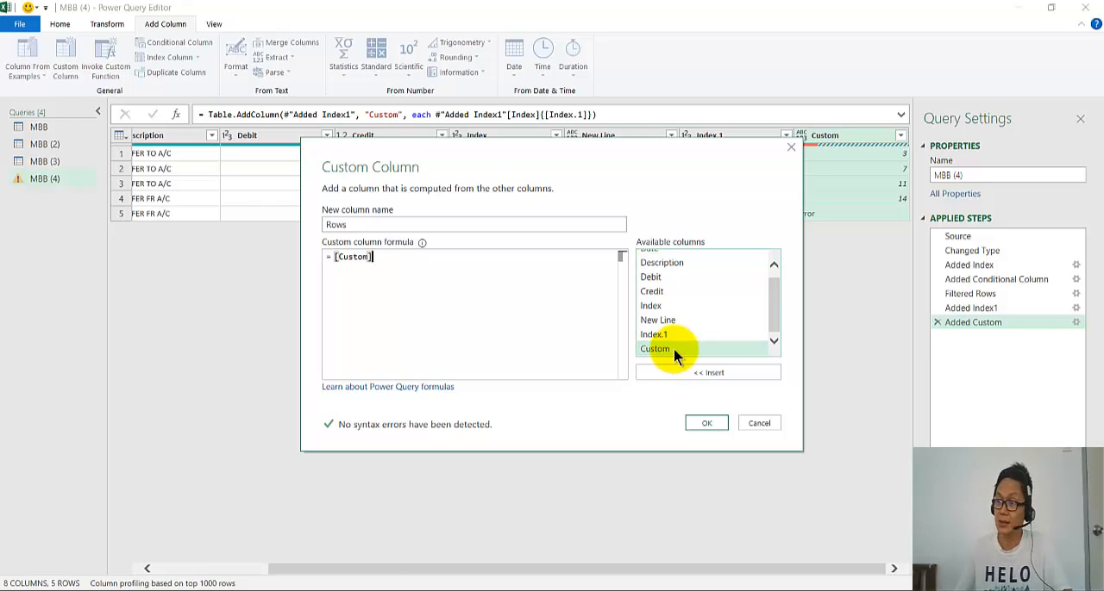
type("-")
double_click(657, 306)
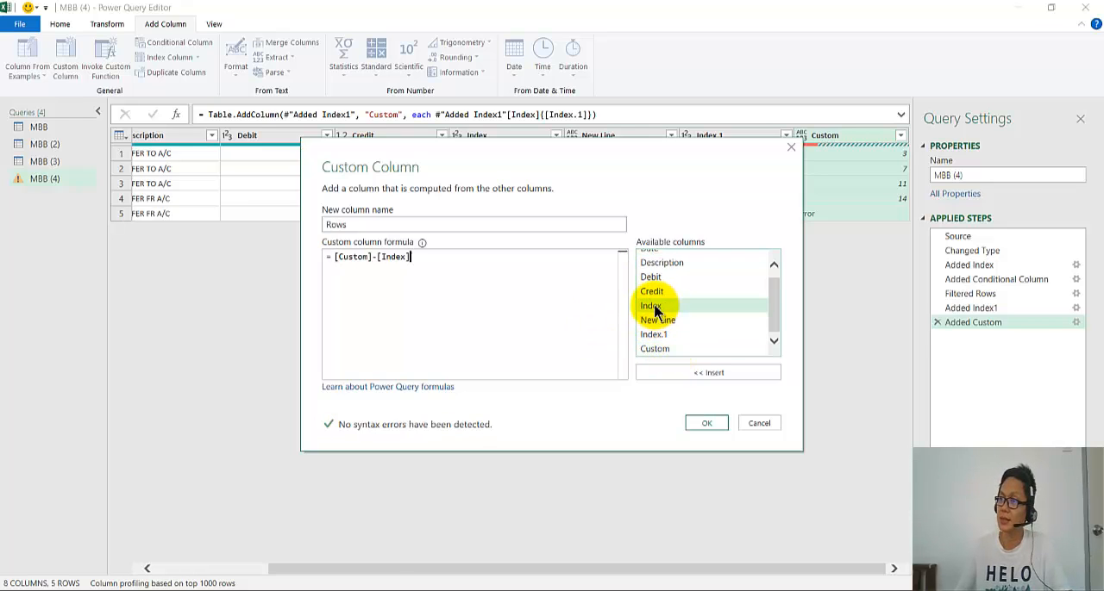
left_click_drag(517, 167, 426, 234)
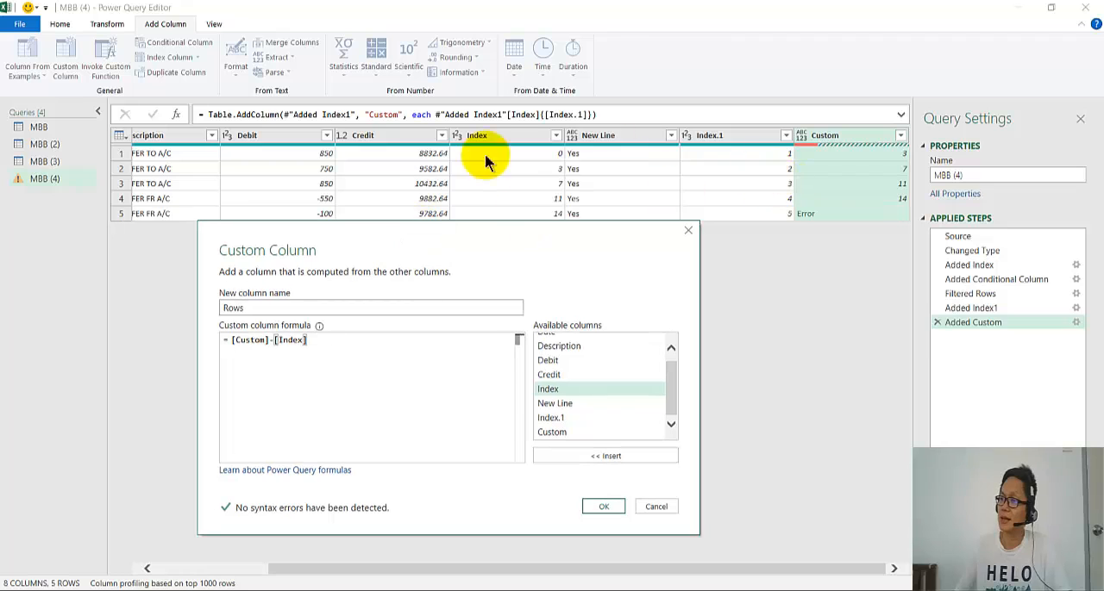
left_click(595, 506)
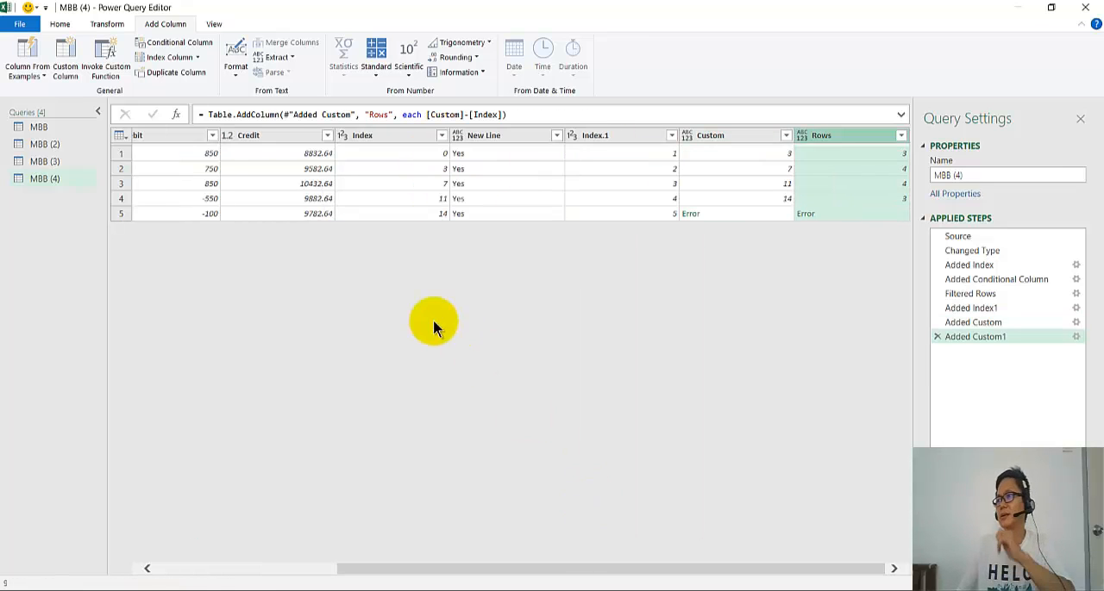
left_click(827, 154)
left_click(814, 167)
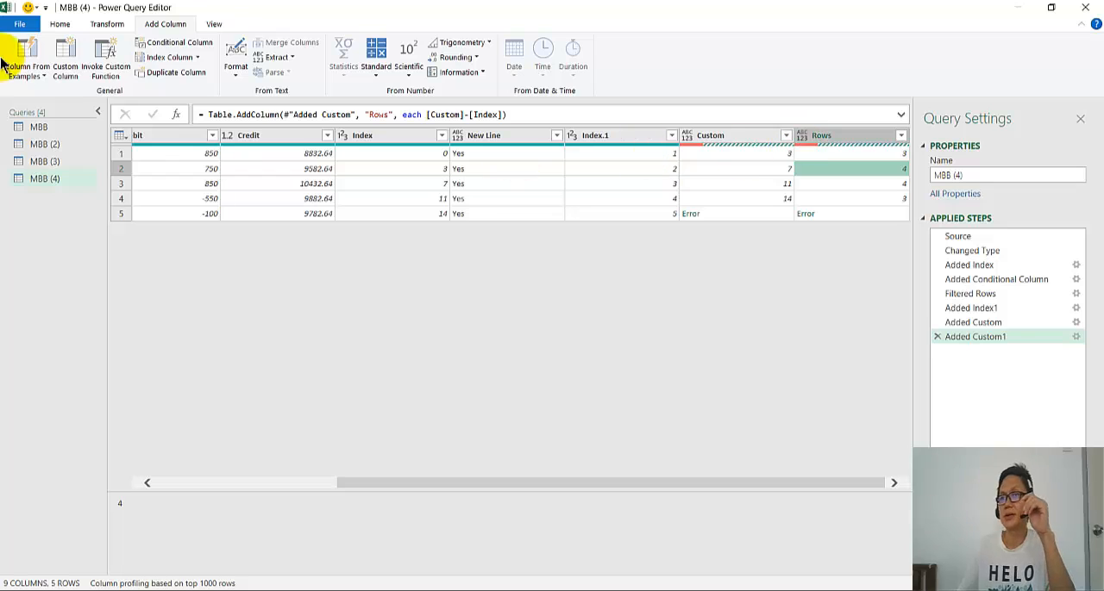
- Start another custom column named Custom.1 and enter Table.Range(Source,[Rows] as its formula so far
left_click(69, 59)
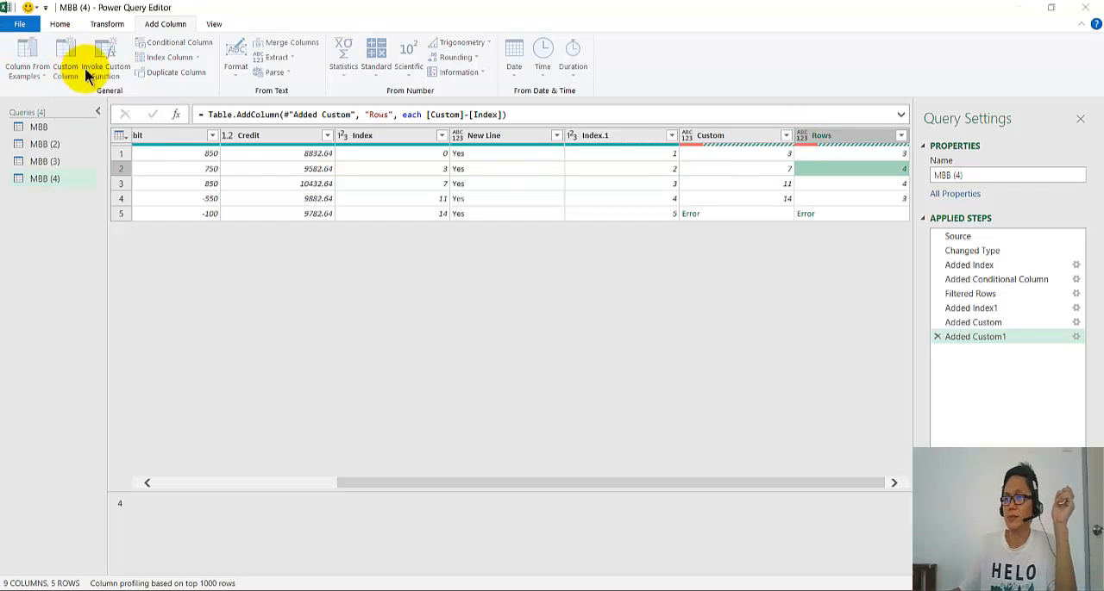
left_click_drag(372, 224, 276, 215)
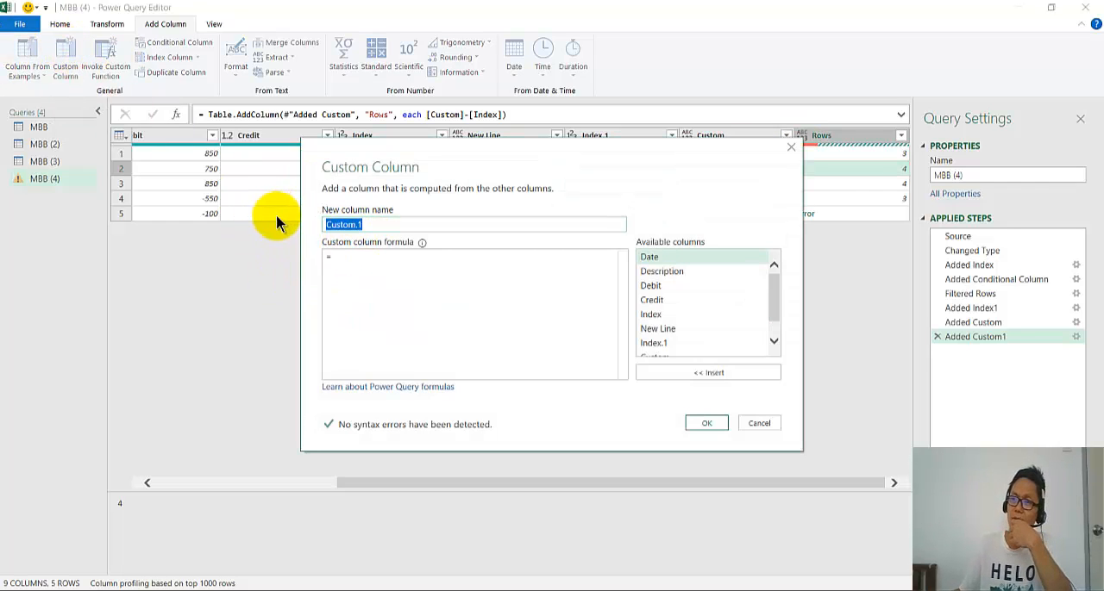
left_click(334, 255)
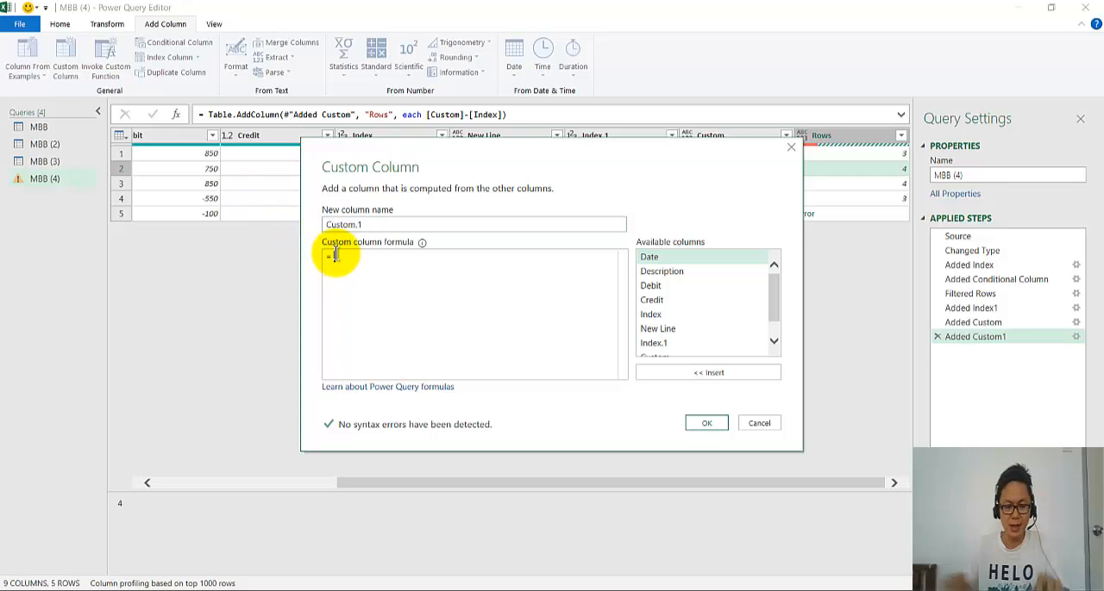
type("Table")
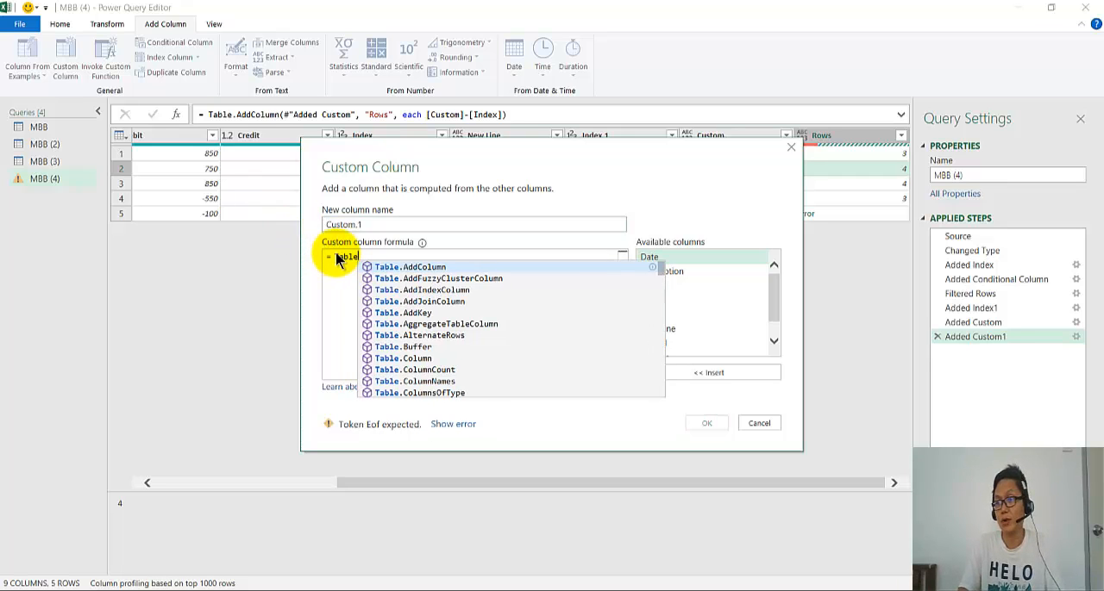
type(".Range(")
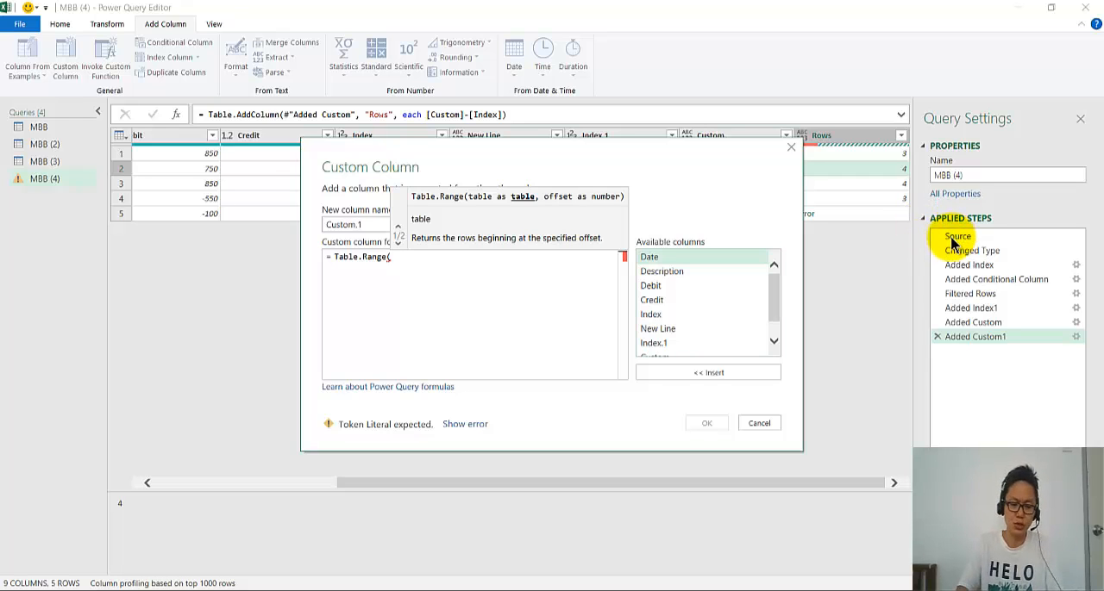
type("Source,")
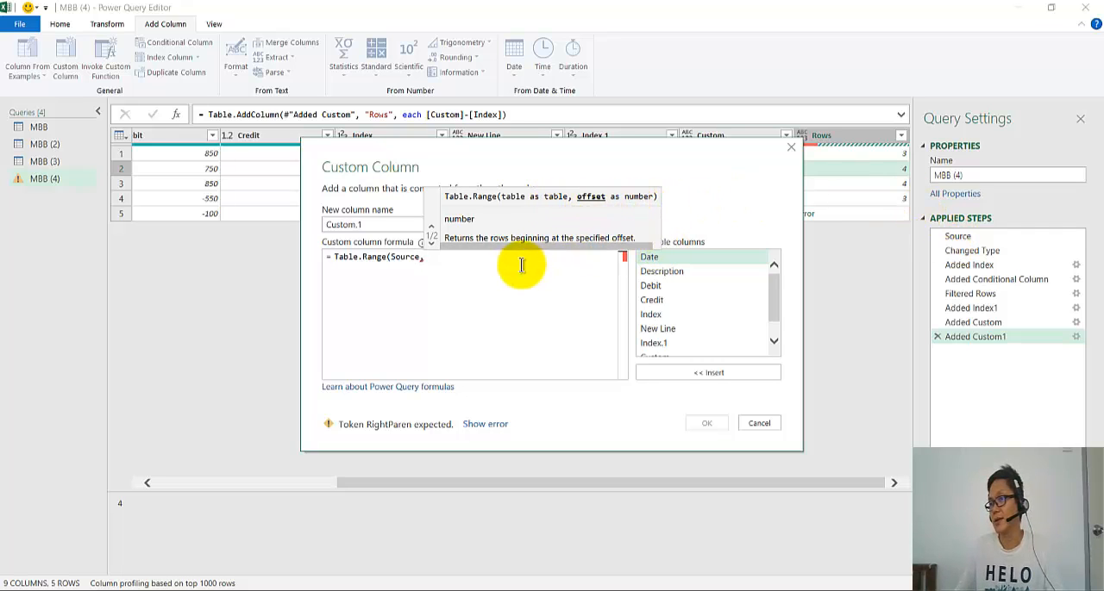
scroll(707, 323, "down", 1)
scroll(707, 324, "down", 1)
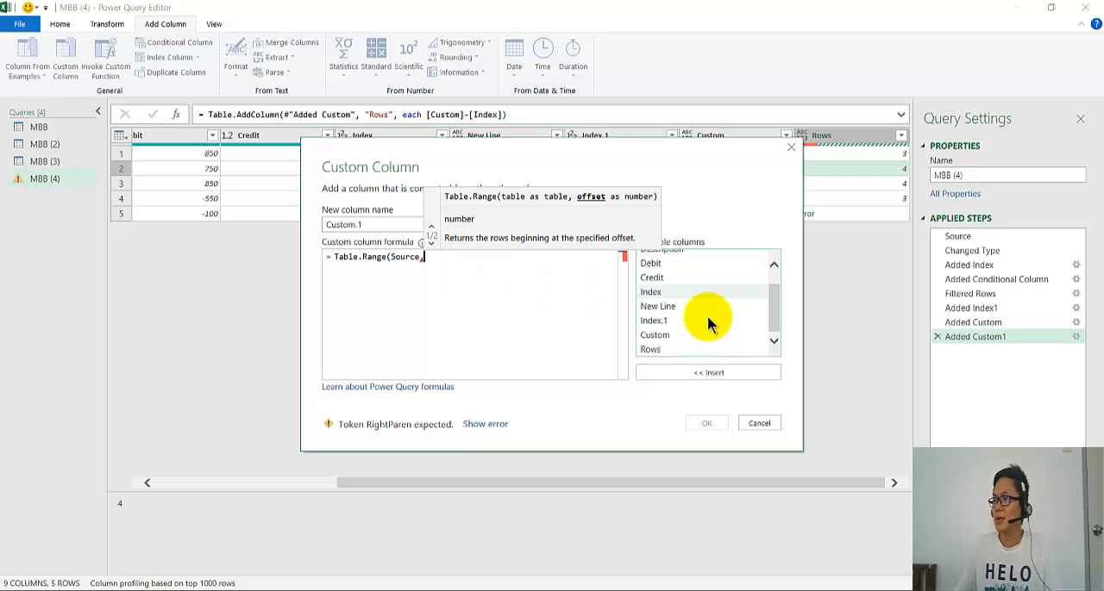
double_click(677, 347)
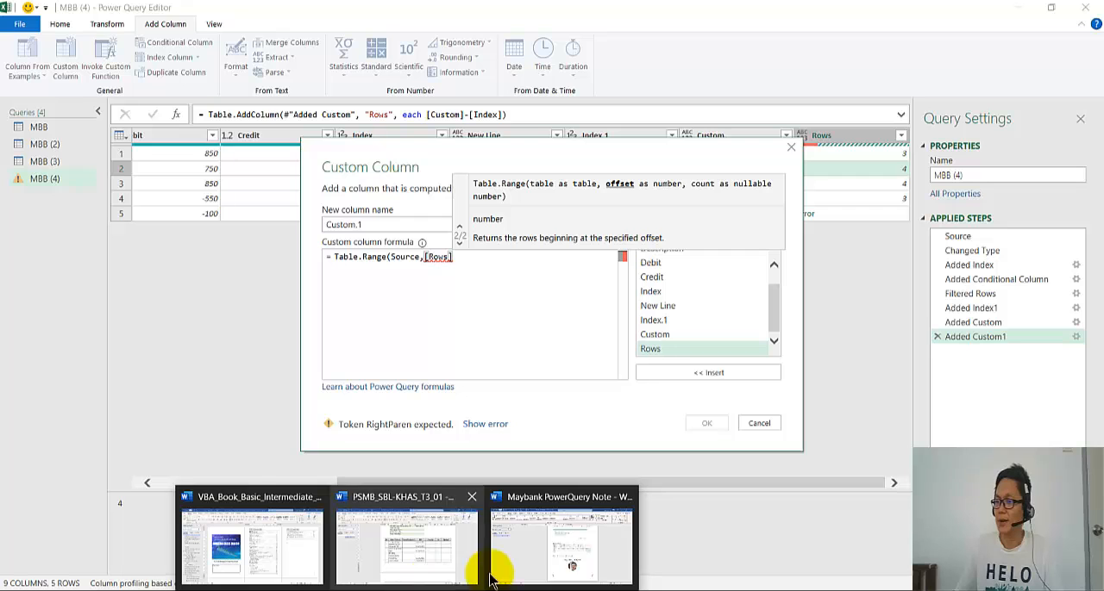
- Check the Table.Range formula's arguments in the Maybank PowerQuery Note document in Word, and return to the Power Query Editor
left_click(525, 561)
scroll(433, 458, "up", 9)
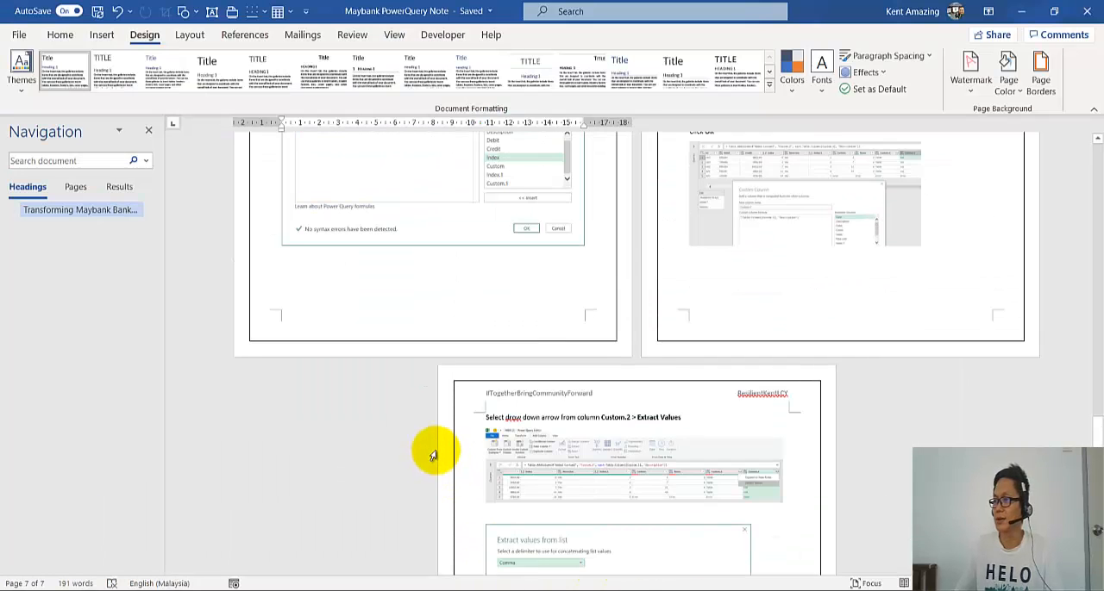
scroll(437, 457, "up", 5)
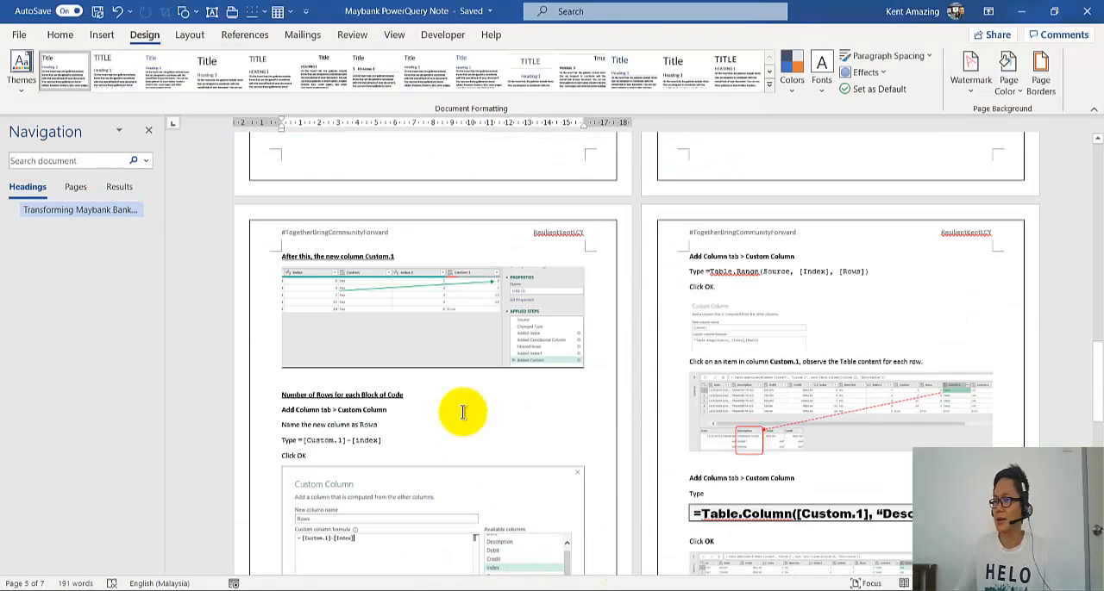
scroll(463, 412, "up", 3, "ctrl")
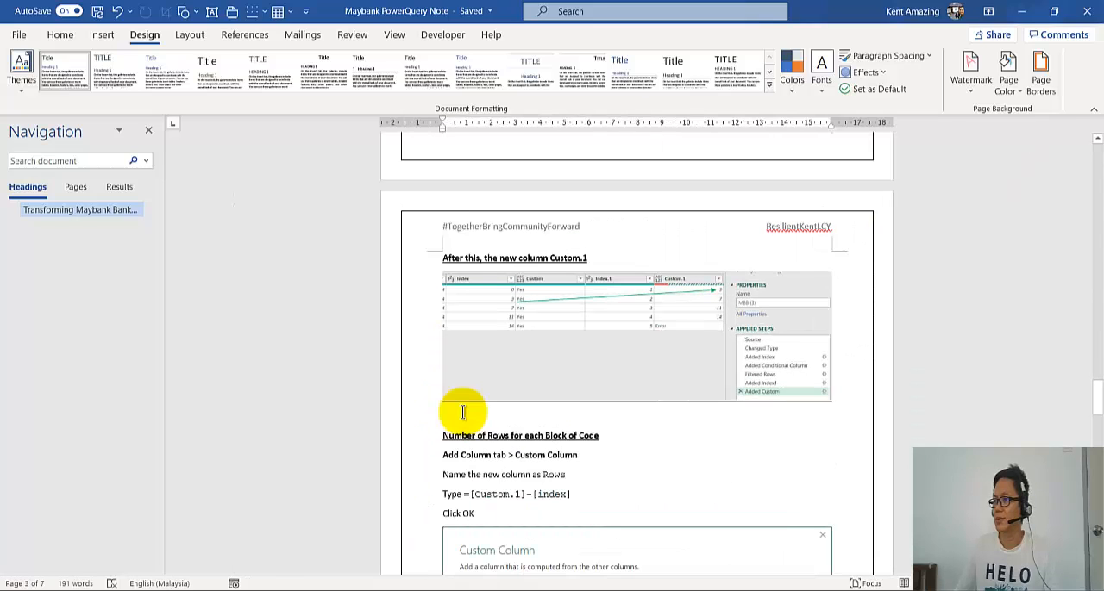
scroll(462, 412, "down", 7)
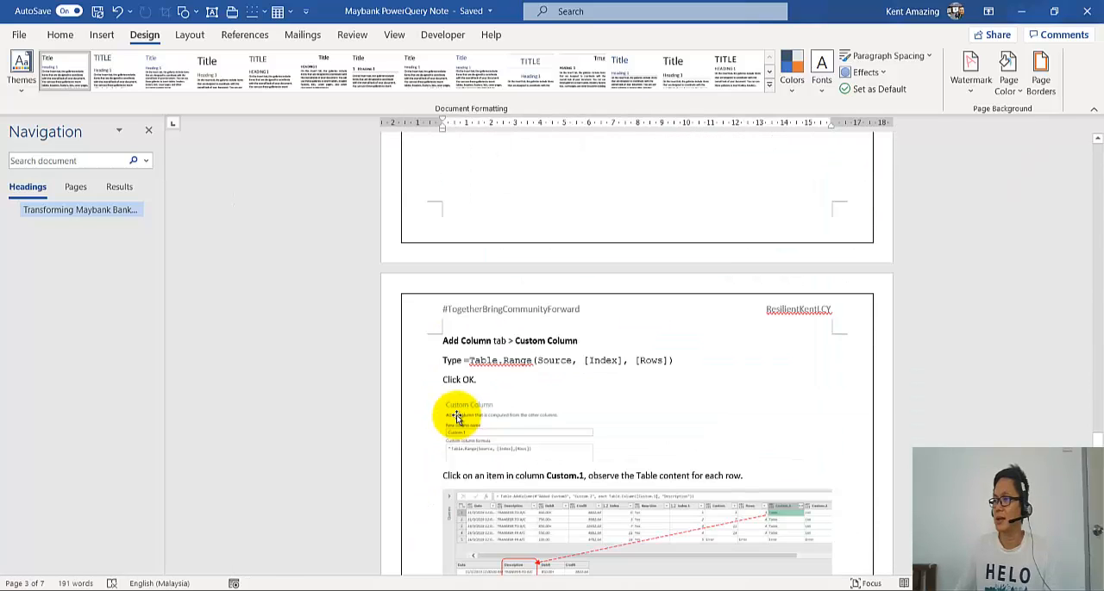
scroll(457, 416, "up", 2, "ctrl")
scroll(457, 416, "up", 1, "ctrl")
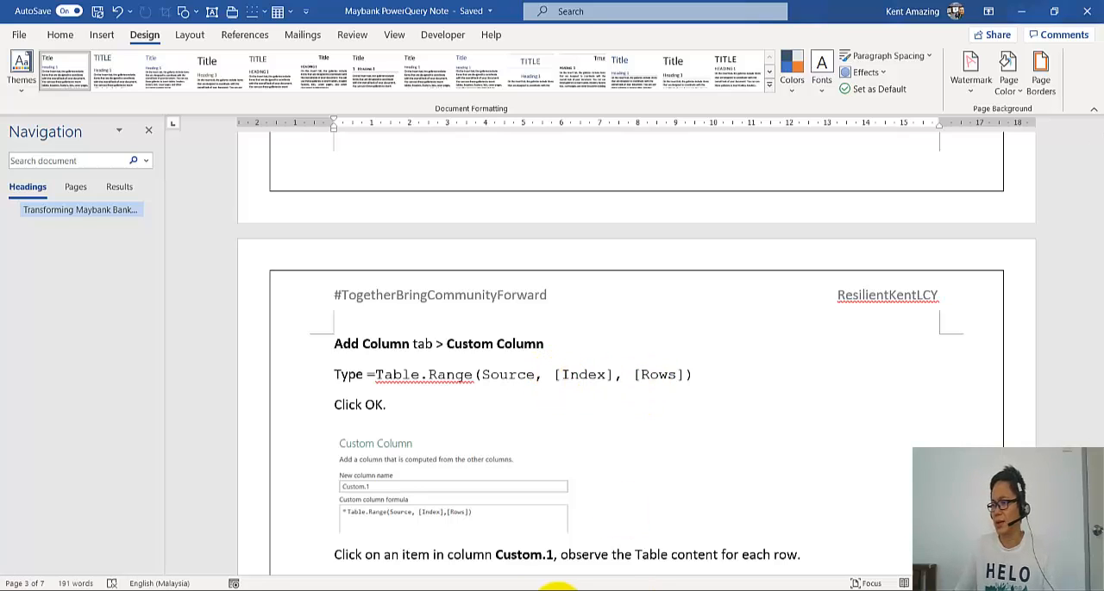
left_click(507, 590)
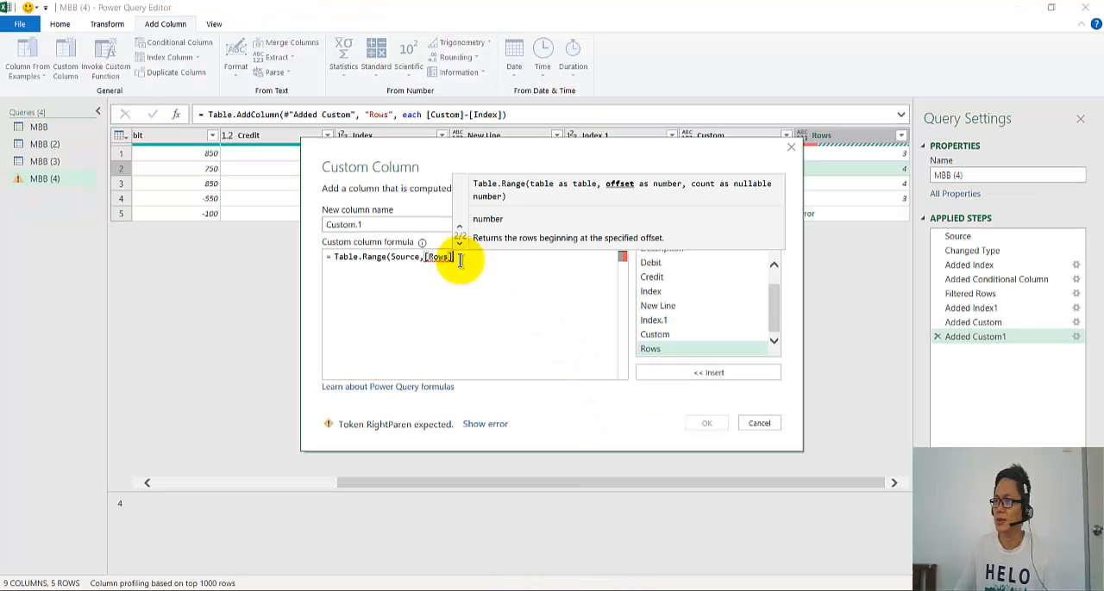
- Change the Custom.1 formula to Table.Range(Source,[Index],[Rows]) and add the custom column
left_click(422, 259)
type(",")
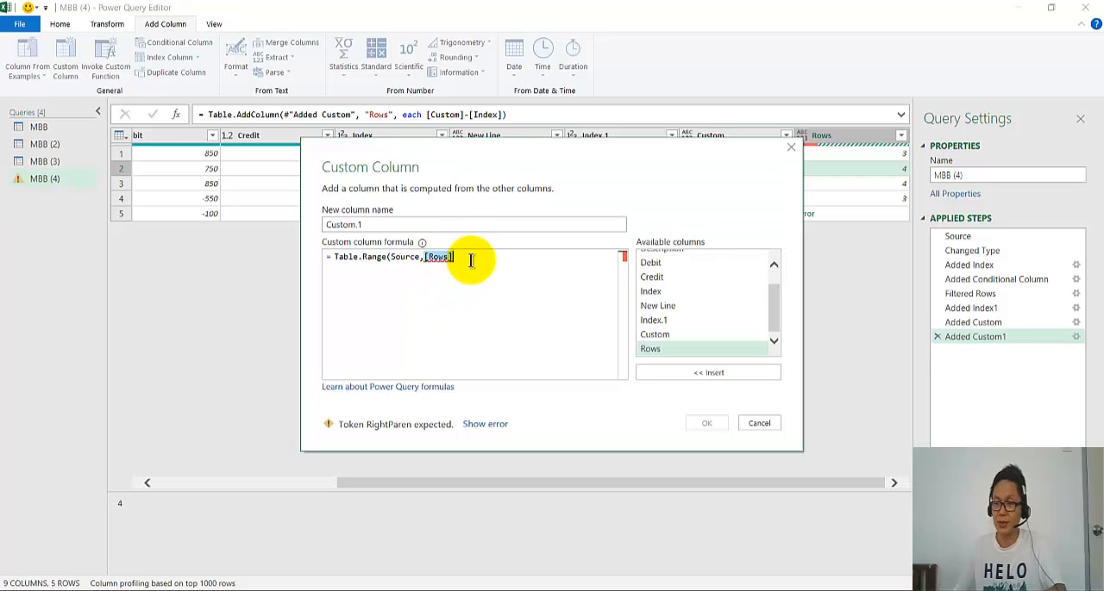
key("BackSpace")
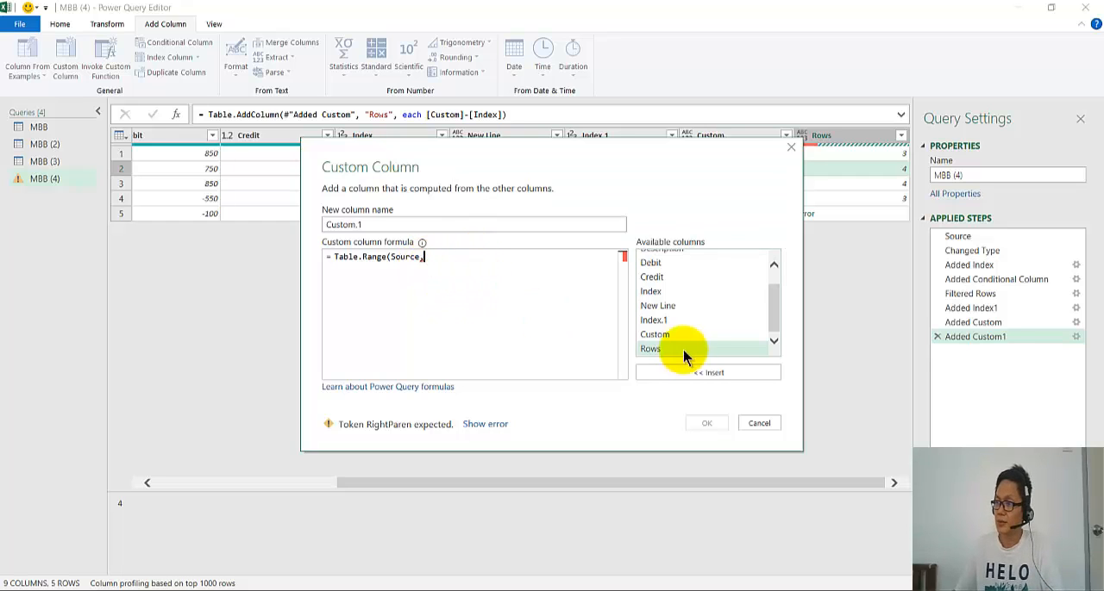
left_click(652, 293)
double_click(664, 293)
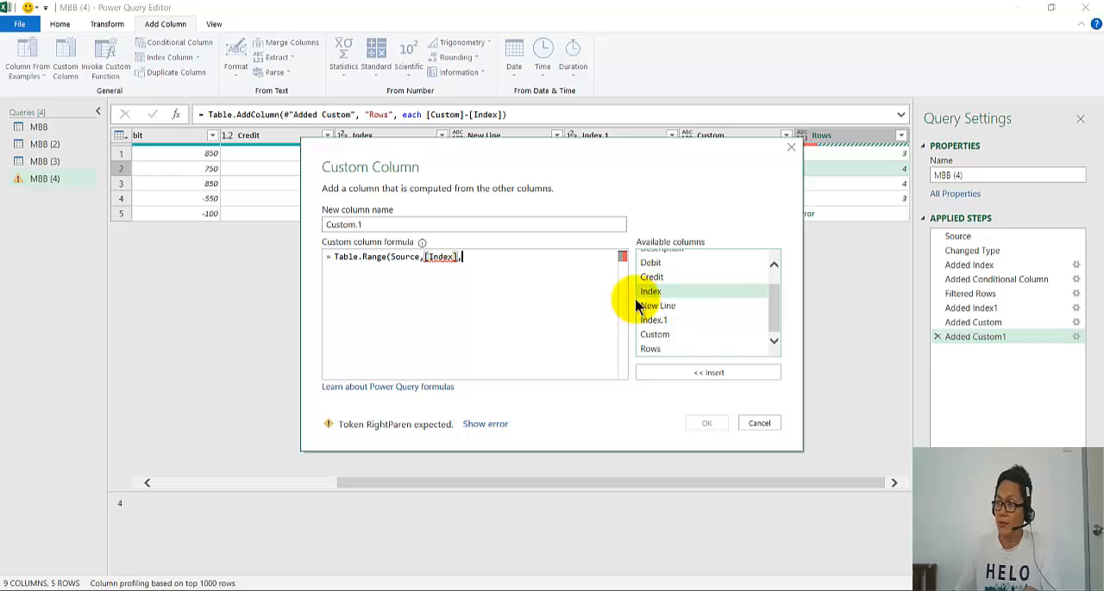
type(",")
double_click(648, 350)
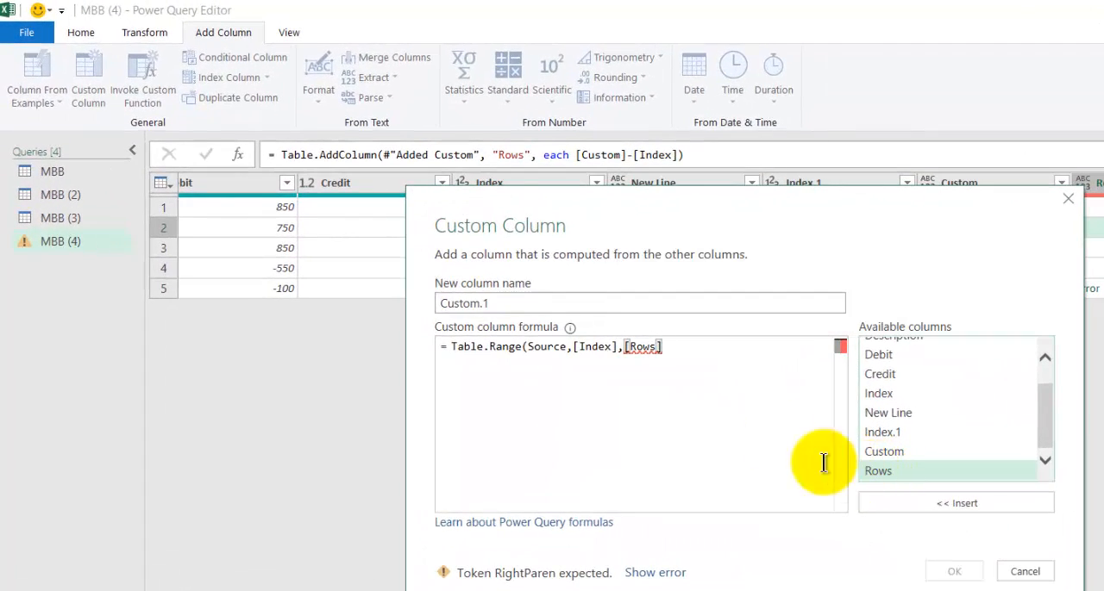
left_click_drag(662, 189, 599, 311)
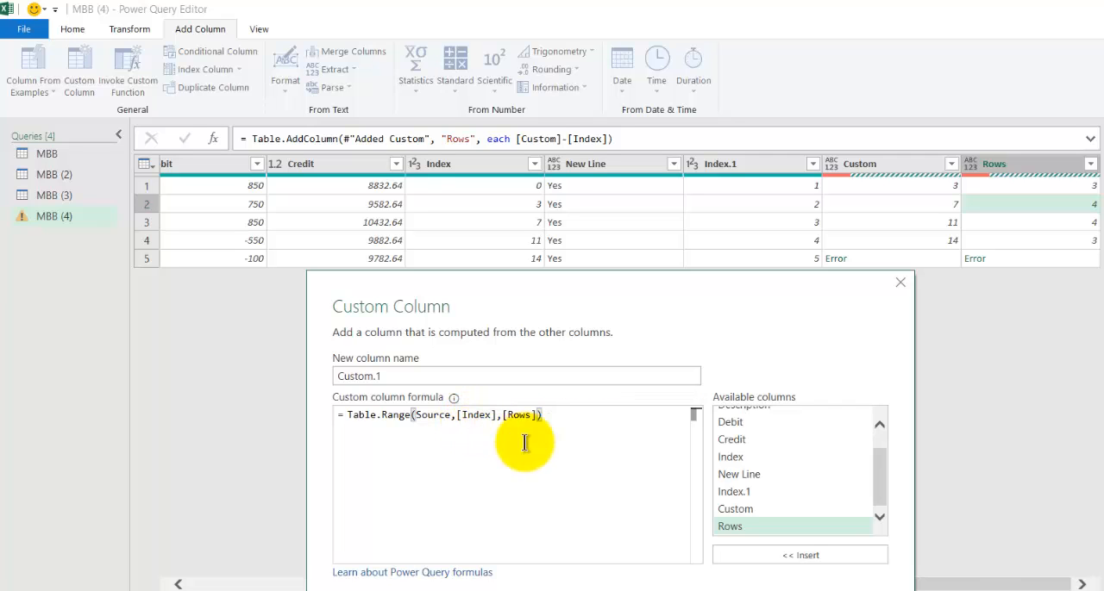
left_click(793, 590)
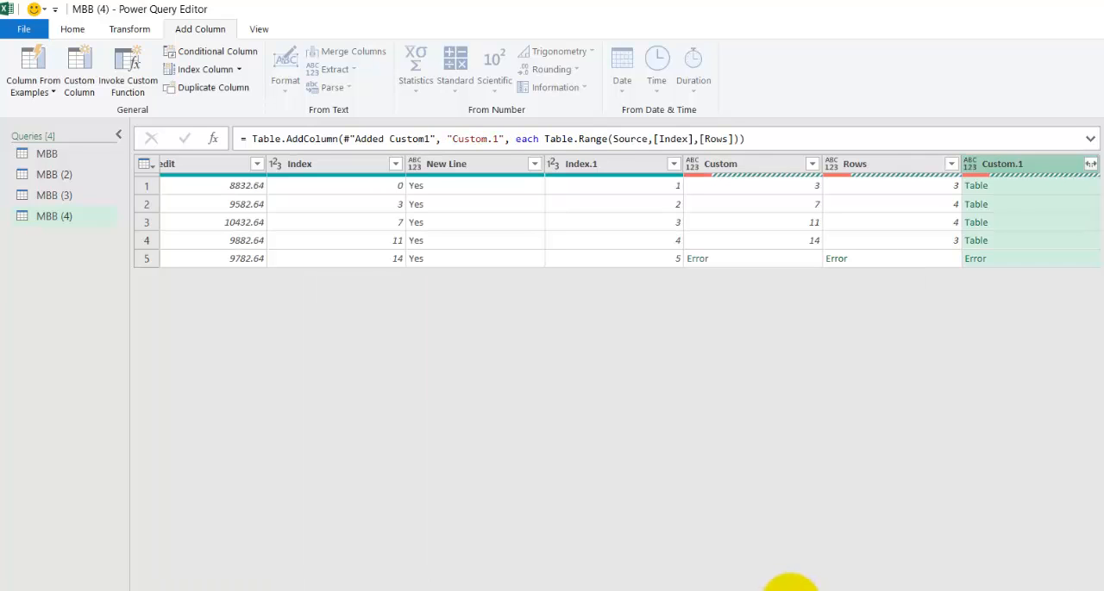
- Preview the nested tables in the first four rows of the Custom.1 column
left_click(1006, 185)
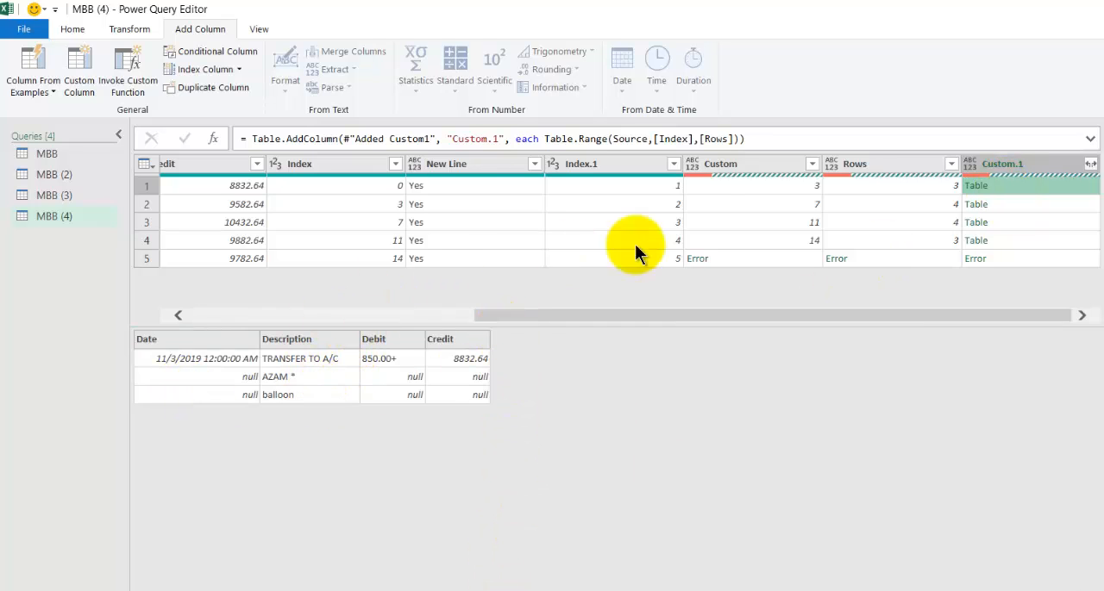
left_click(979, 204)
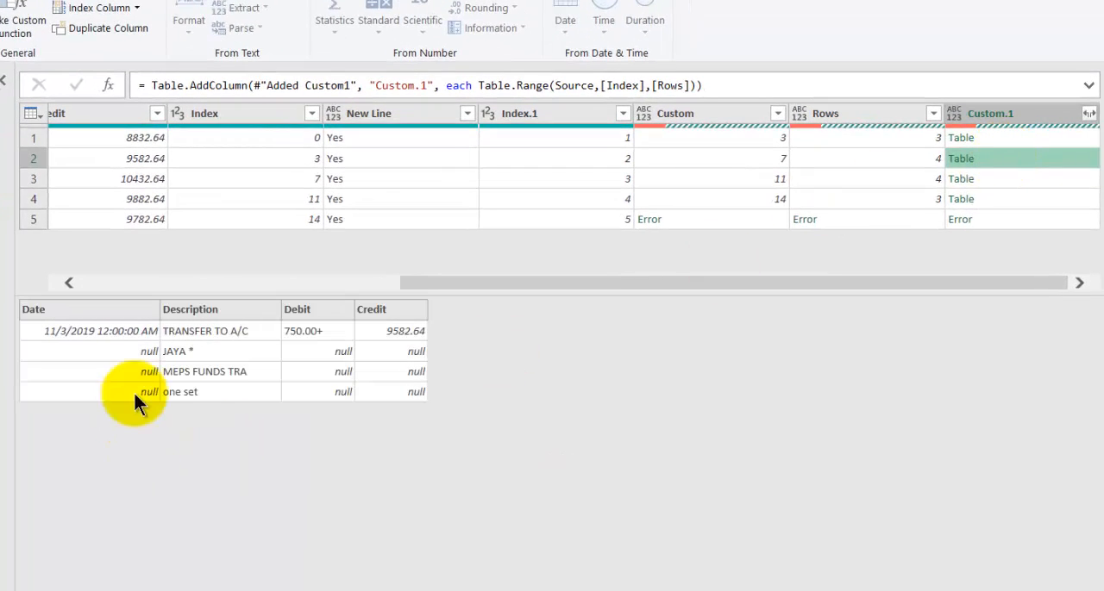
left_click(1002, 179)
left_click(1000, 191)
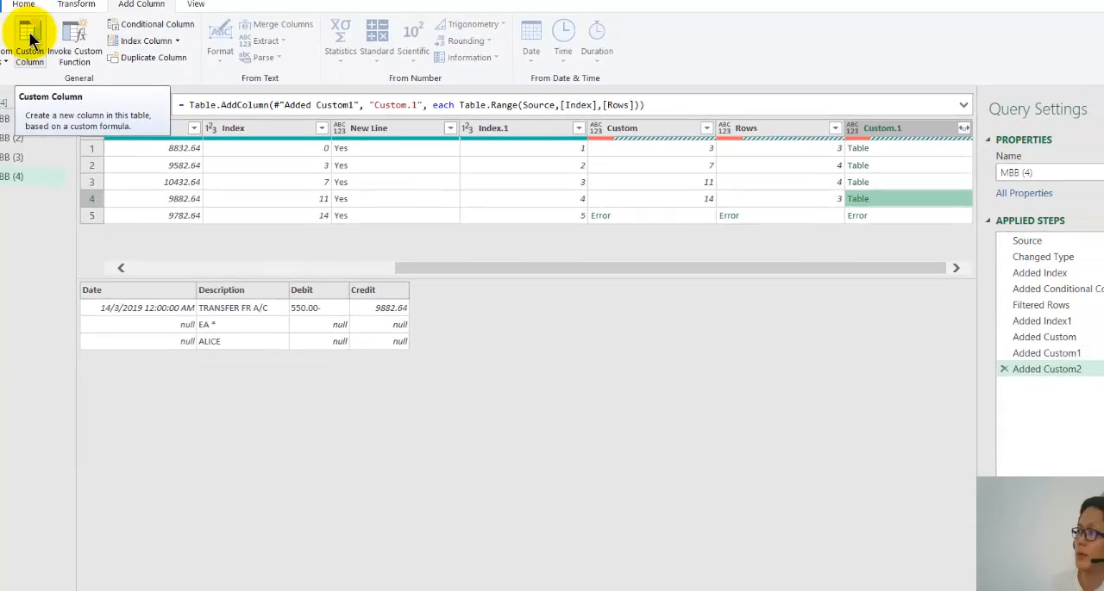
- Start another custom column, look up the Table.Column formula in the Maybank PowerQuery Note document in Word, and return to the Power Query Editor
left_click(65, 60)
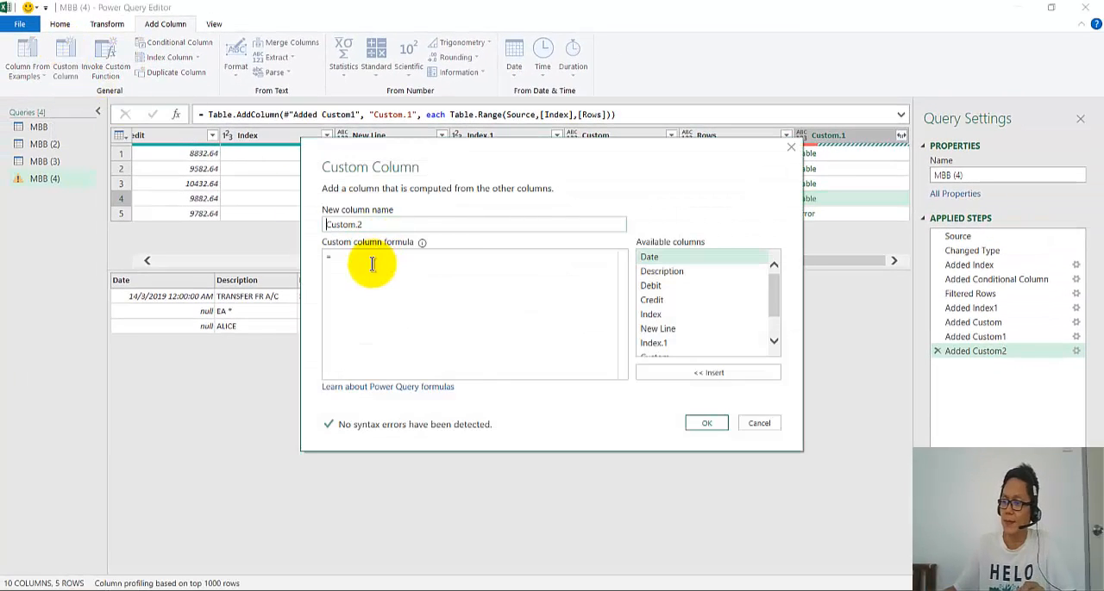
mouse_move(405, 590)
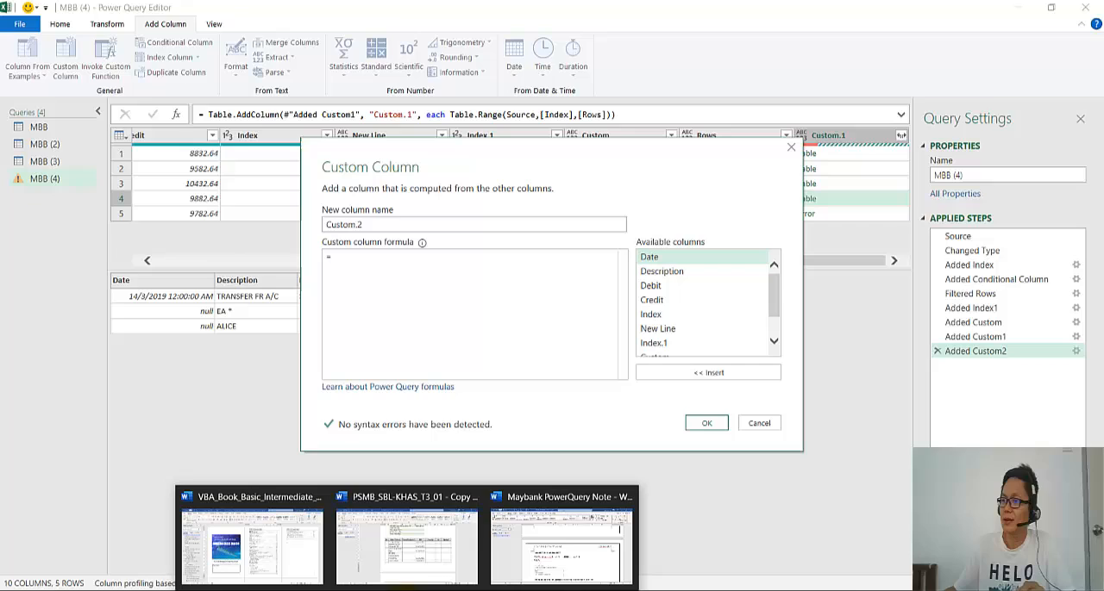
left_click(573, 518)
scroll(371, 345, "down", 3)
scroll(372, 350, "down", 4)
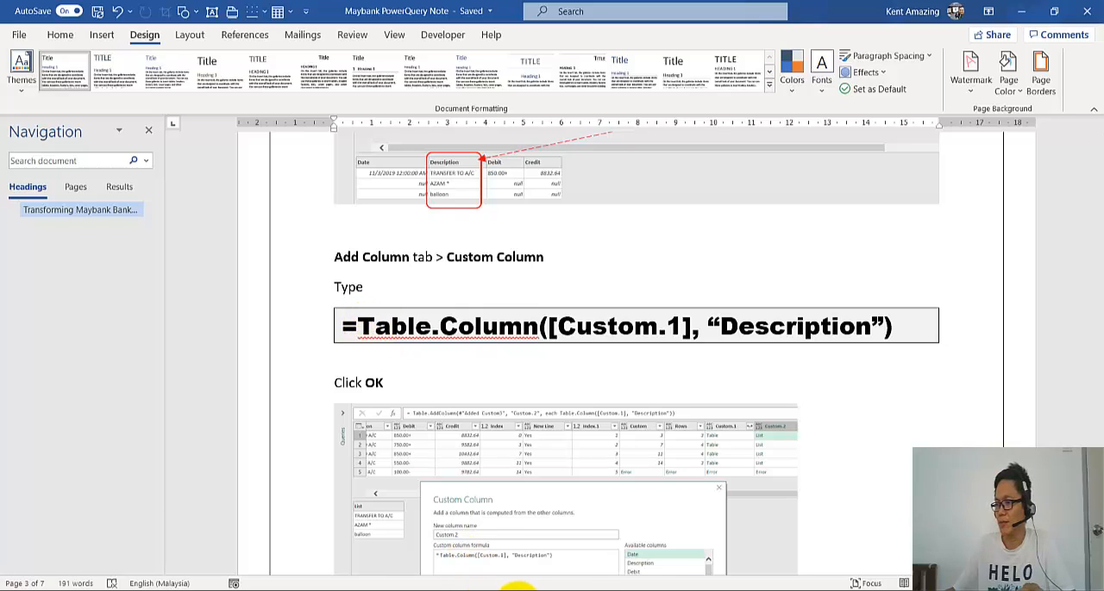
mouse_move(518, 589)
left_click(521, 538)
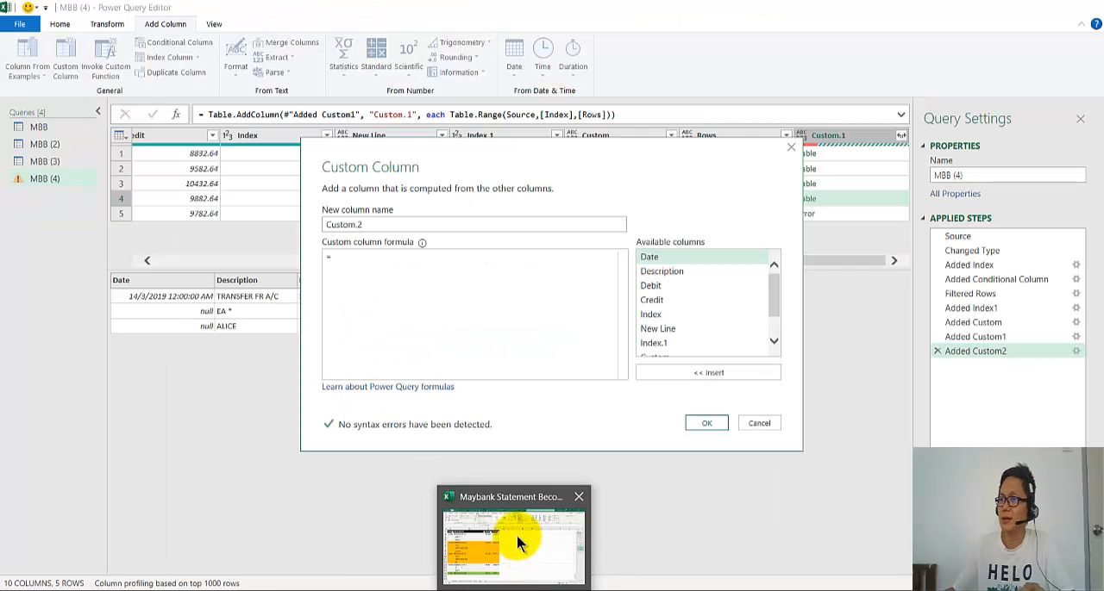
- Begin the Custom.2 column formula with the function Table.Column(
left_click(373, 260)
type("table")
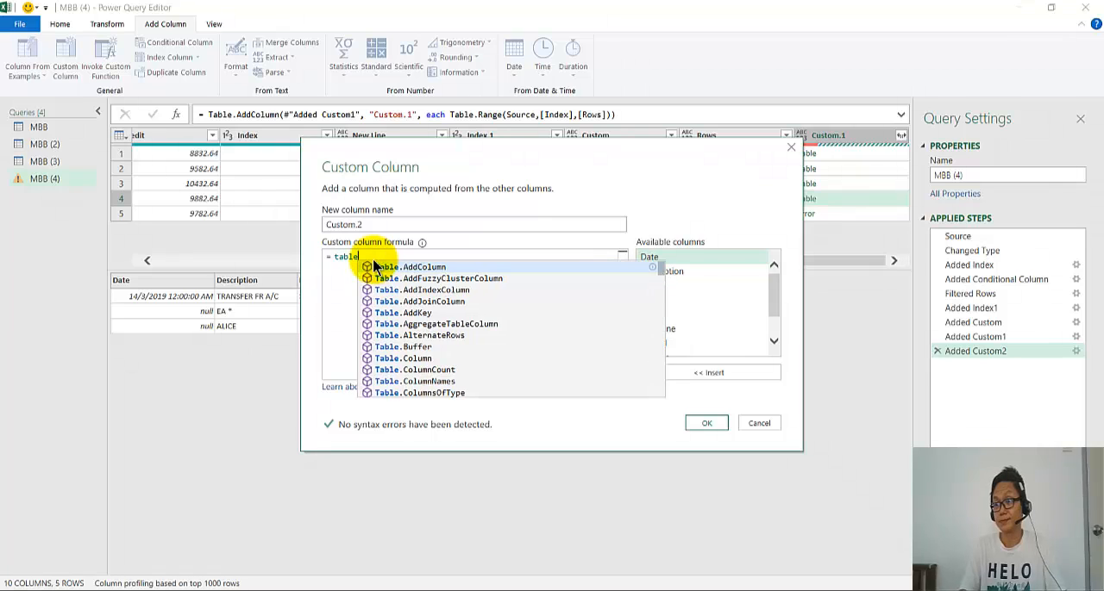
key("BackSpace")
key("BackSpace")
key("BackSpace")
key("BackSpace")
key("BackSpace")
type("Tabl")
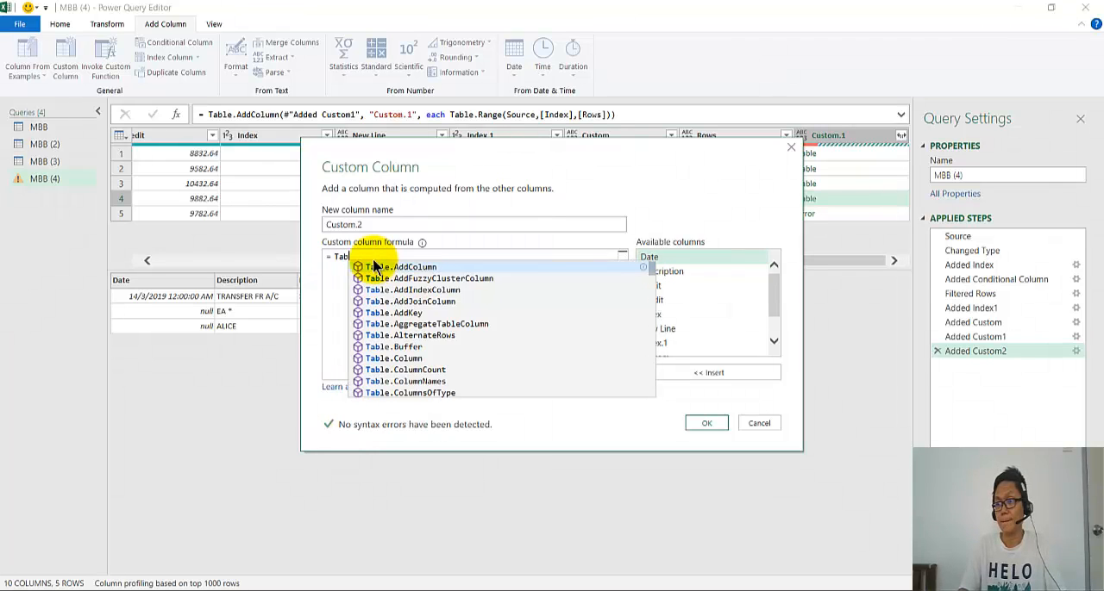
type("e.Col")
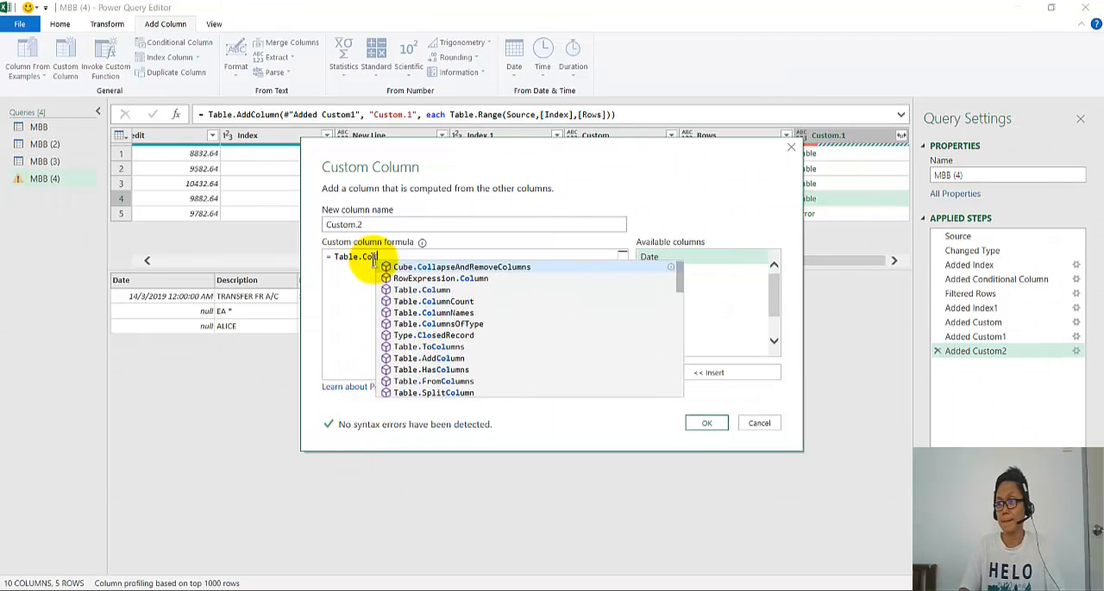
type("umn(")
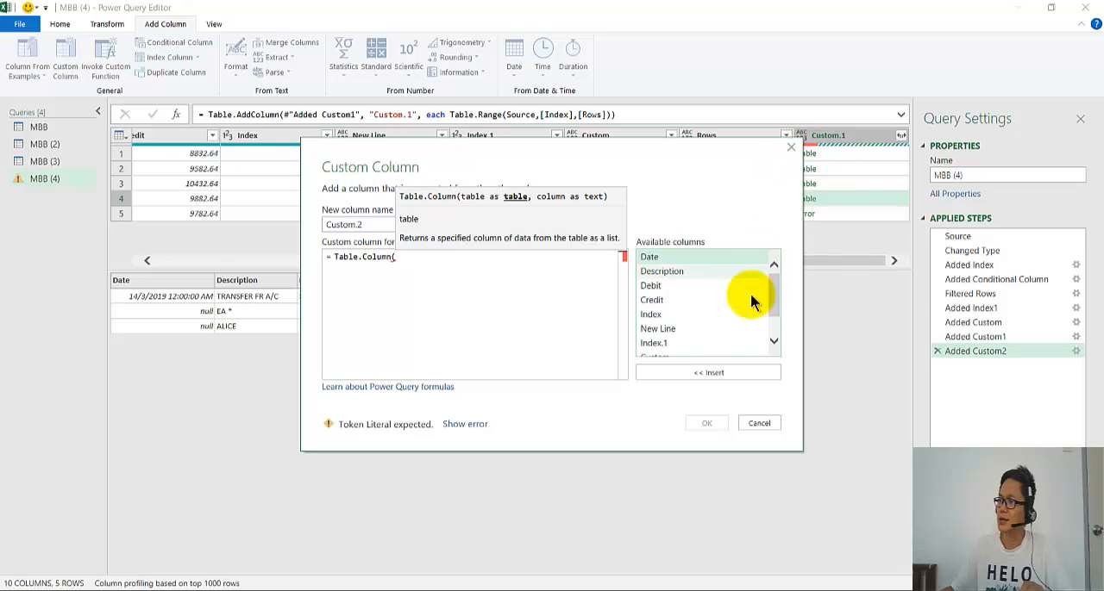
- Complete the formula with the arguments [Custom.1],"Description") and add the Custom.2 column
scroll(746, 306, "down", 1)
double_click(702, 349)
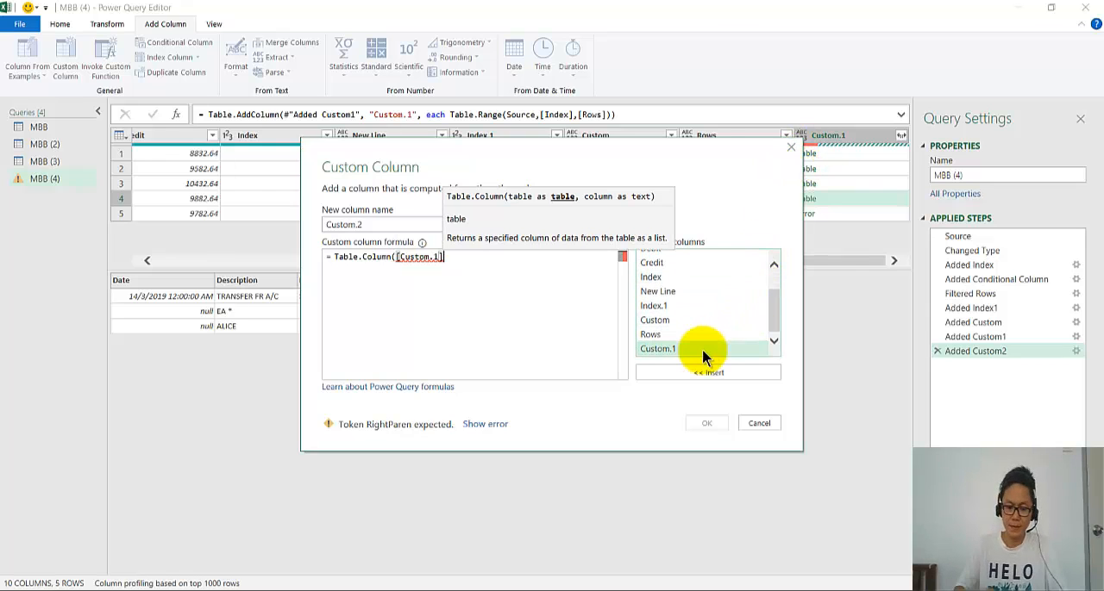
type(",")
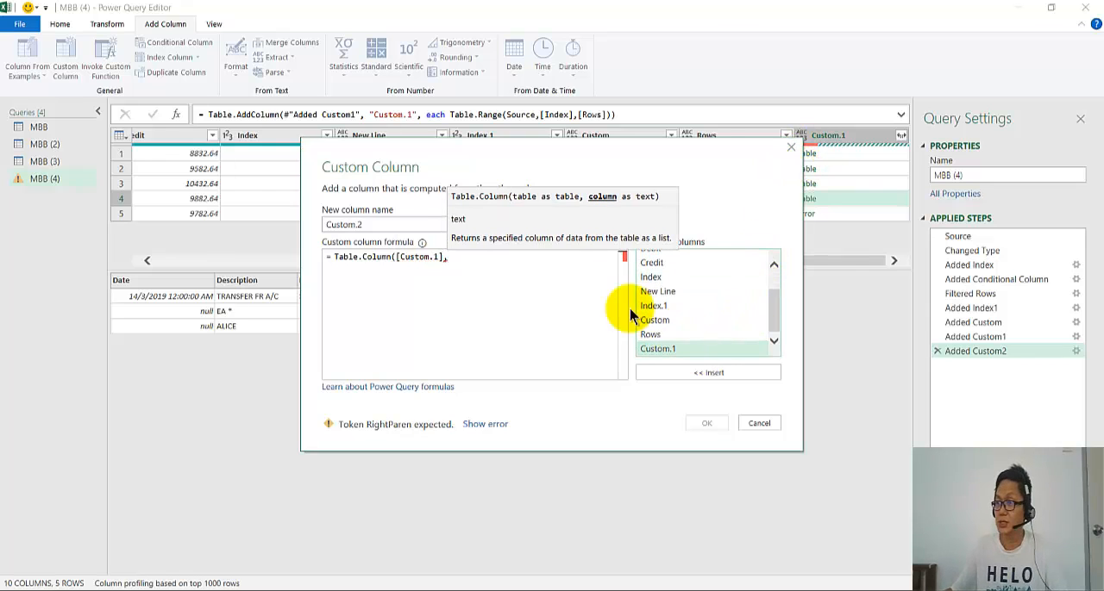
left_click_drag(517, 159, 537, 196)
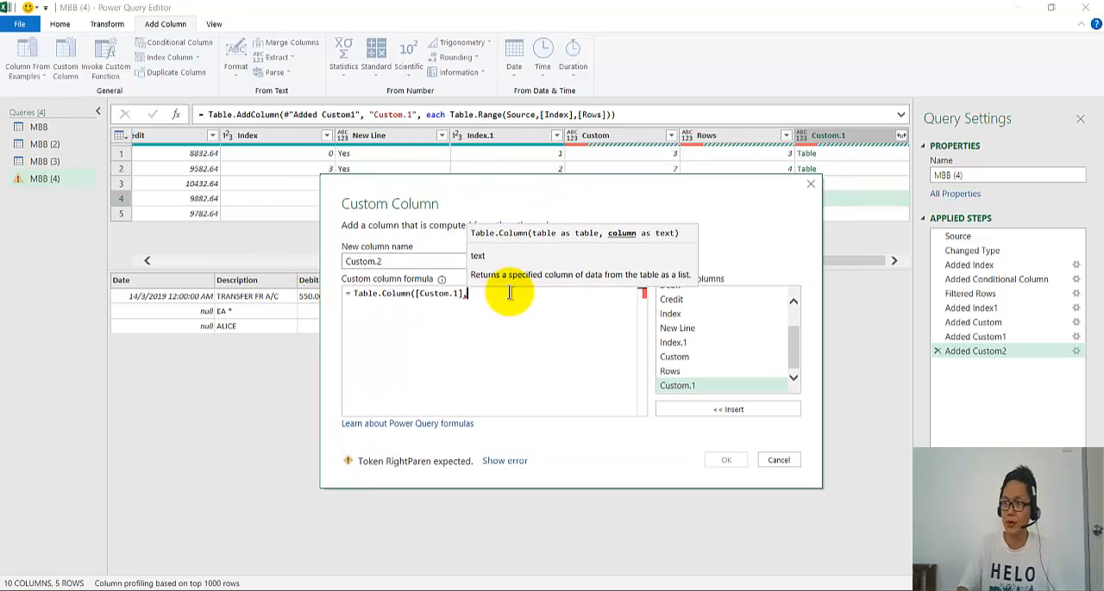
type("\"Description")
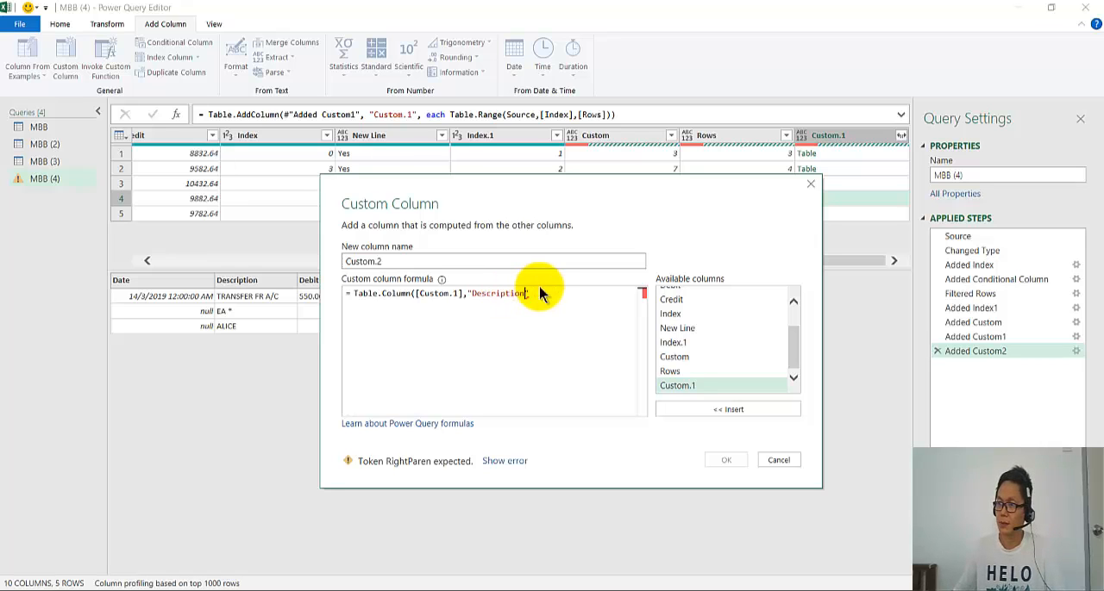
type(")")
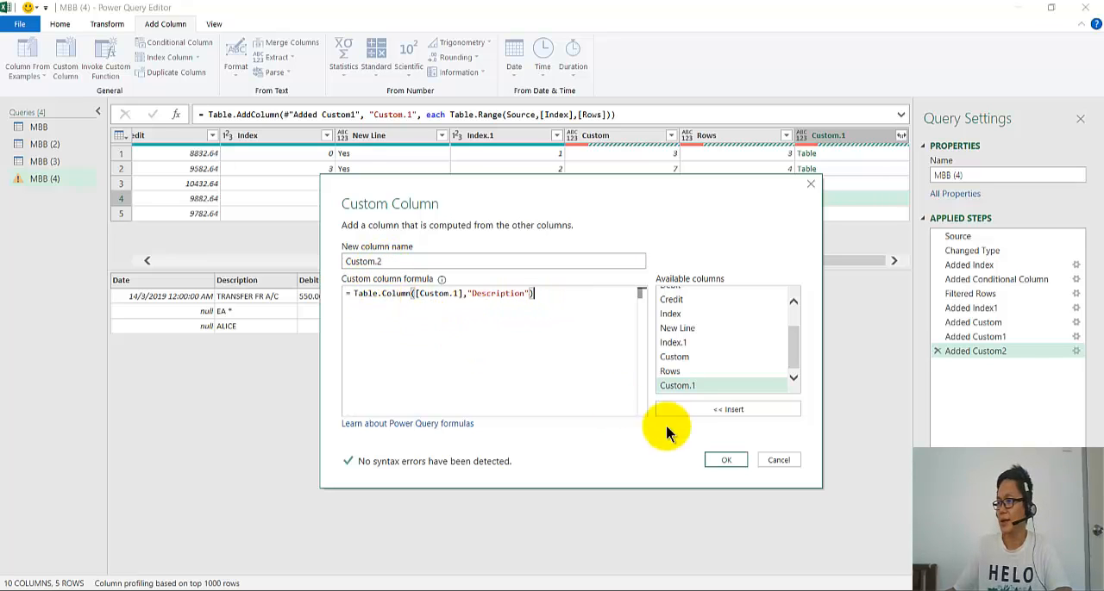
left_click(722, 462)
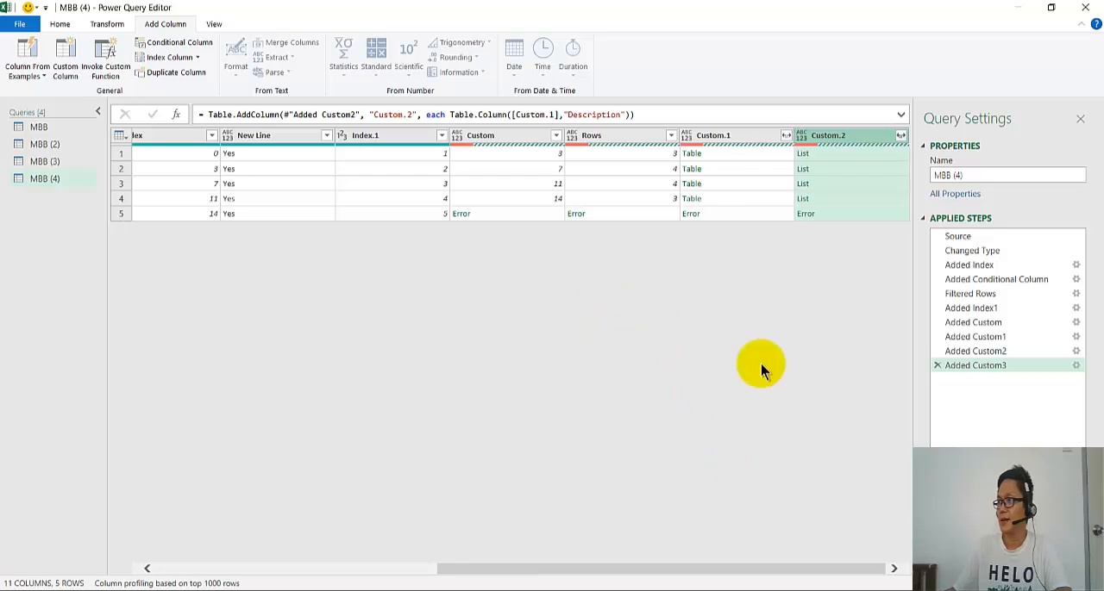
- Compare the first row's list in Custom.2 with its nested table in Custom.1
left_click(836, 153)
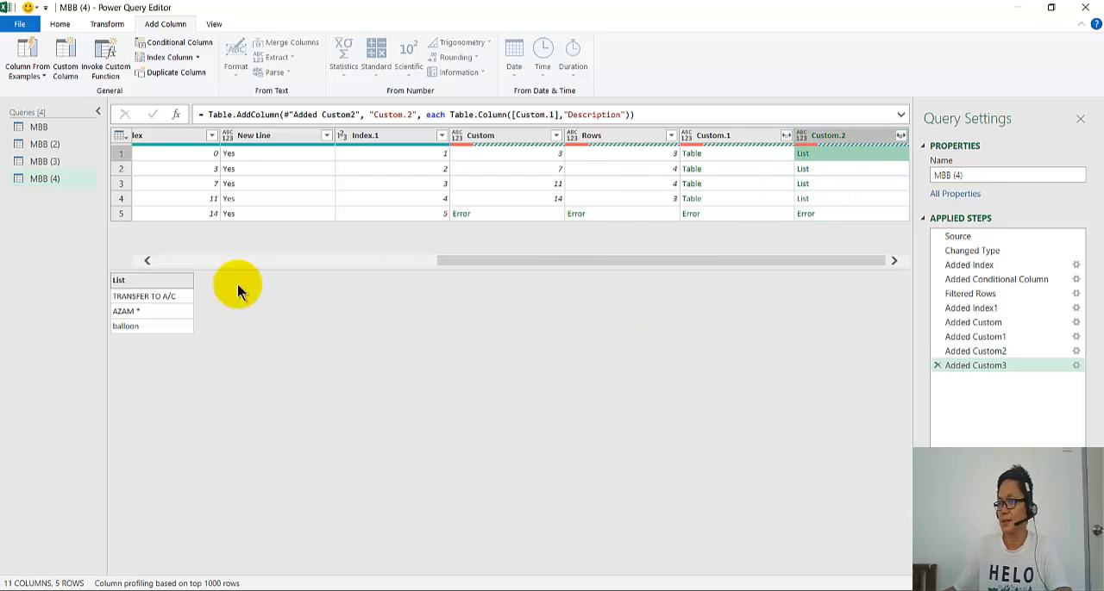
left_click(729, 155)
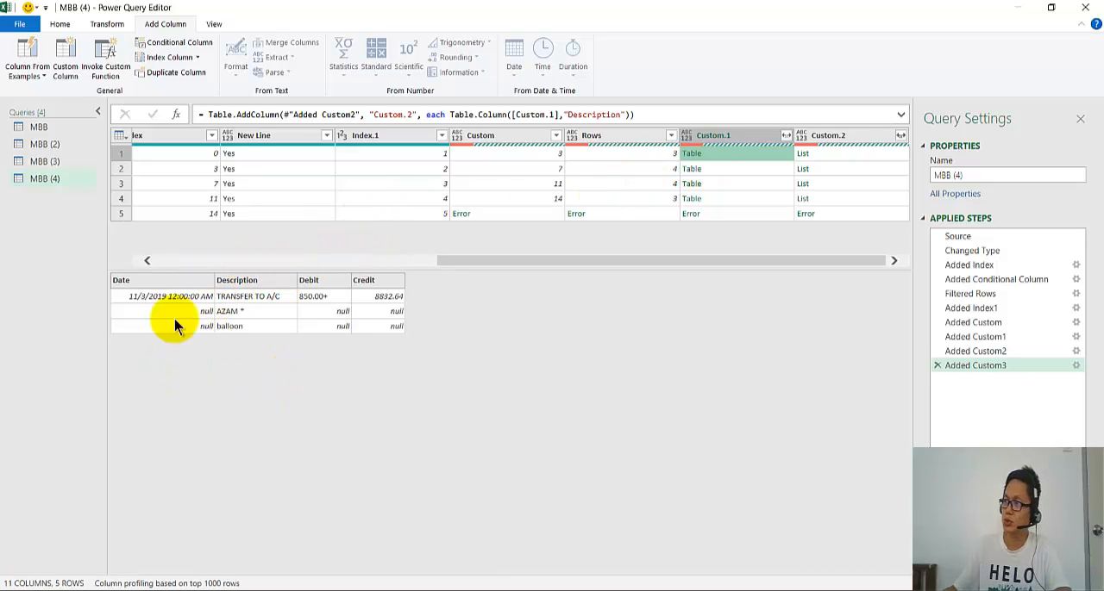
left_click(828, 154)
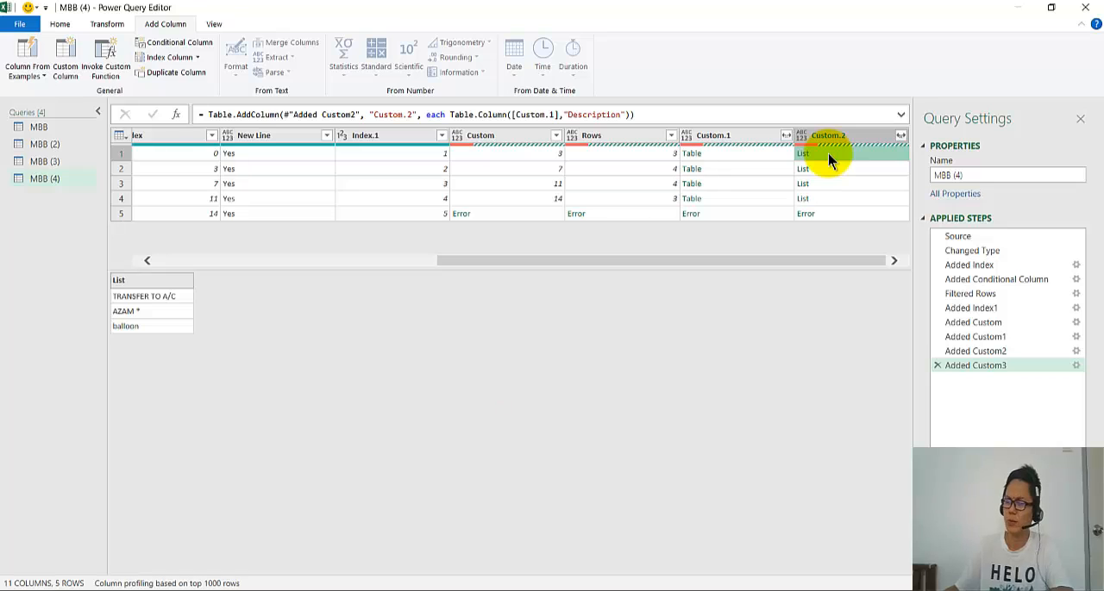
- Extract the list values in the Custom.2 column as text, concatenated with a Space delimiter
left_click(899, 138)
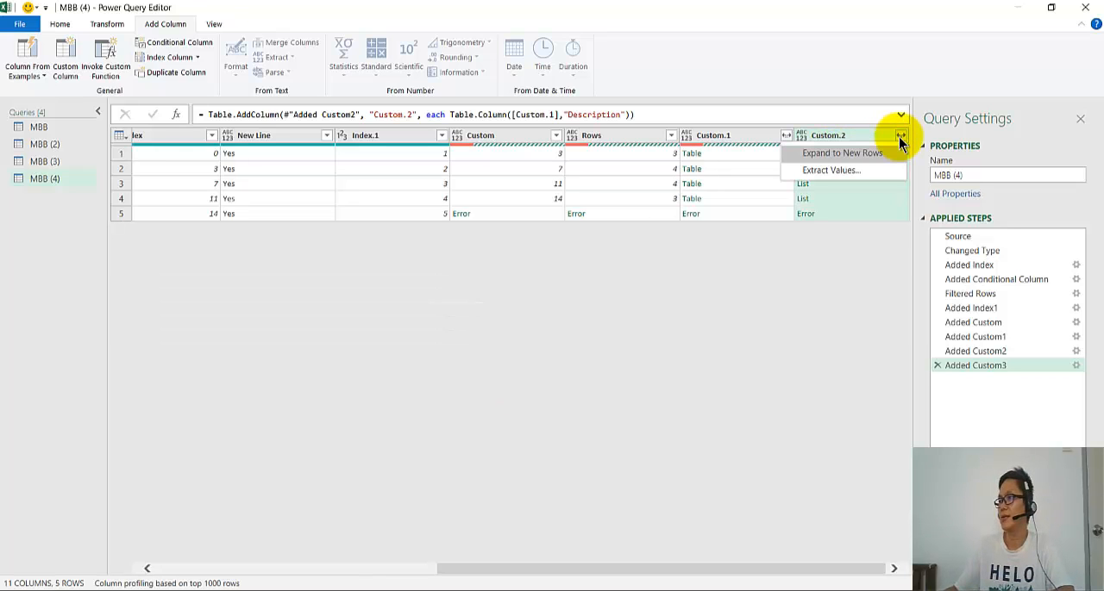
left_click(872, 174)
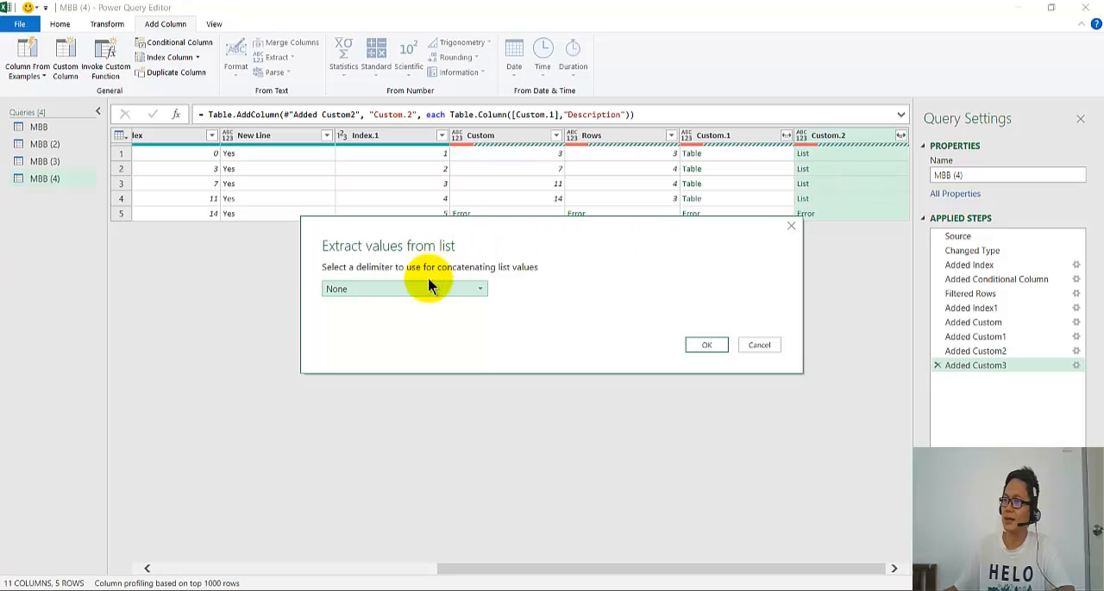
left_click(424, 288)
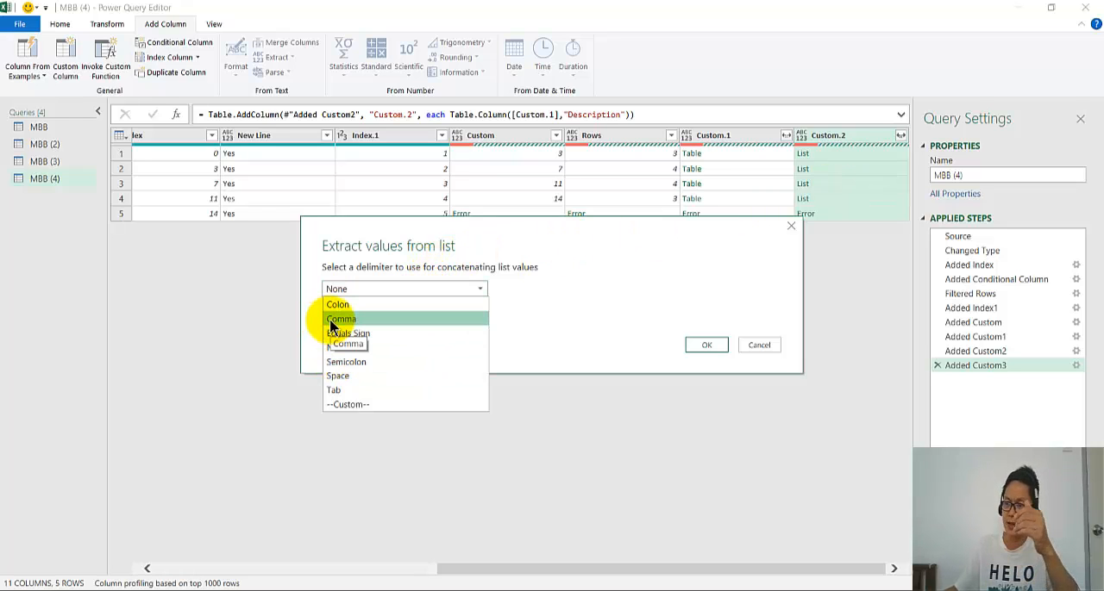
left_click(361, 376)
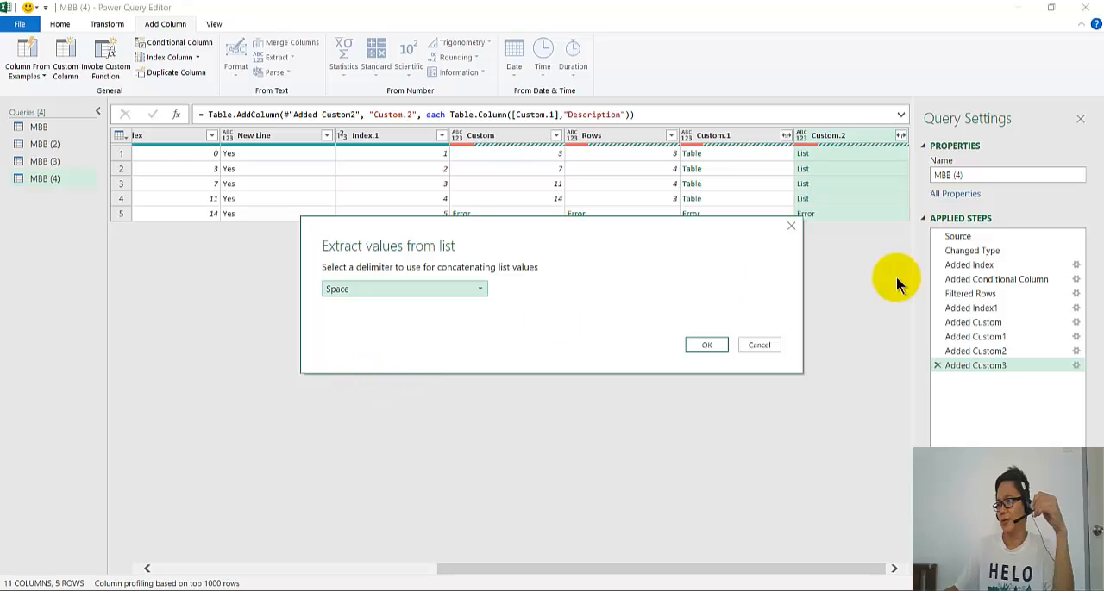
left_click(706, 344)
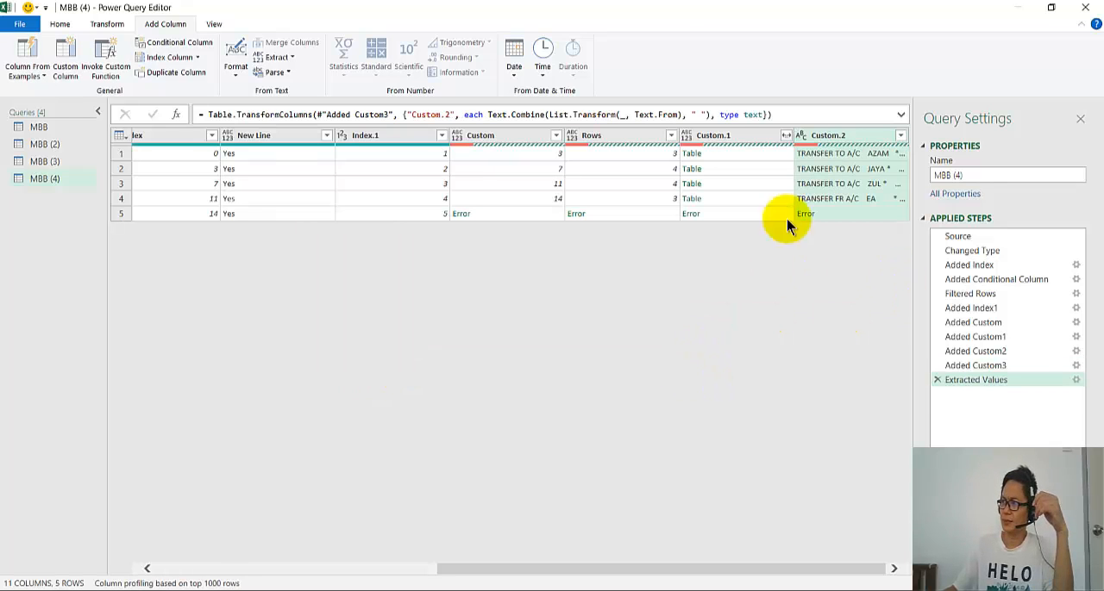
- Compare the first row's combined Custom.2 text with its Custom.1 table, and select the Custom.1 column
left_click(824, 155)
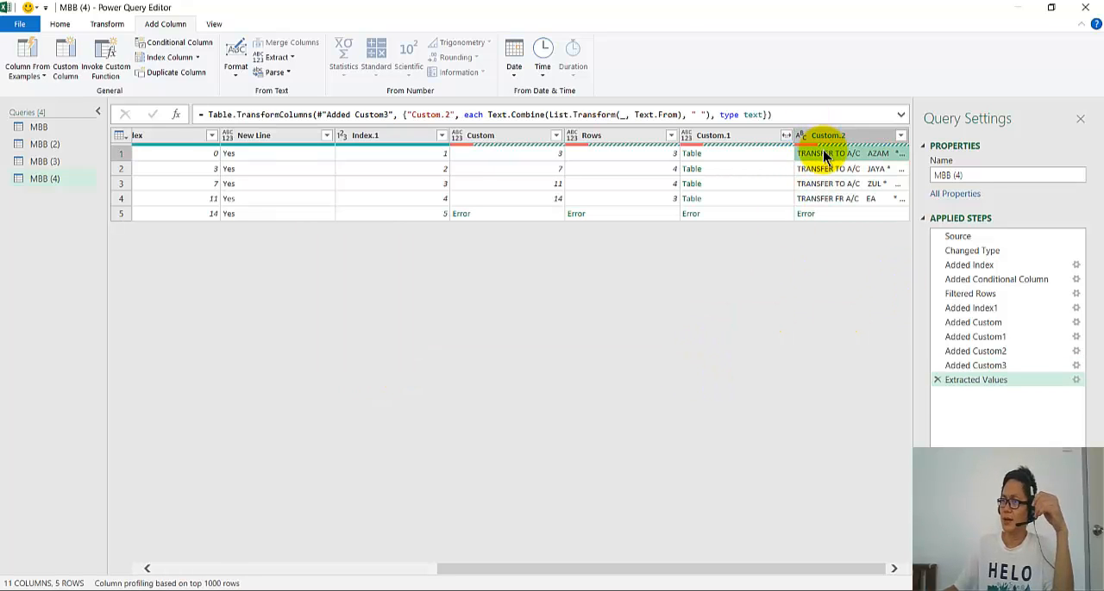
left_click(720, 156)
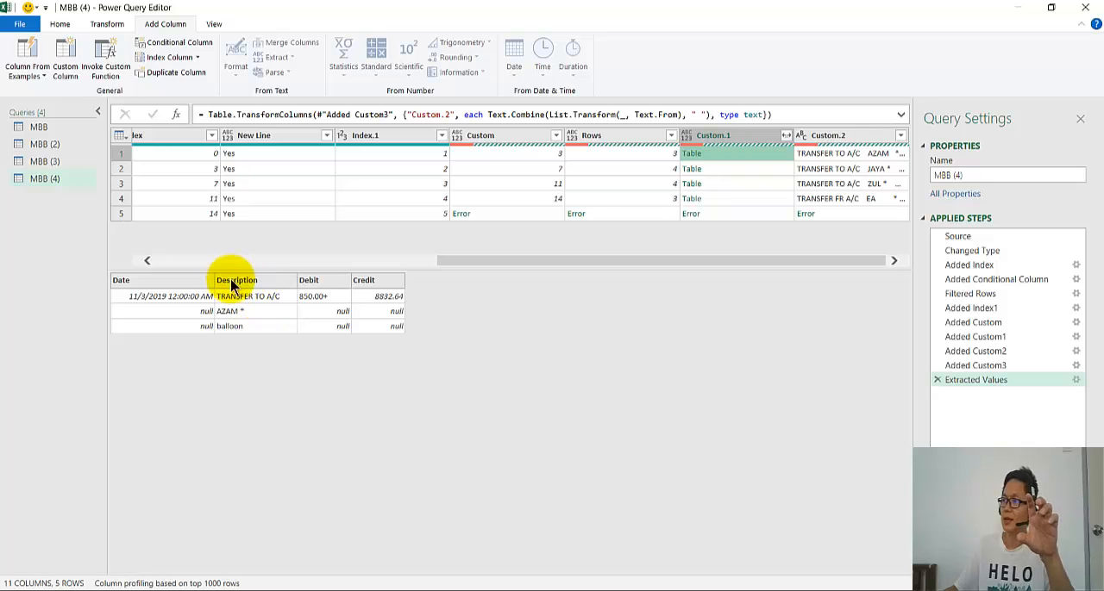
left_click(825, 160)
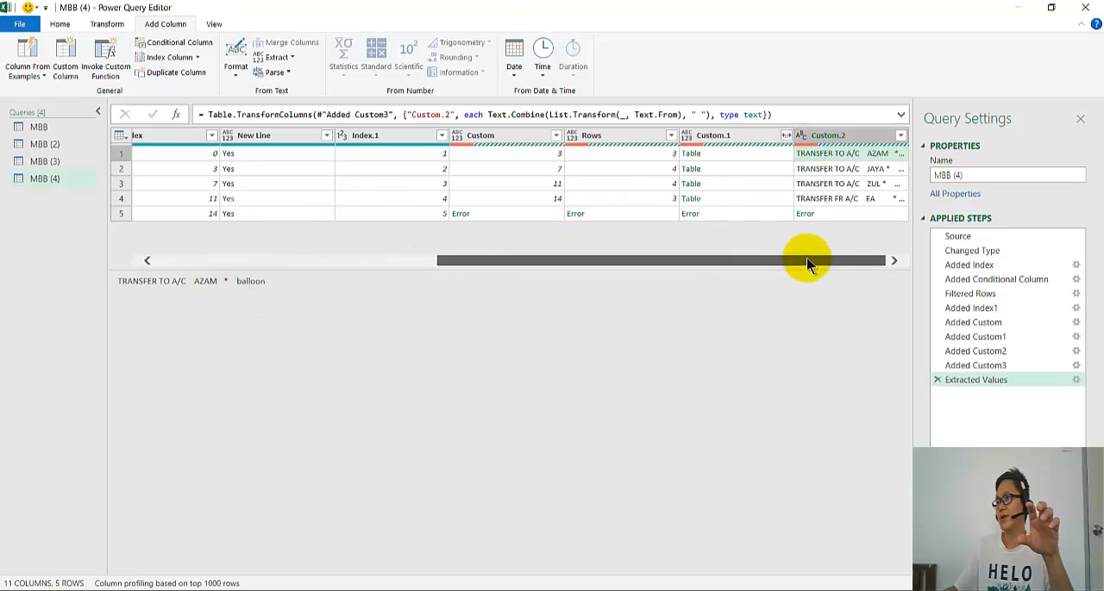
left_click(739, 138)
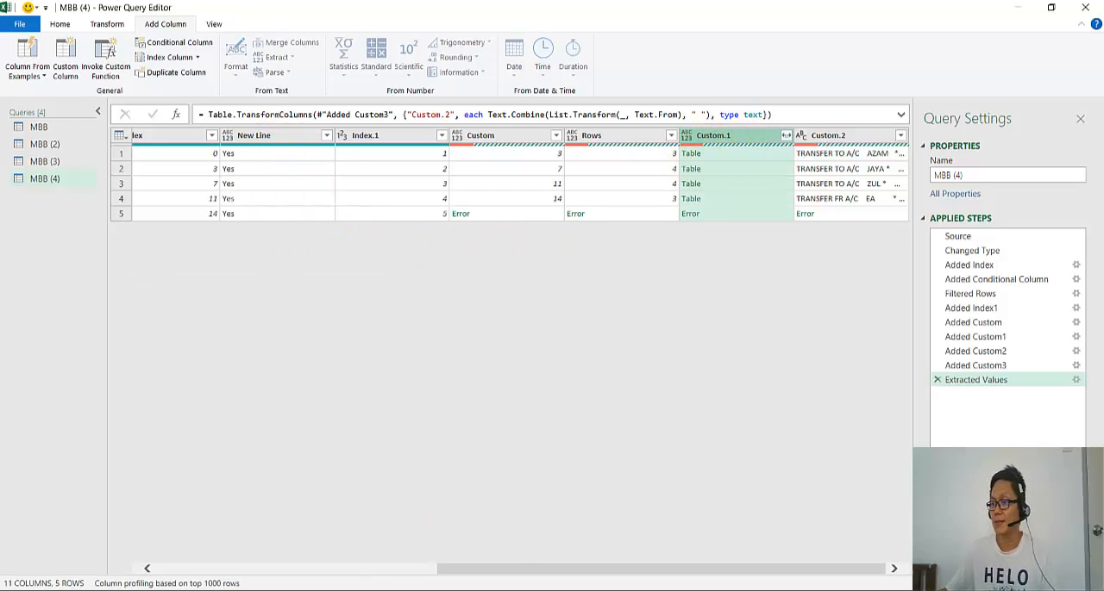
- Remove the helper columns from Index through Custom.1, keeping Date, Description, Debit, Credit and Custom.2
left_click_drag(486, 569, 172, 571)
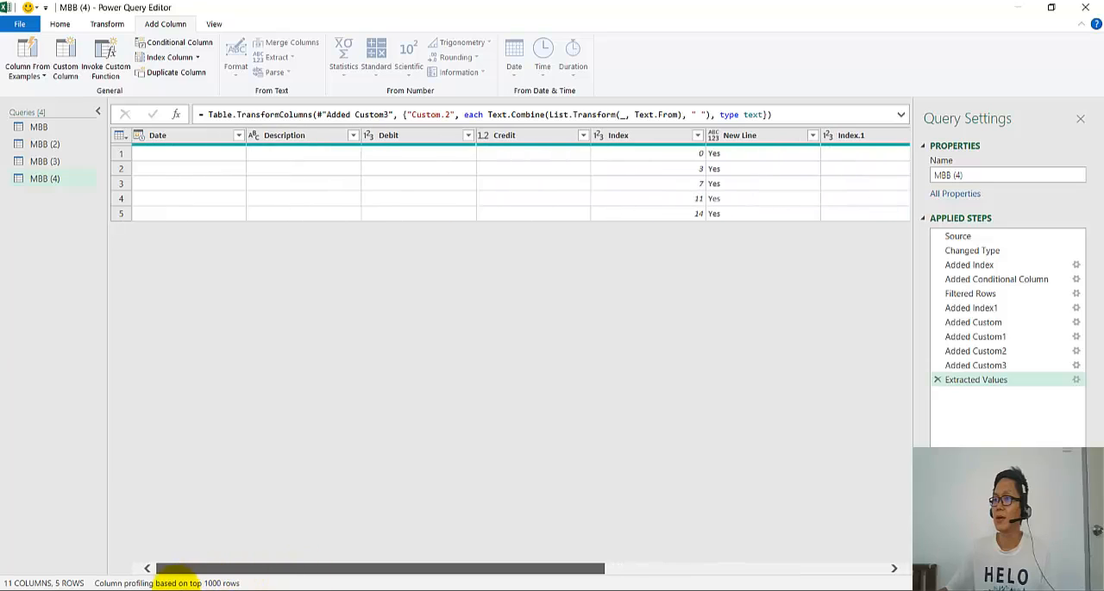
left_click(641, 134, "shift")
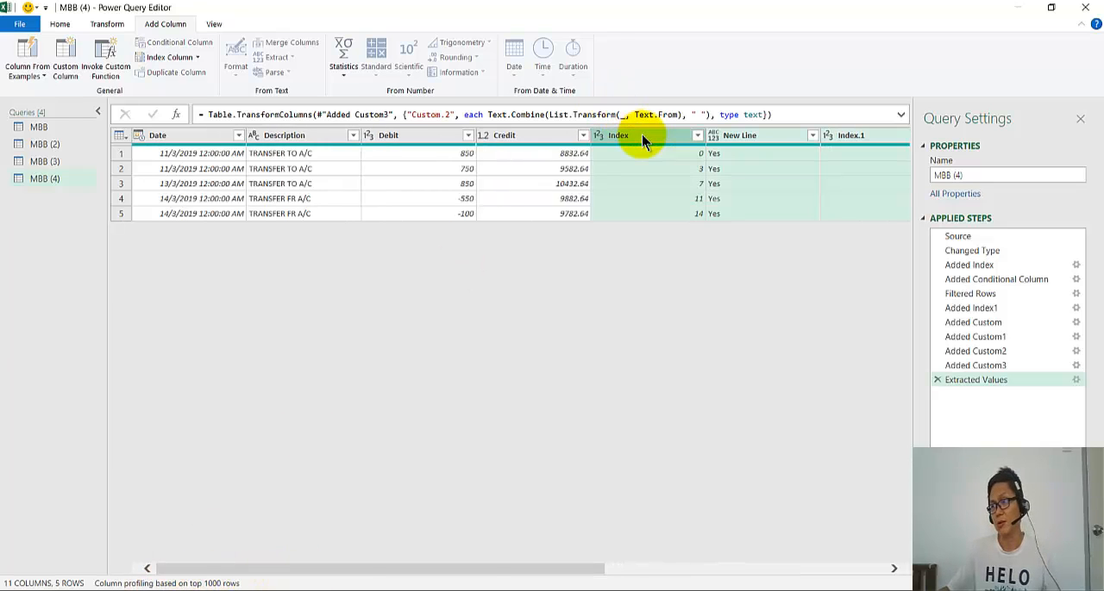
right_click(642, 134)
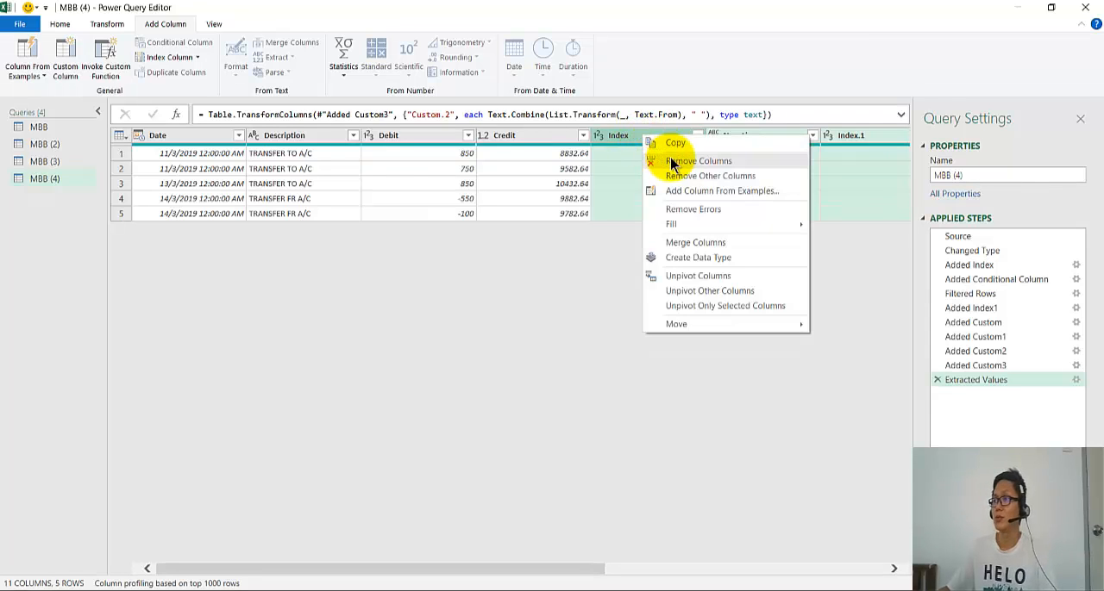
left_click(673, 162)
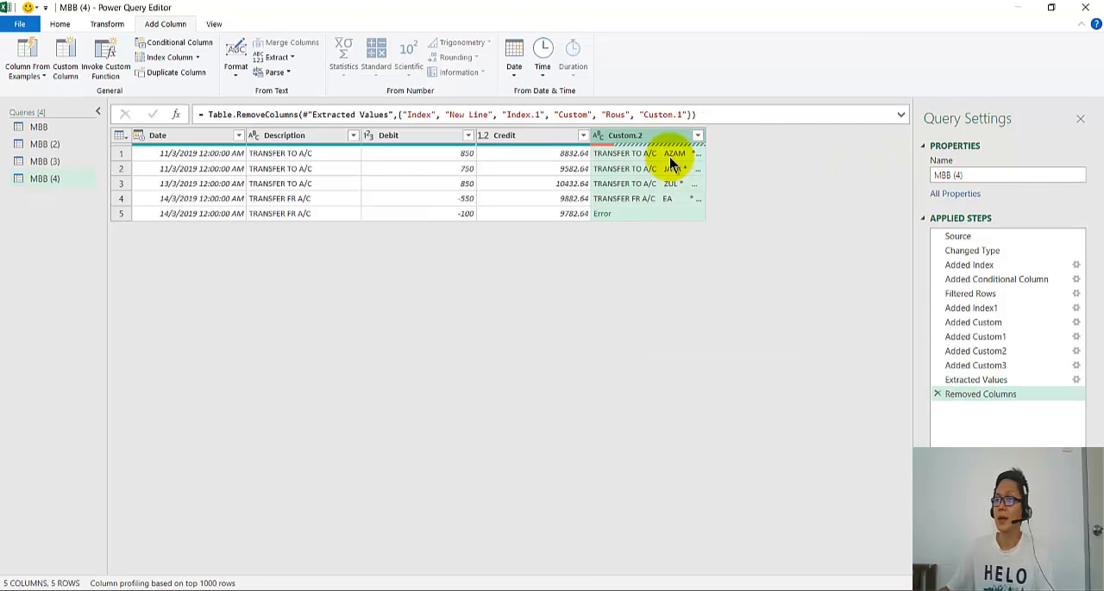
- Move the Custom.2 column between Description and Debit, and remove the original Description column
left_click(282, 152)
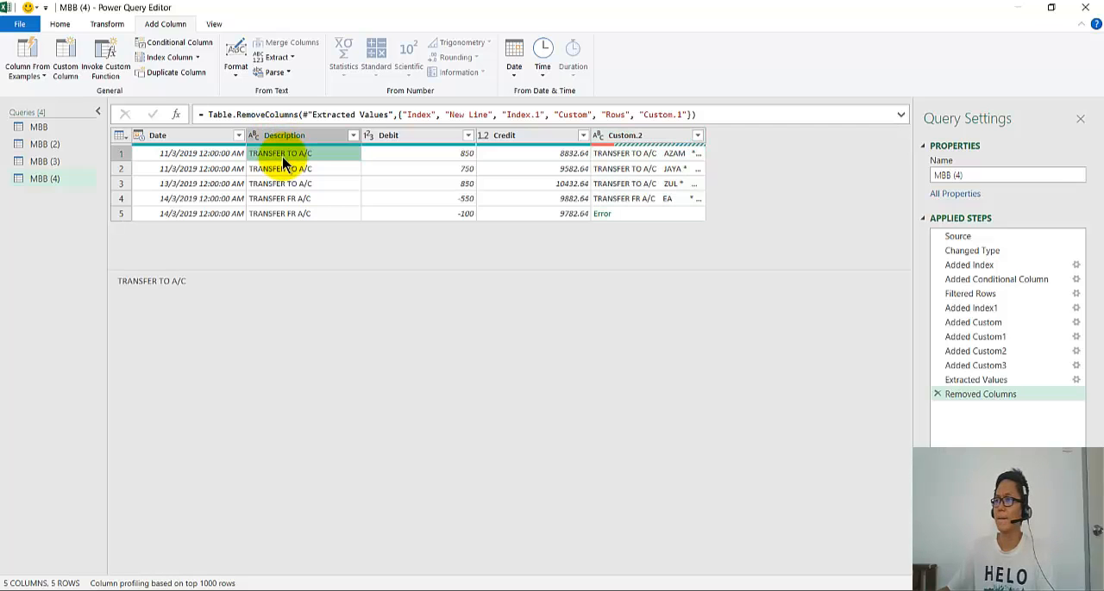
left_click(677, 138)
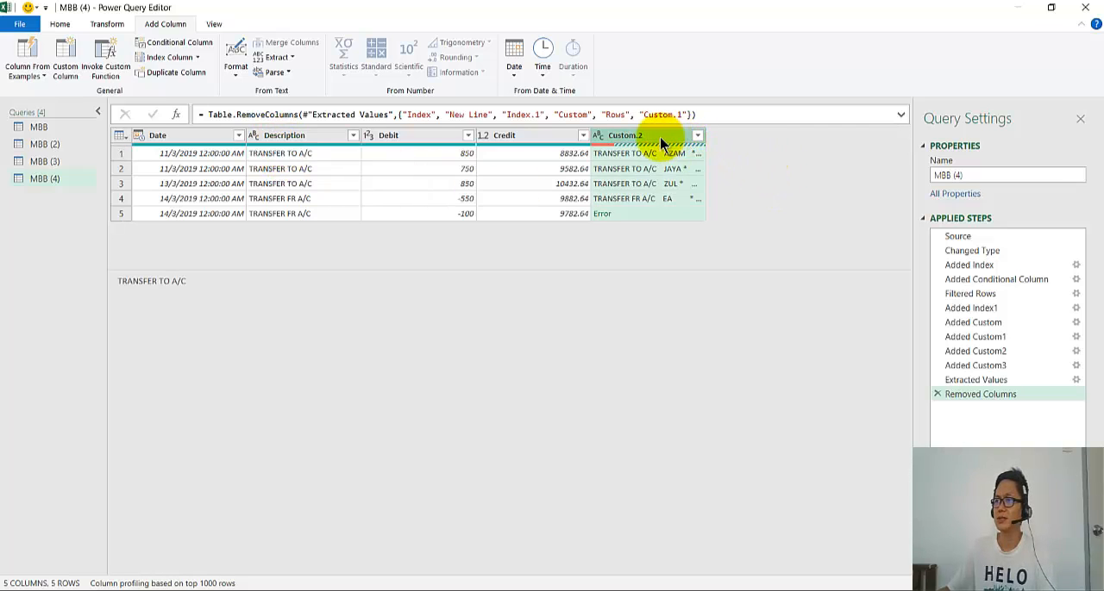
left_click_drag(655, 143, 335, 134)
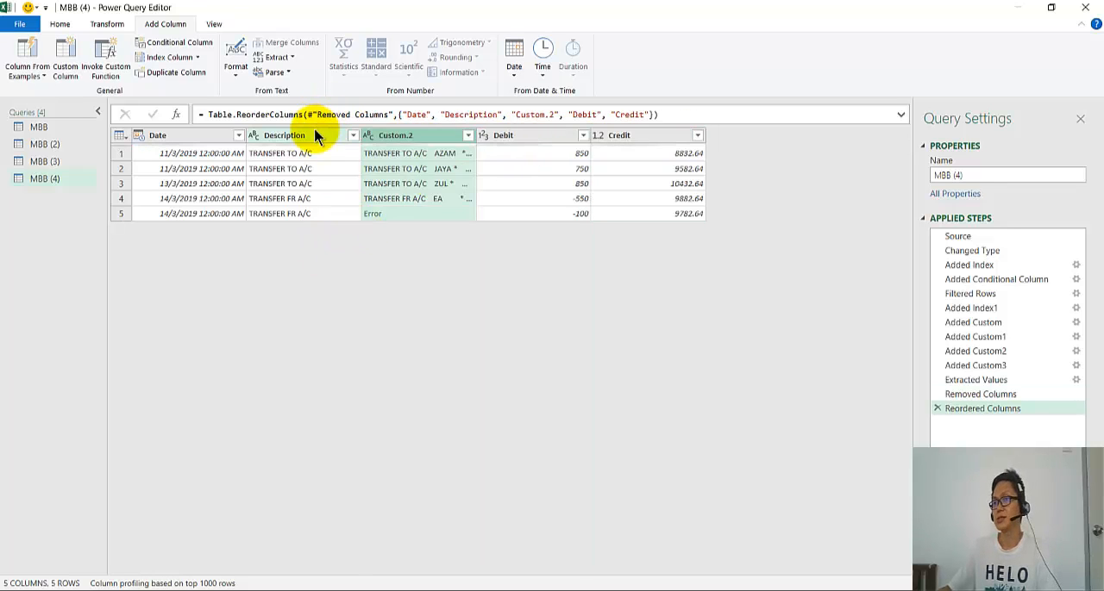
left_click(310, 135)
right_click(312, 135)
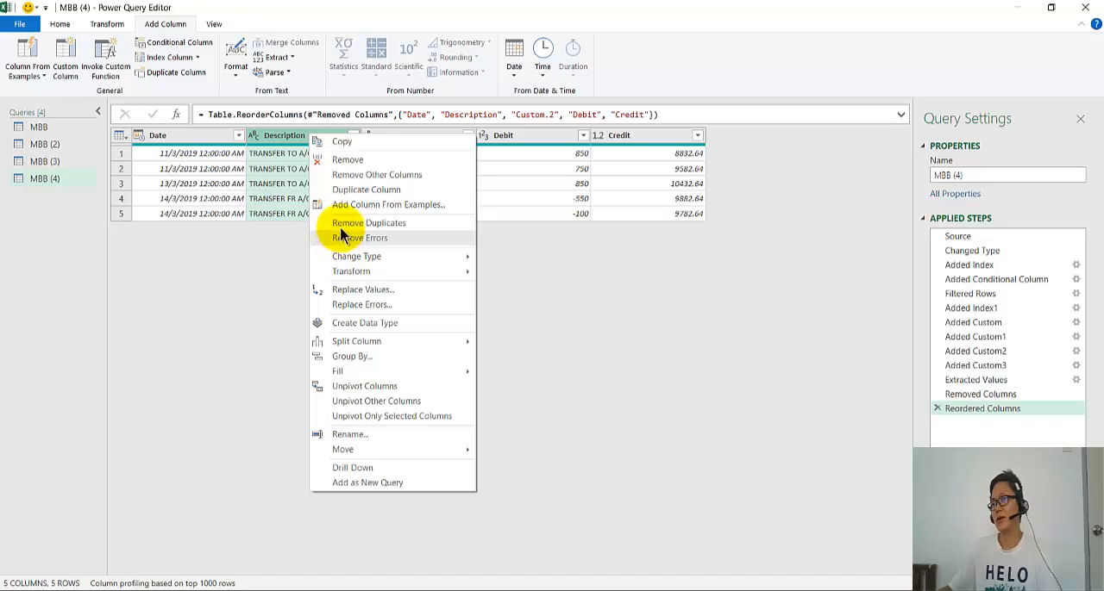
left_click(360, 161)
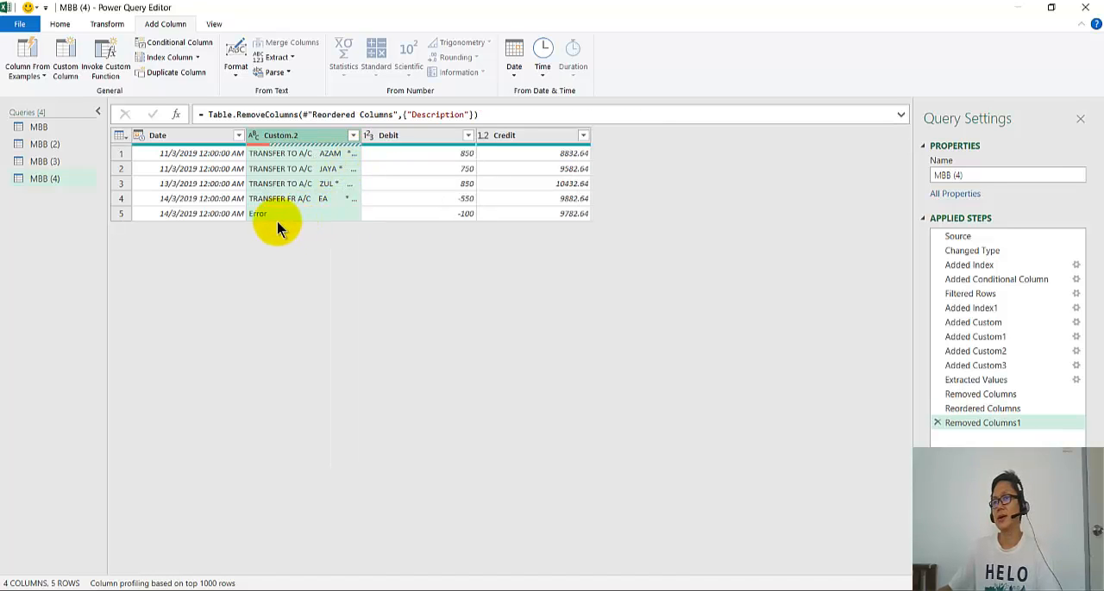
- Close the query editor and load the MBB (4) query results into the workbook
left_click(57, 24)
left_click(15, 50)
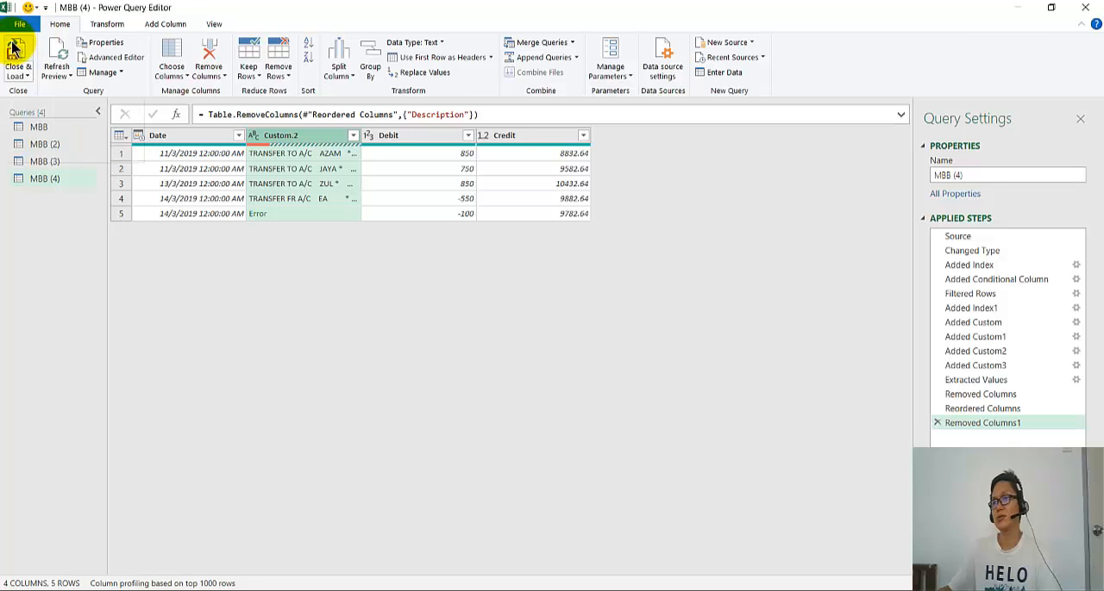